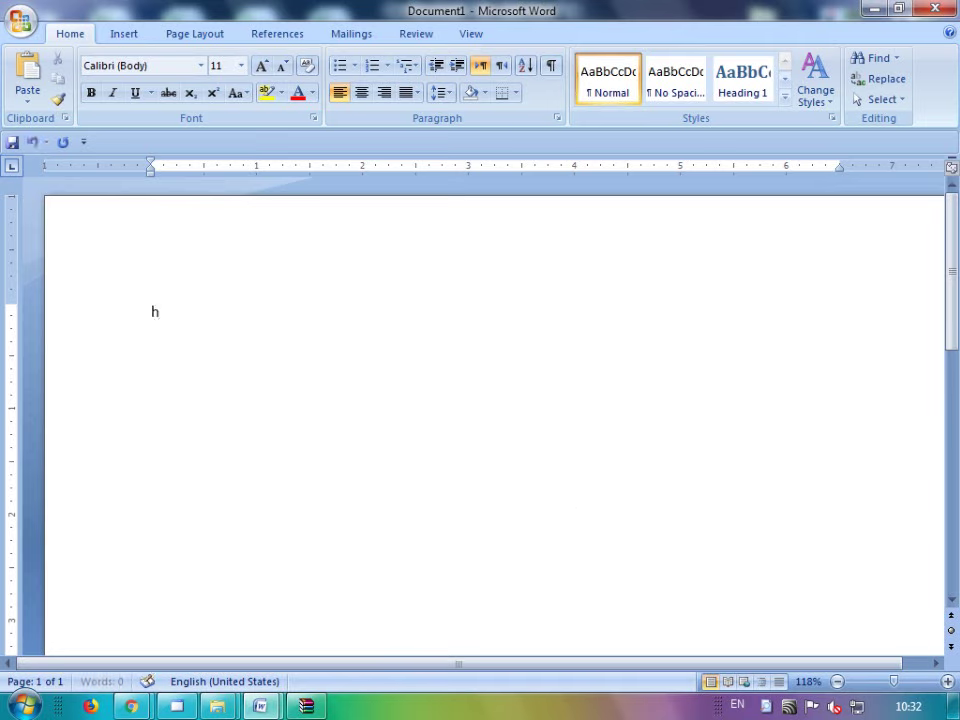
# - Type the title 'clock in office word 2007' and edit its start to read 'Down load'
pyautogui.write('to ')
pyautogui.write('clock')
pyautogui.write(' i')
pyautogui.write('n ')
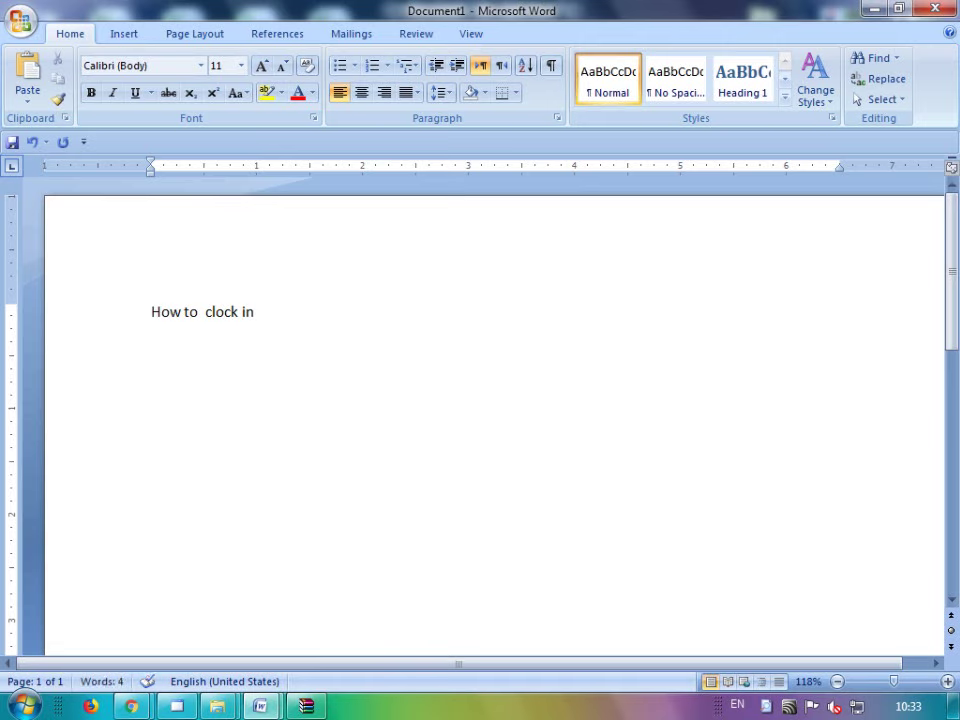
pyautogui.write('offic')
pyautogui.write('e ')
pyautogui.write('word ')
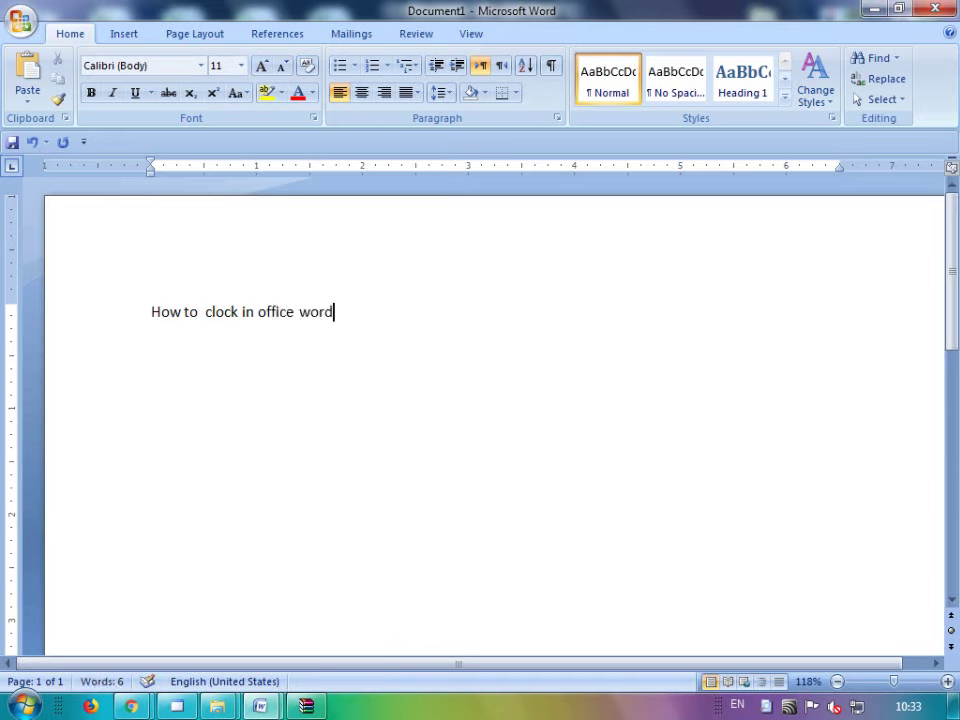
pyautogui.write('2007')
pyautogui.click(364, 311)
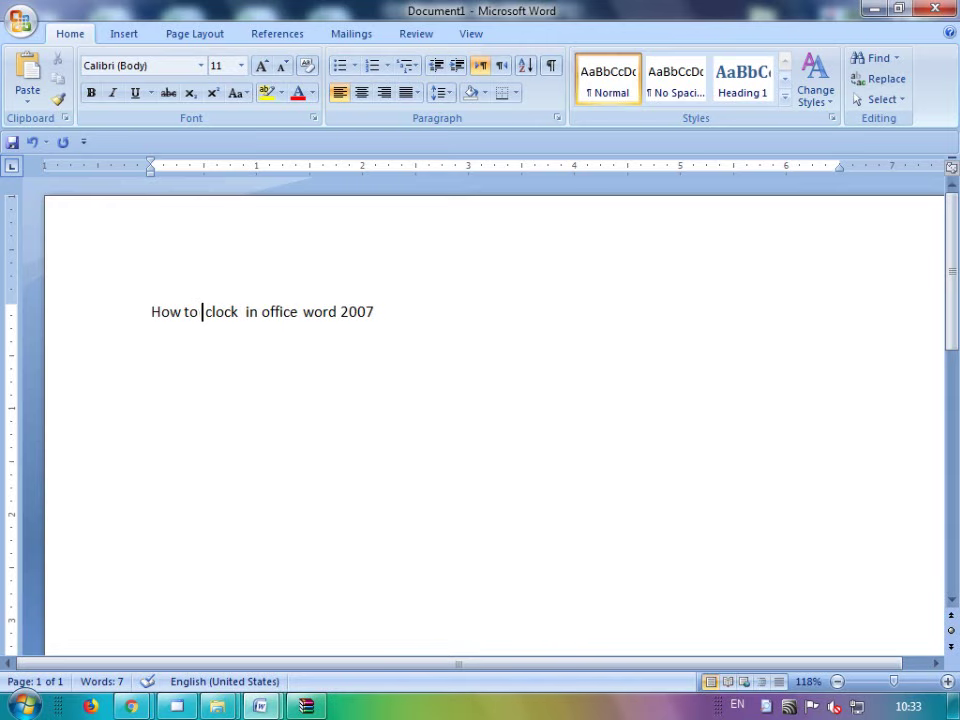
pyautogui.write('c')
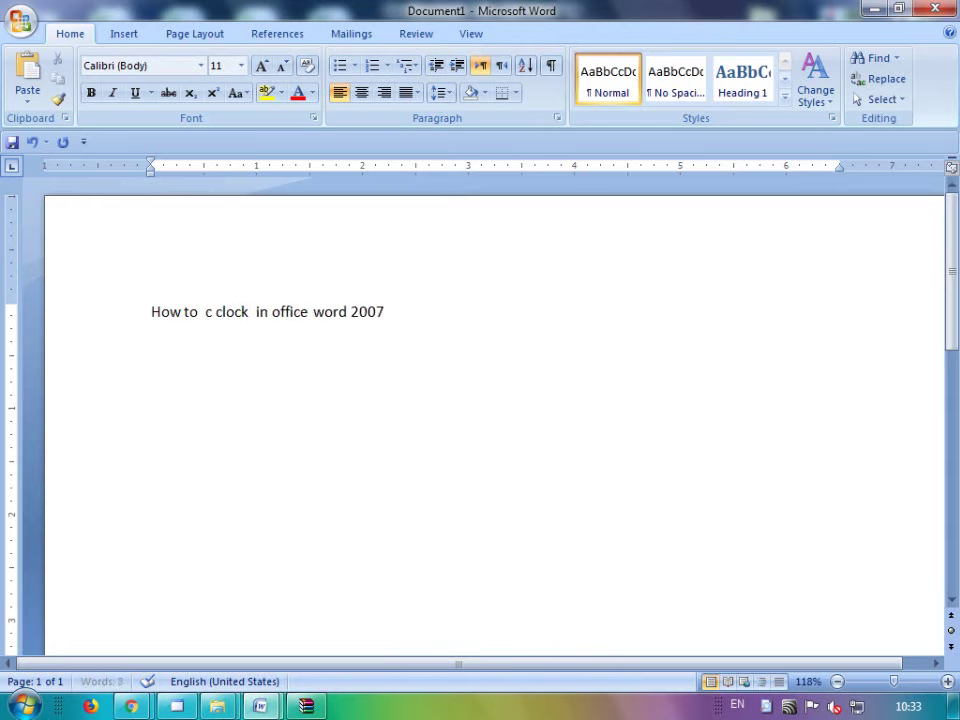
pyautogui.write('reate')
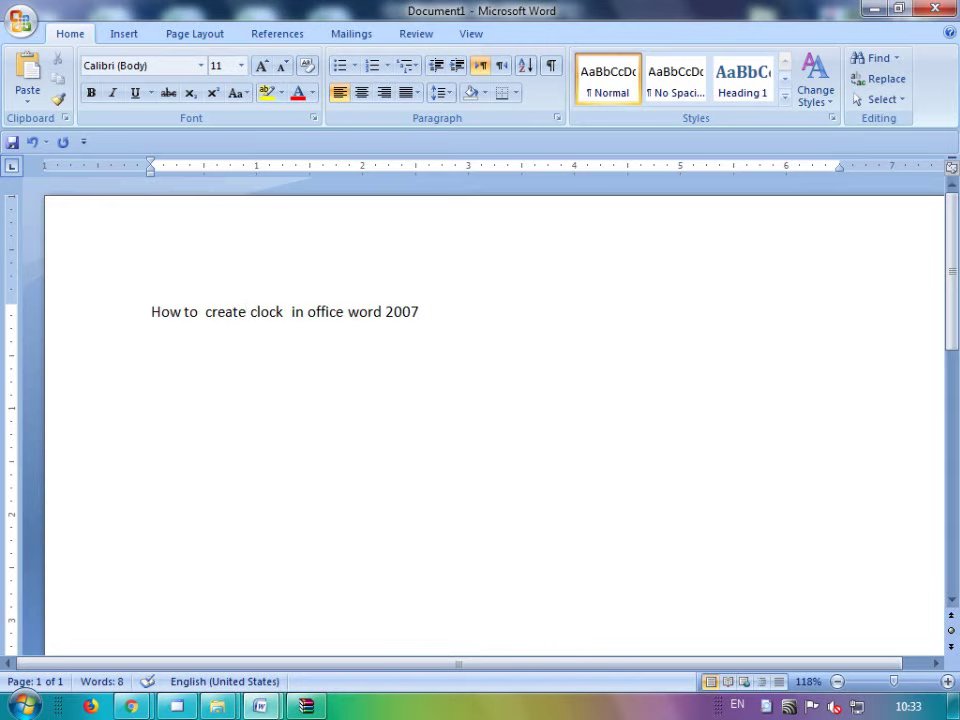
pyautogui.press('BackSpace')
pyautogui.press('BackSpace')
pyautogui.press('BackSpace')
pyautogui.press('BackSpace')
pyautogui.press('BackSpace')
pyautogui.press('BackSpace')
pyautogui.press('BackSpace')
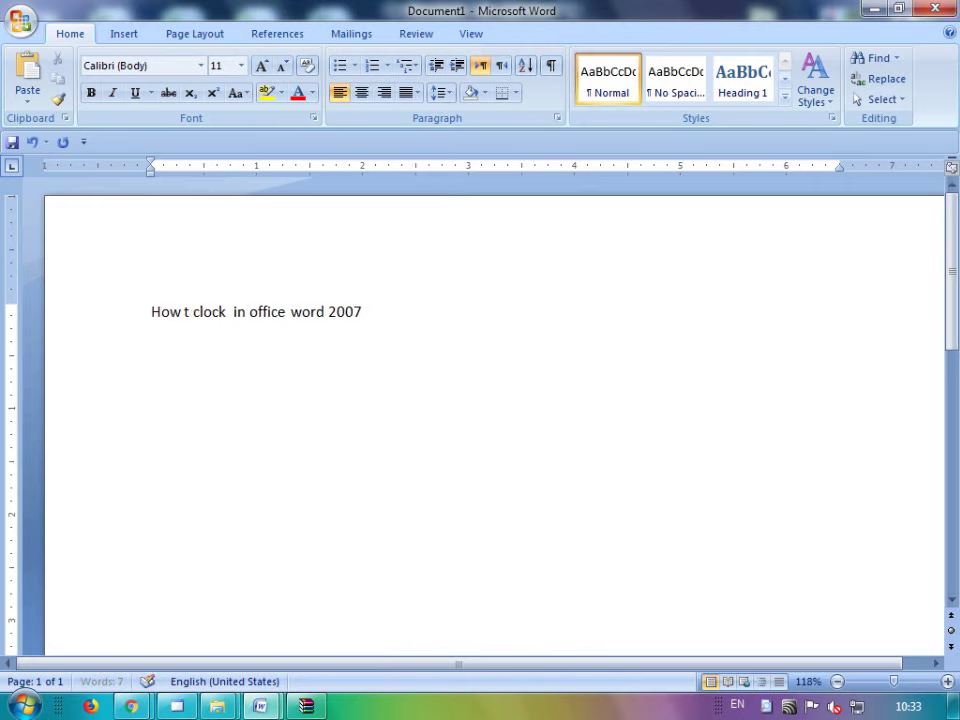
pyautogui.press('BackSpace')
pyautogui.press('BackSpace')
pyautogui.press('BackSpace')
pyautogui.press('BackSpace')
pyautogui.press('BackSpace')
pyautogui.press('BackSpace')
pyautogui.write('d')
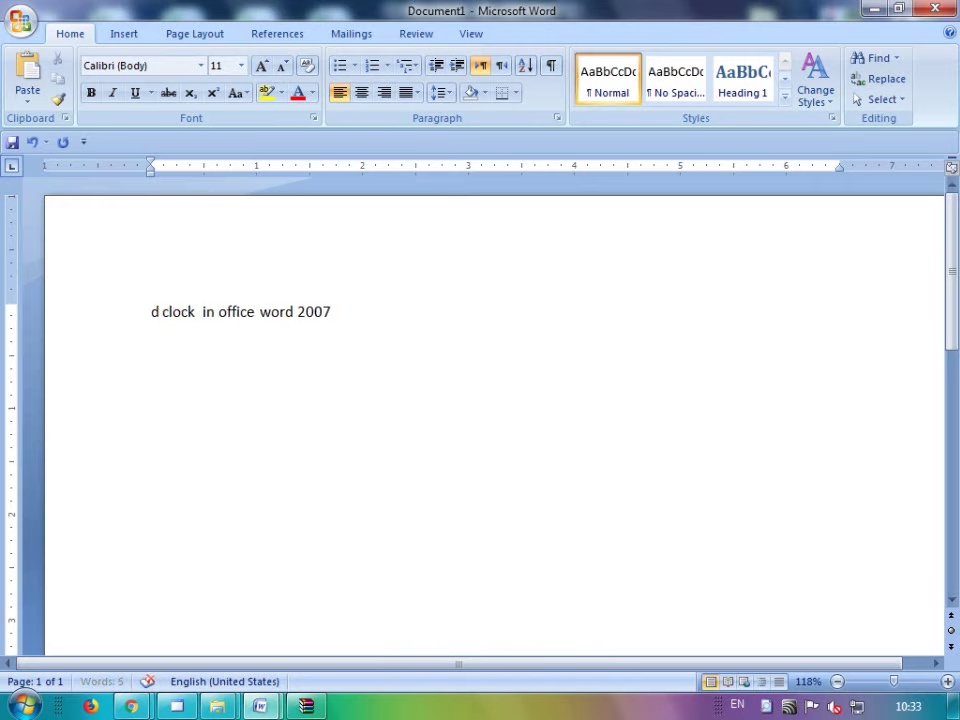
pyautogui.write('own ')
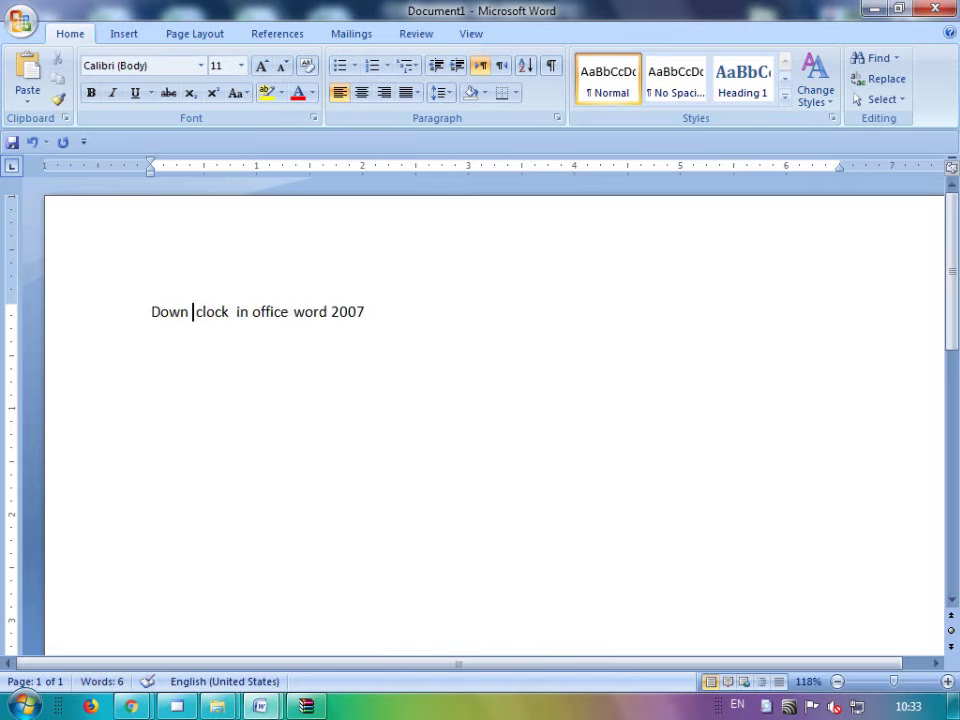
pyautogui.write('load')
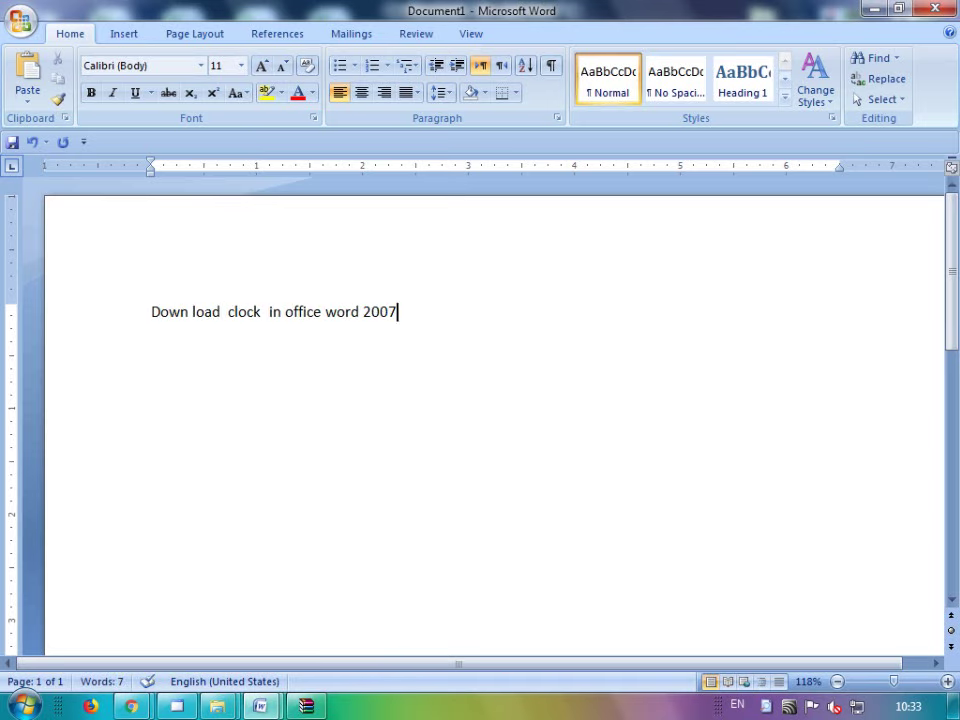
# - Change the line to mention the clock picture from google .com, then erase the whole line
pyautogui.press('BackSpace')
pyautogui.press('BackSpace')
pyautogui.press('BackSpace')
pyautogui.press('BackSpace')
pyautogui.press('BackSpace')
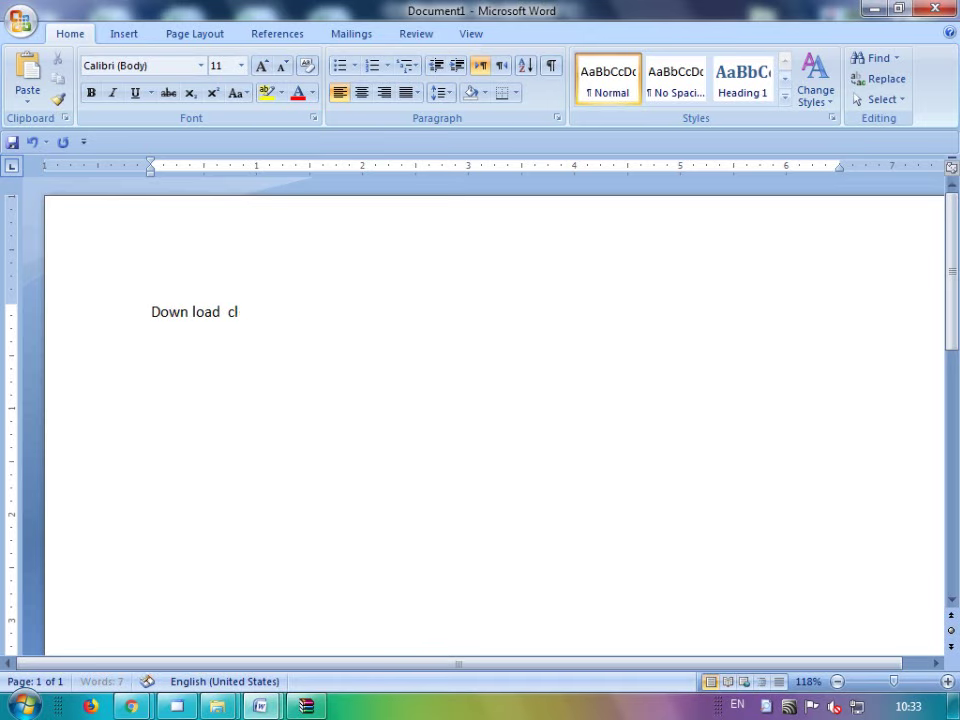
pyautogui.write('the')
pyautogui.write(' clock')
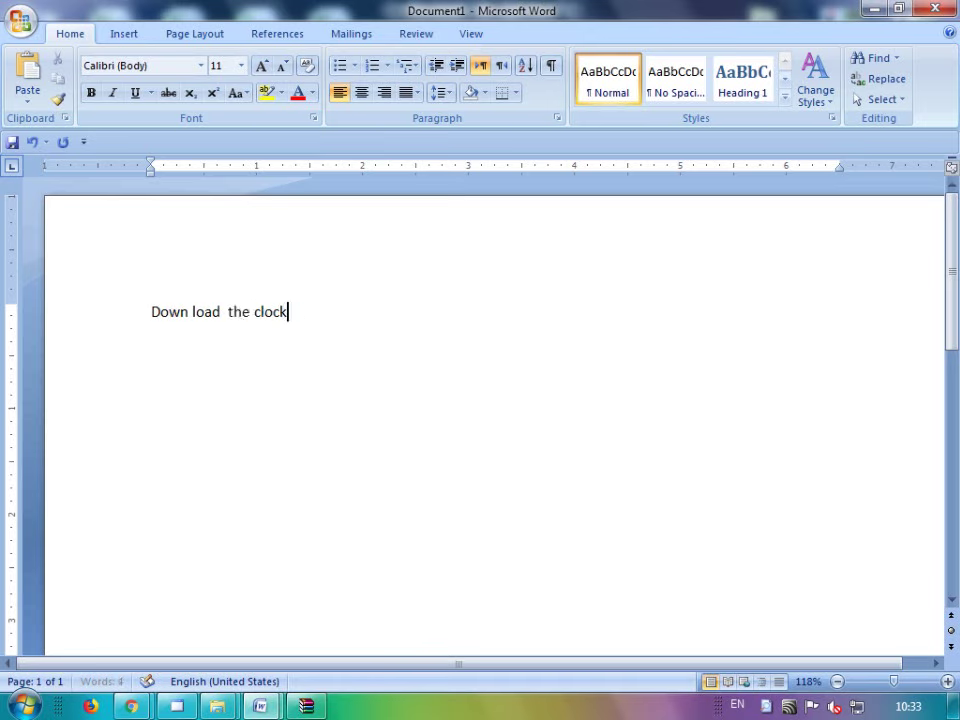
pyautogui.write(' pic')
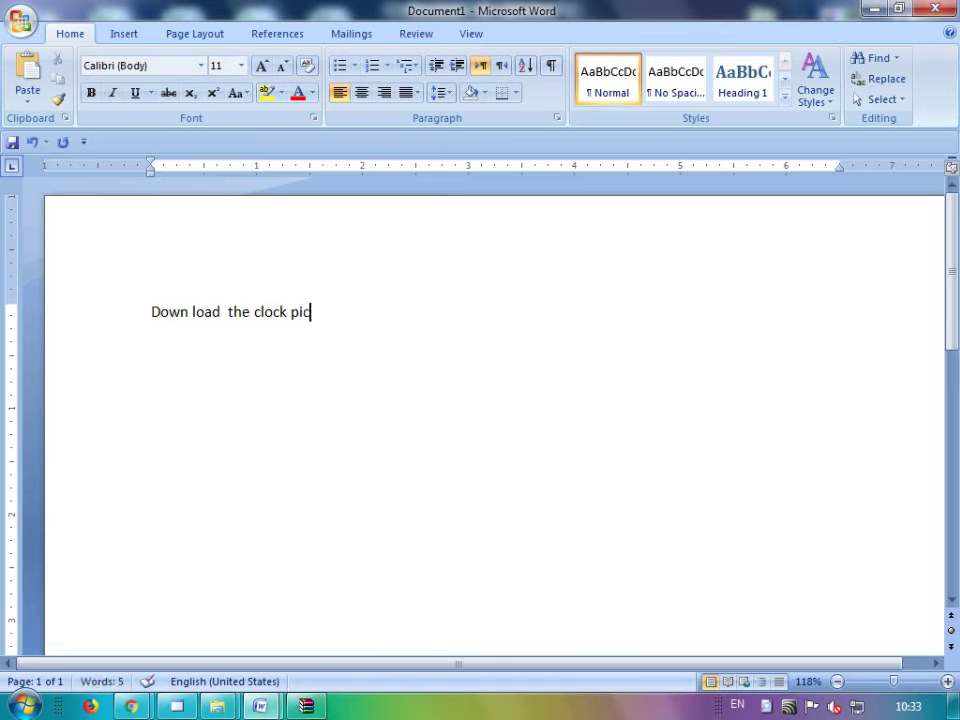
pyautogui.write('ture from')
pyautogui.write(' goog')
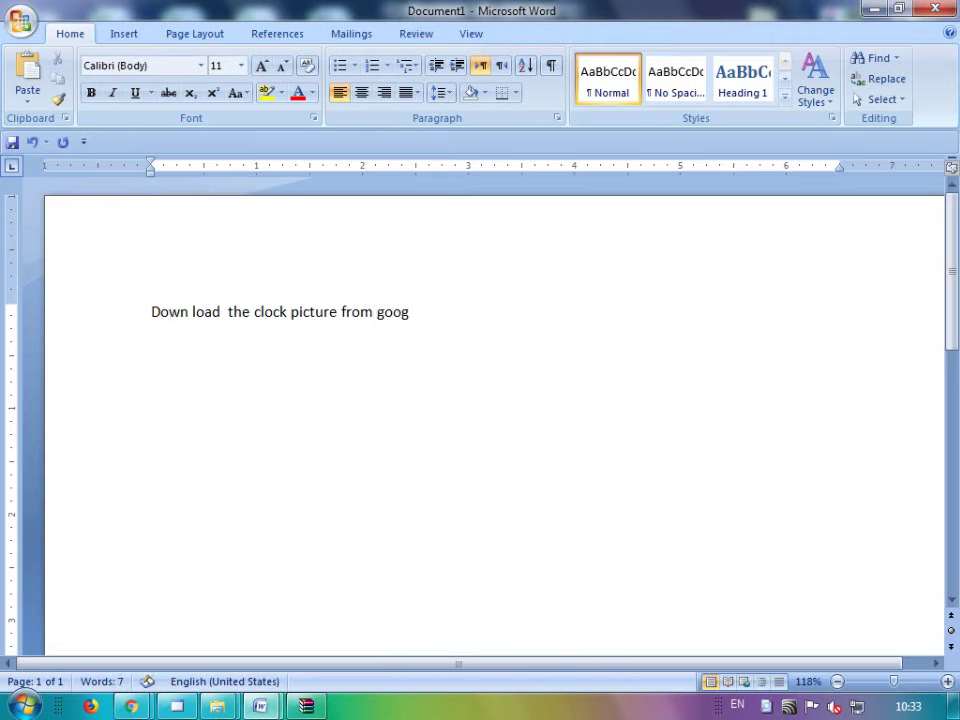
pyautogui.write('le')
pyautogui.write(' .com')
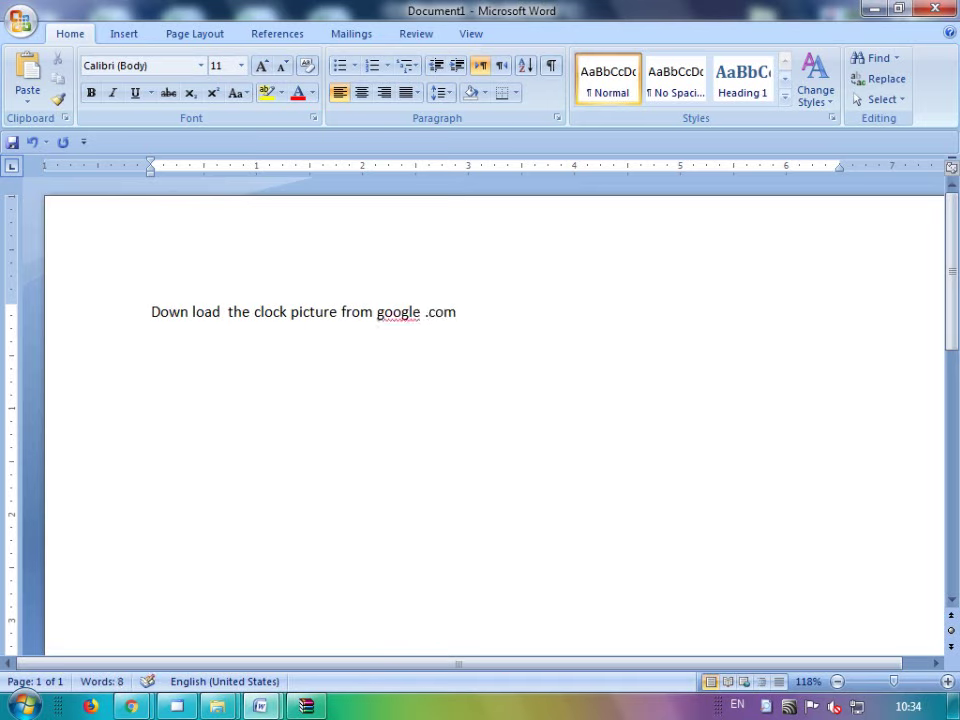
pyautogui.press('BackSpace')
pyautogui.press('BackSpace')
pyautogui.press('BackSpace')
pyautogui.press('BackSpace')
pyautogui.press('BackSpace')
pyautogui.press('BackSpace')
pyautogui.press('BackSpace')
pyautogui.press('BackSpace')
pyautogui.press('BackSpace')
pyautogui.press('BackSpace')
pyautogui.press('BackSpace')
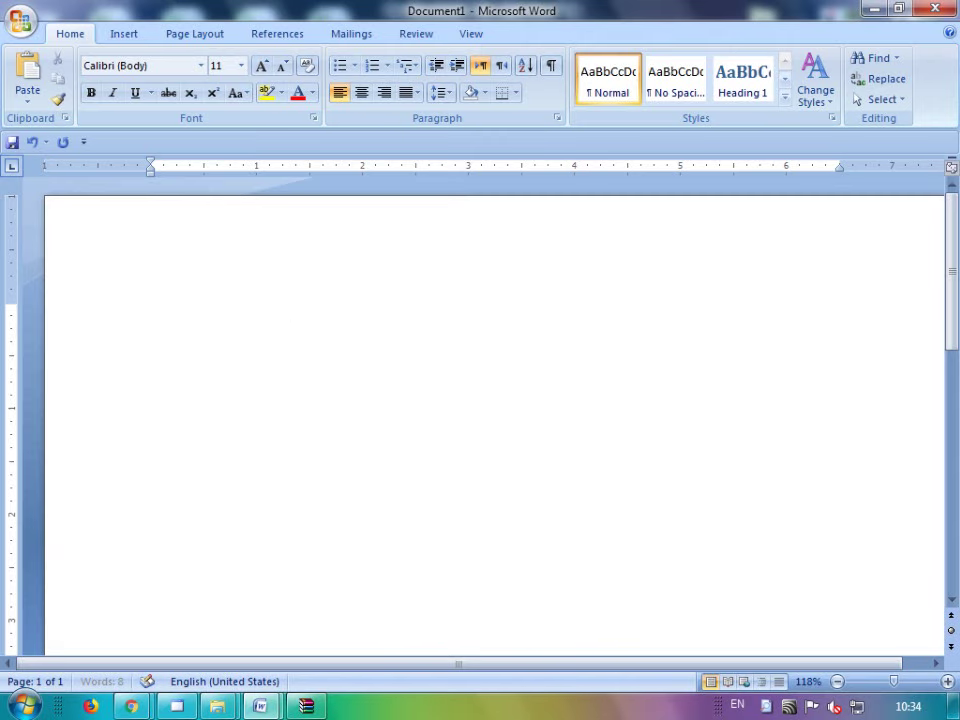
# - Close Document1 without saving and minimize Word
pyautogui.click(935, 8)
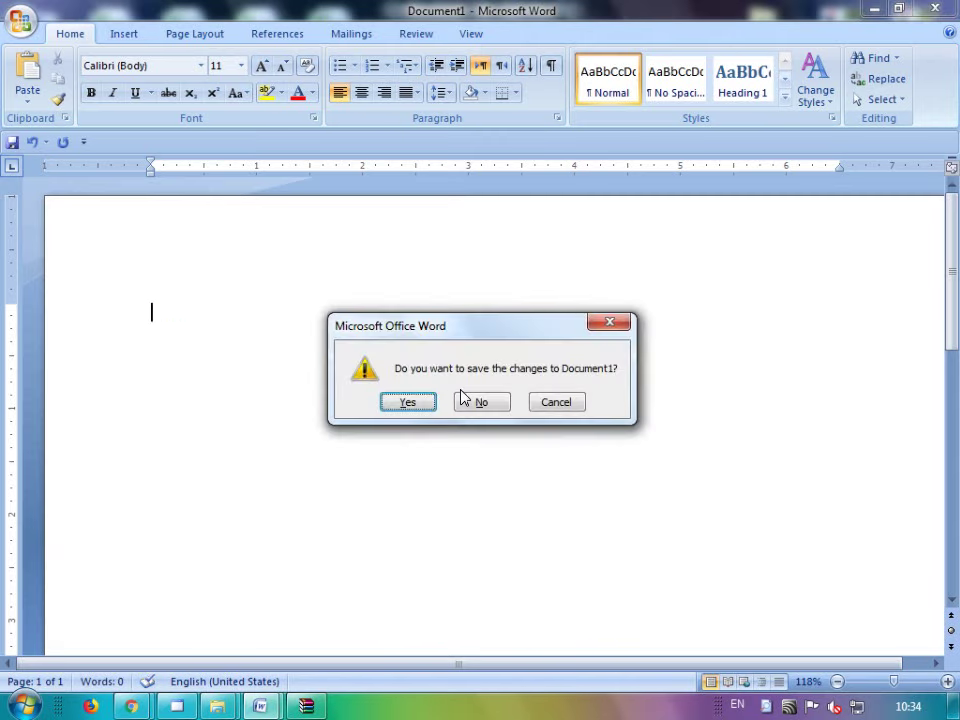
pyautogui.click(476, 406)
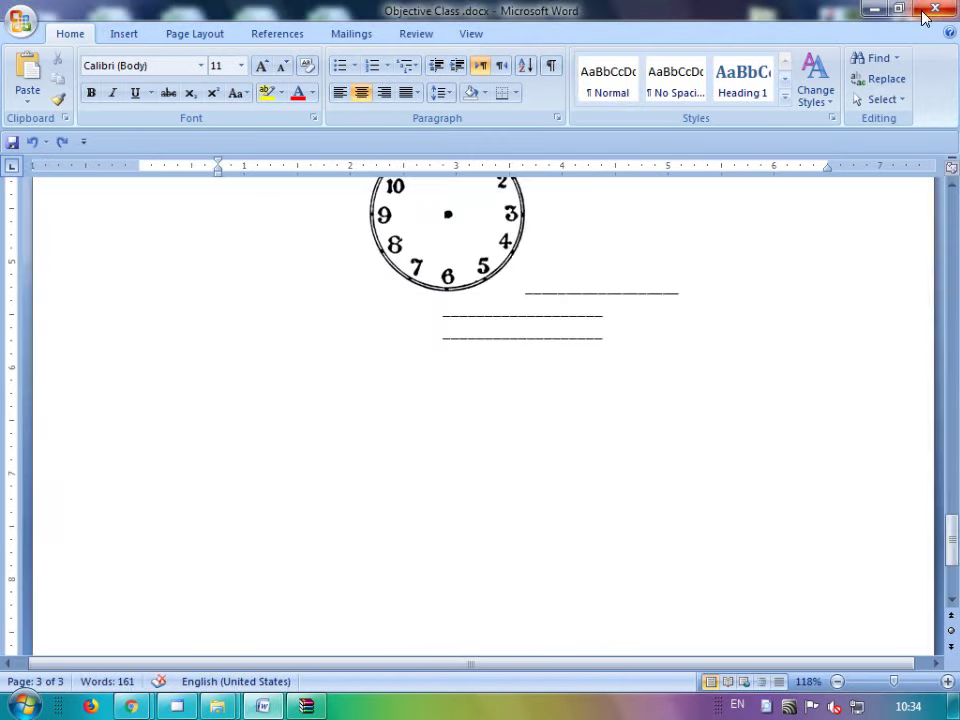
pyautogui.click(880, 10)
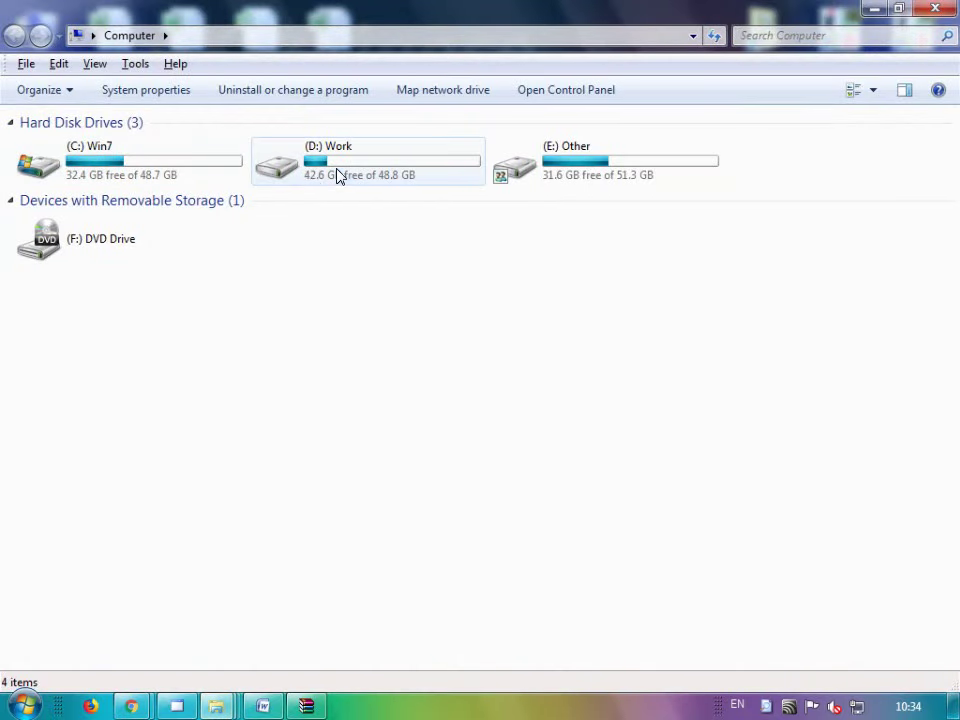
# - Preview images.png from D:\Work\16-11-2107, then close it and minimize Explorer
pyautogui.doubleClick(336, 172)
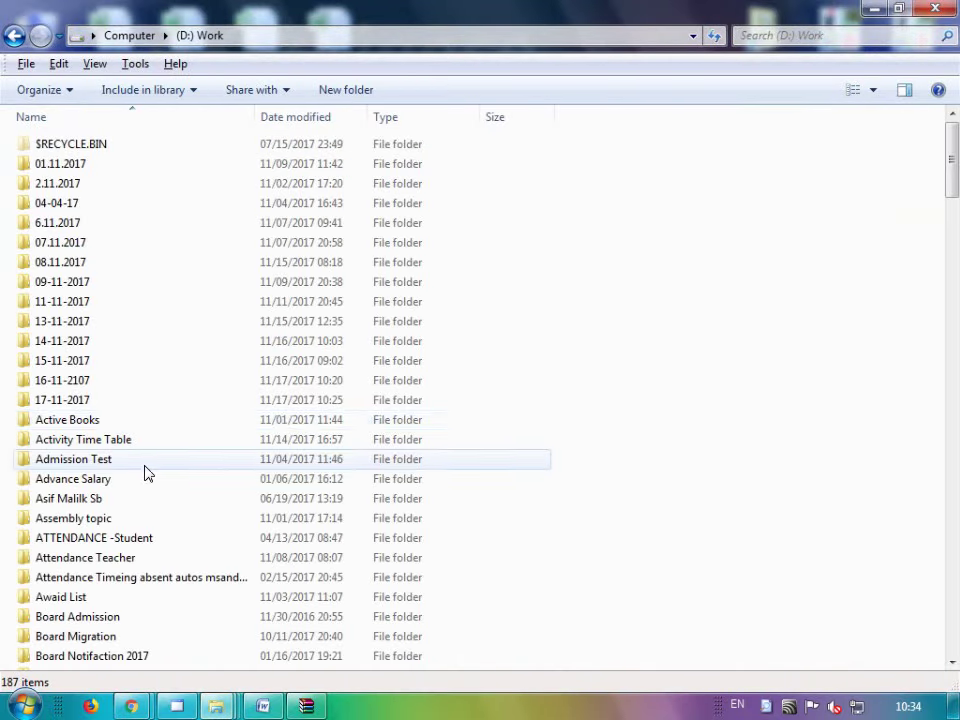
pyautogui.doubleClick(97, 406)
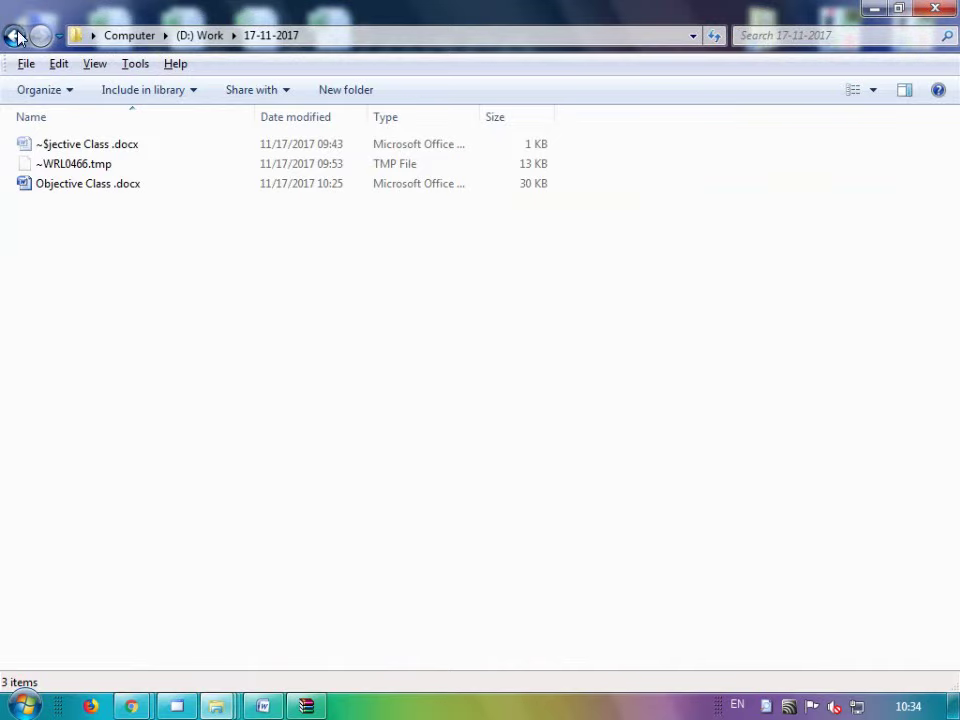
pyautogui.click(14, 35)
pyautogui.doubleClick(120, 381)
pyautogui.doubleClick(167, 158)
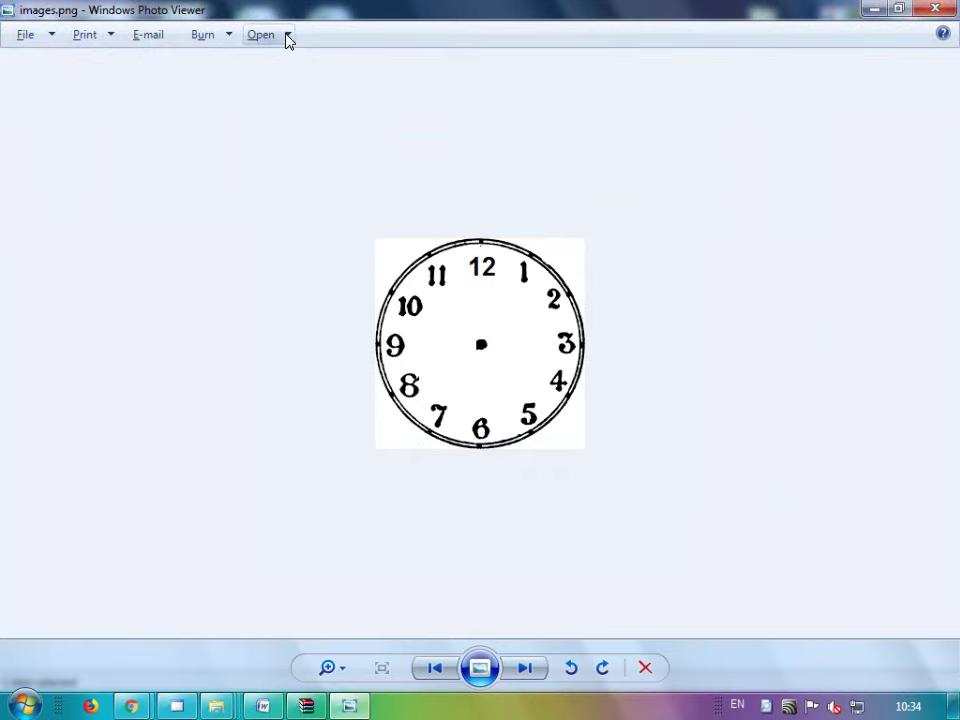
pyautogui.click(935, 10)
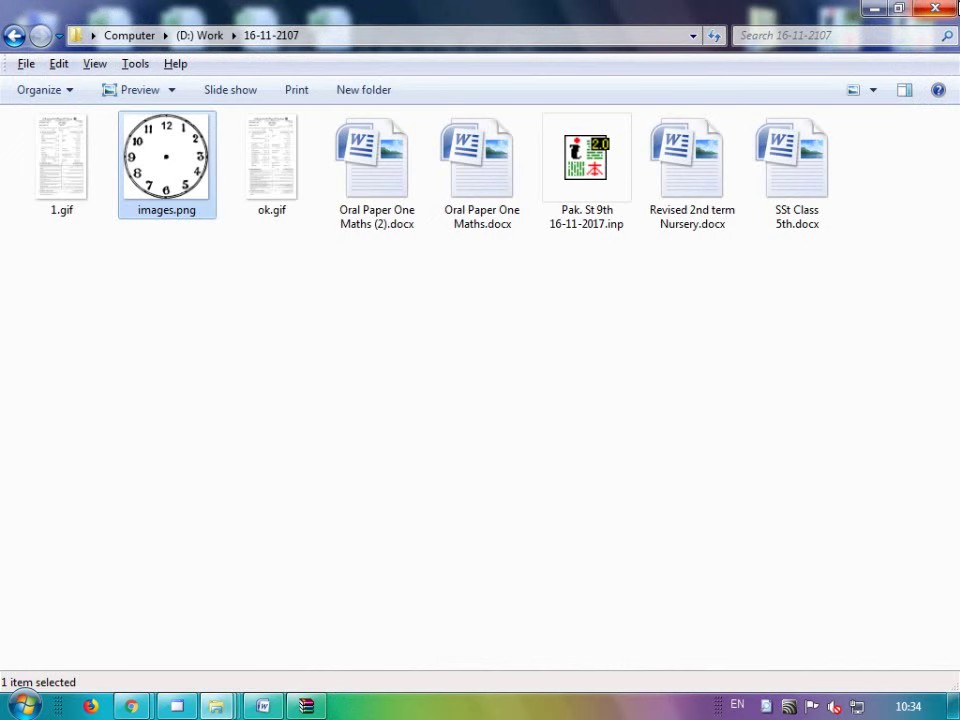
pyautogui.click(216, 706)
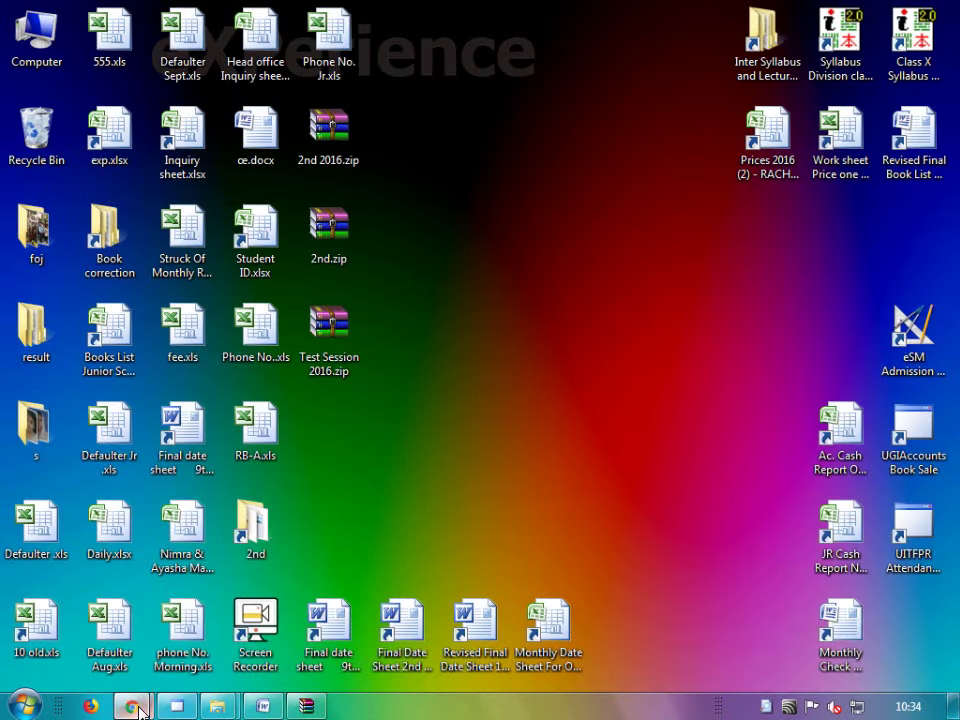
# - Search Google for 'clock symbol' using the autocomplete suggestion
pyautogui.moveTo(140, 710)
pyautogui.click(140, 612)
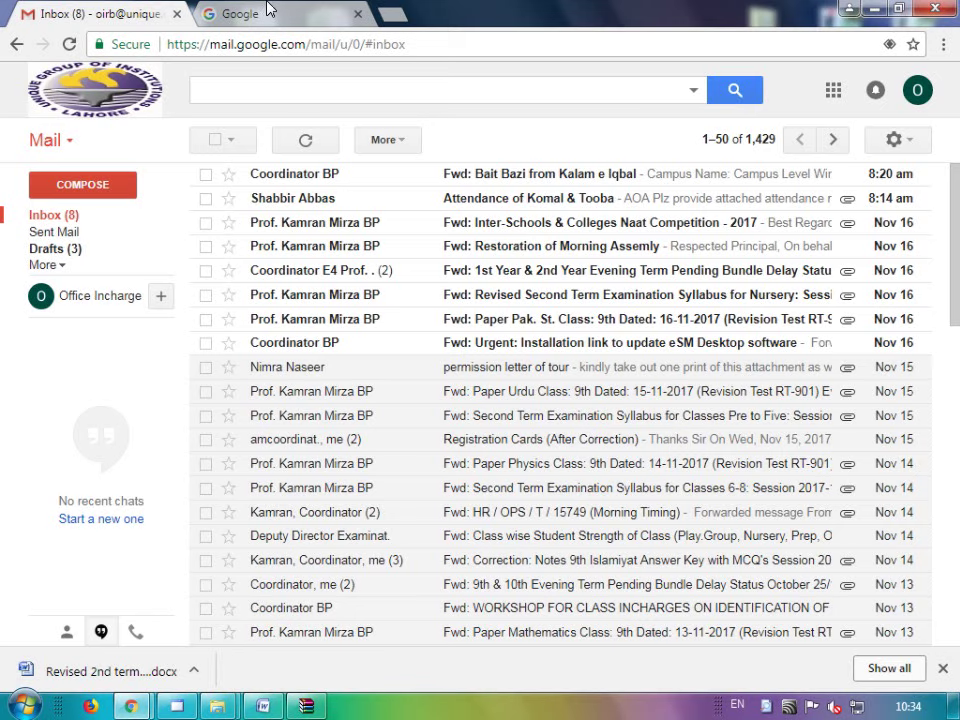
pyautogui.click(266, 12)
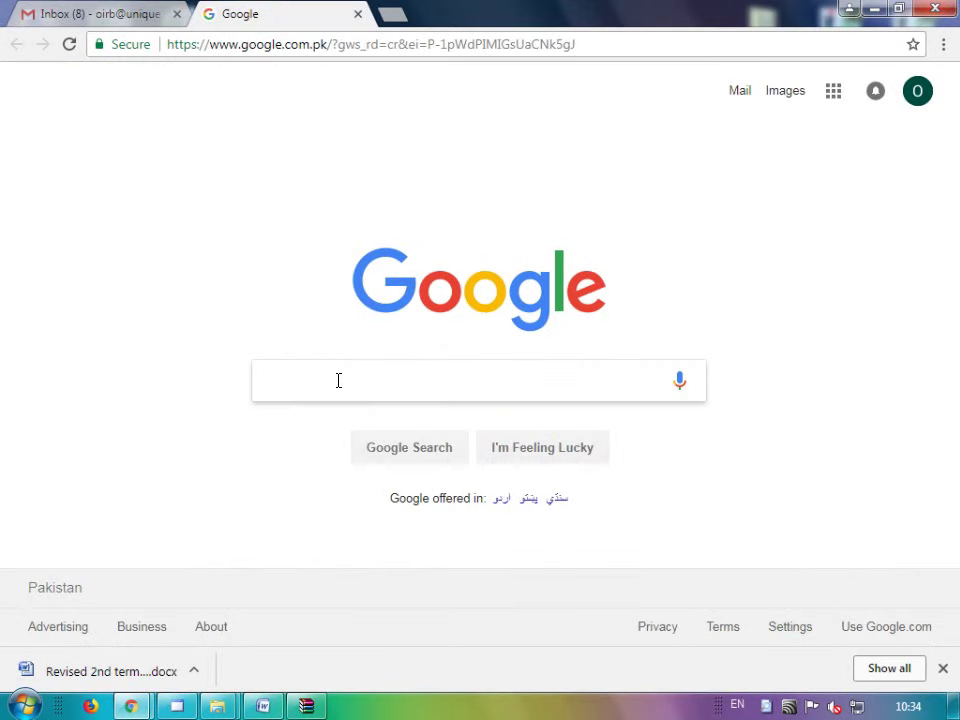
pyautogui.write('cloc')
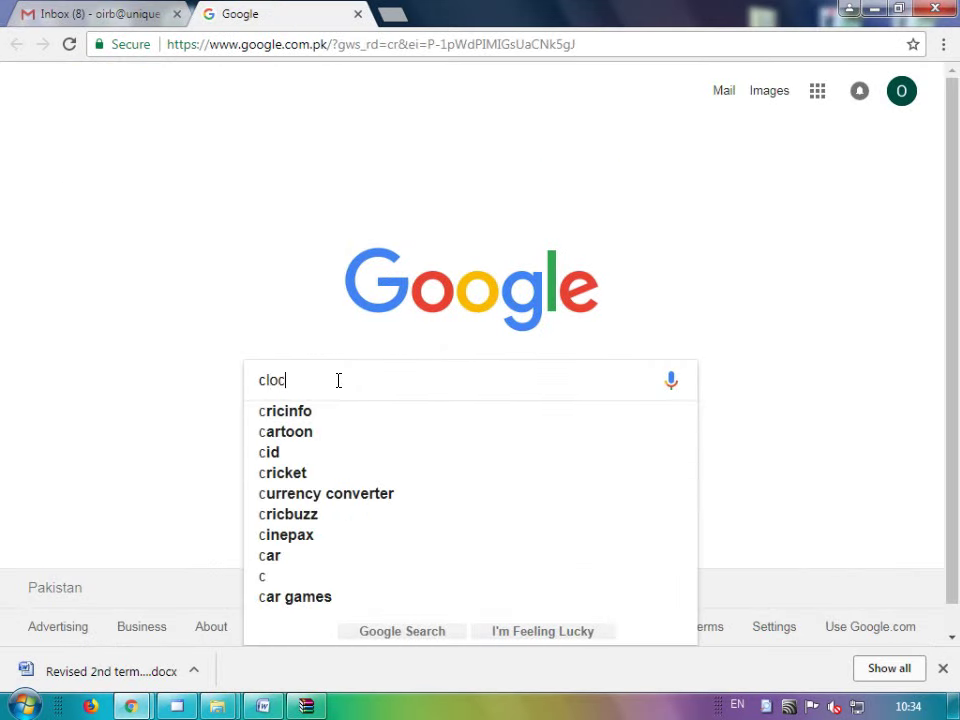
pyautogui.write('k ')
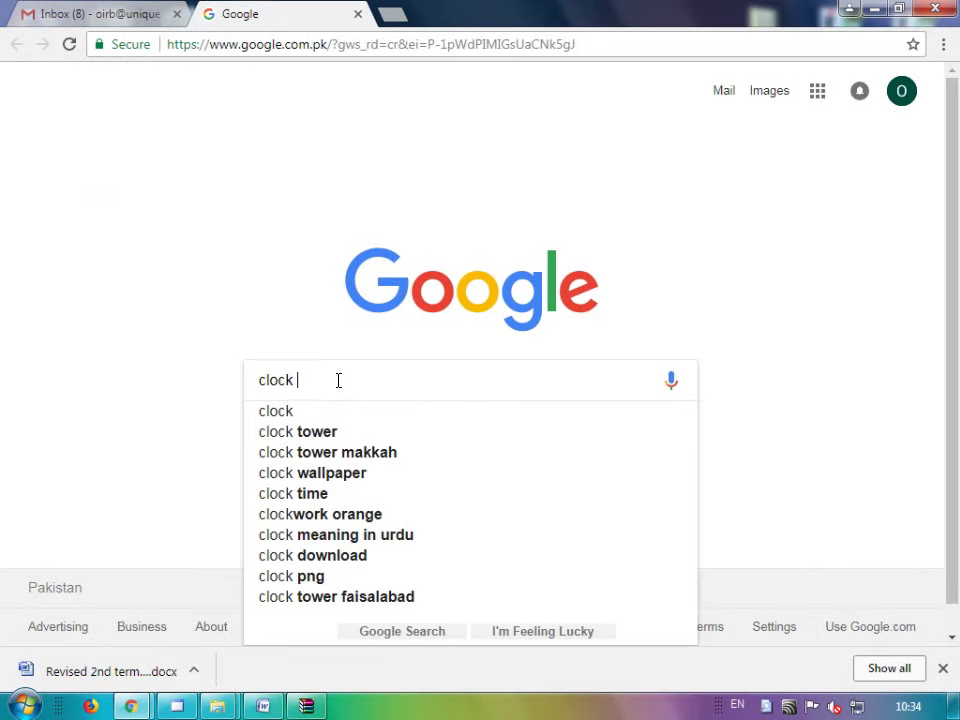
pyautogui.write('sy')
pyautogui.press('Down')
pyautogui.press('Down')
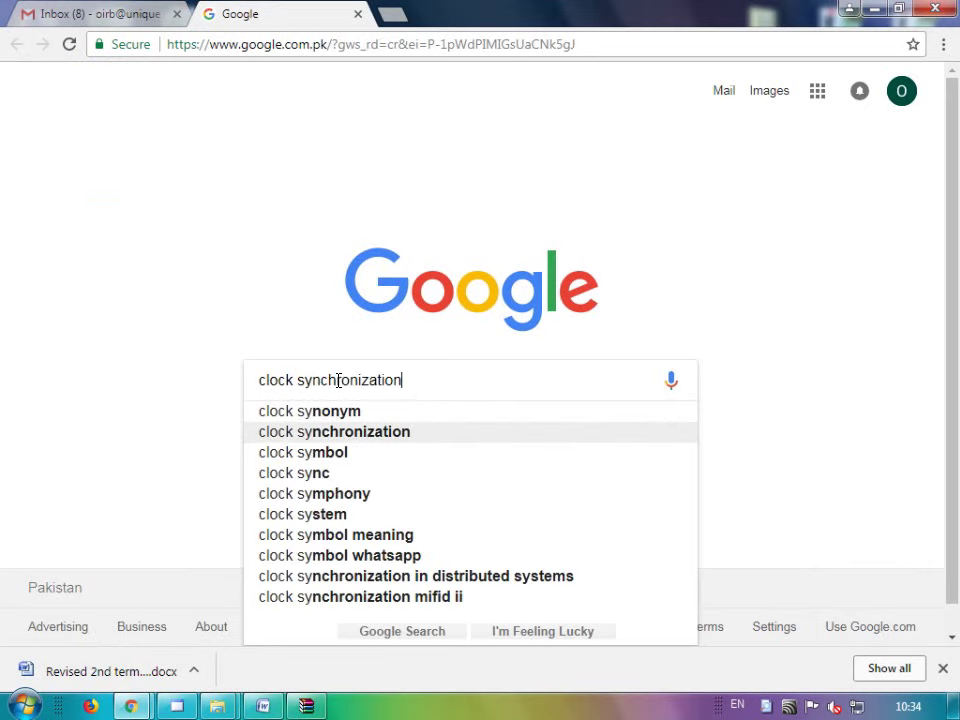
pyautogui.press('Down')
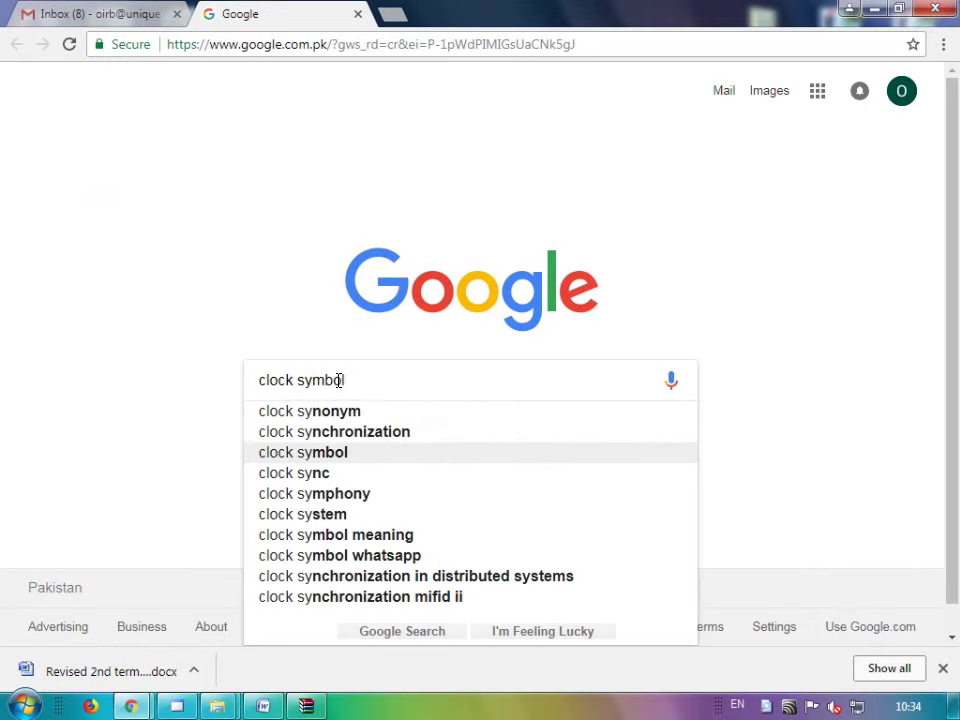
pyautogui.press('Return')
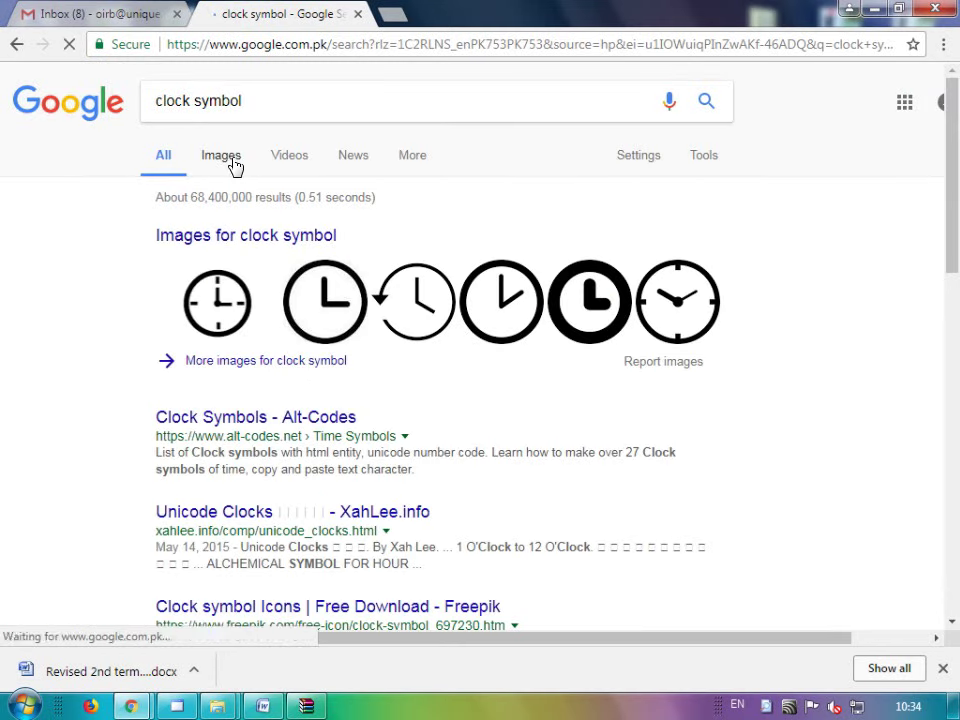
# - Switch to image results for clock symbol and browse the thumbnail grid
pyautogui.click(232, 165)
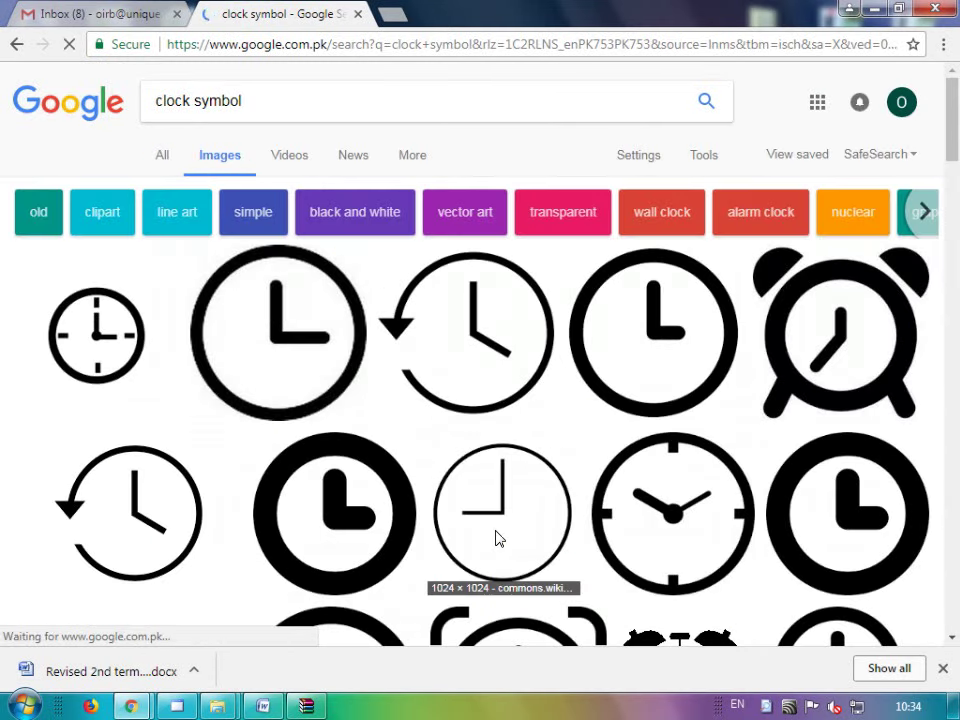
pyautogui.scroll(-3, 810, 401)
pyautogui.scroll(-4, 426, 351)
pyautogui.scroll(-4, 621, 298)
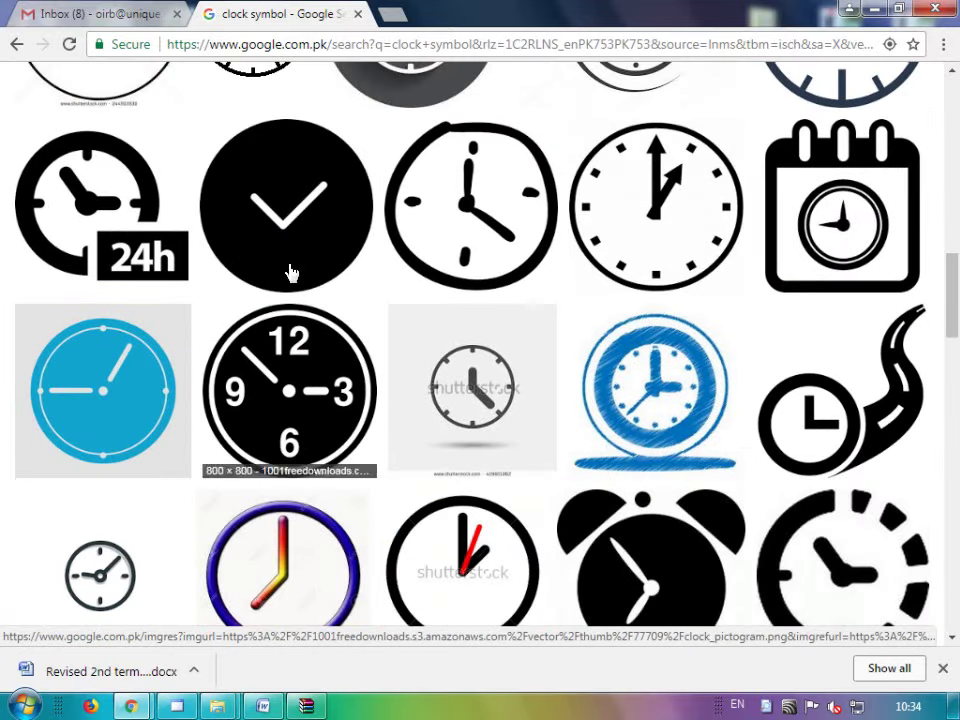
pyautogui.scroll(-3, 543, 547)
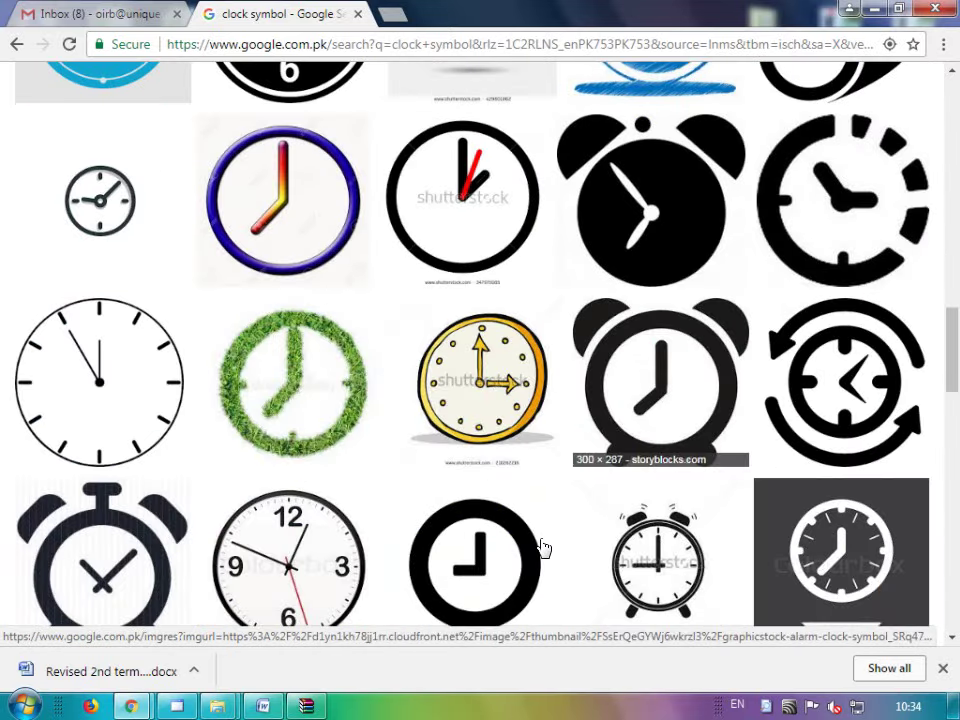
pyautogui.scroll(-2, 310, 385)
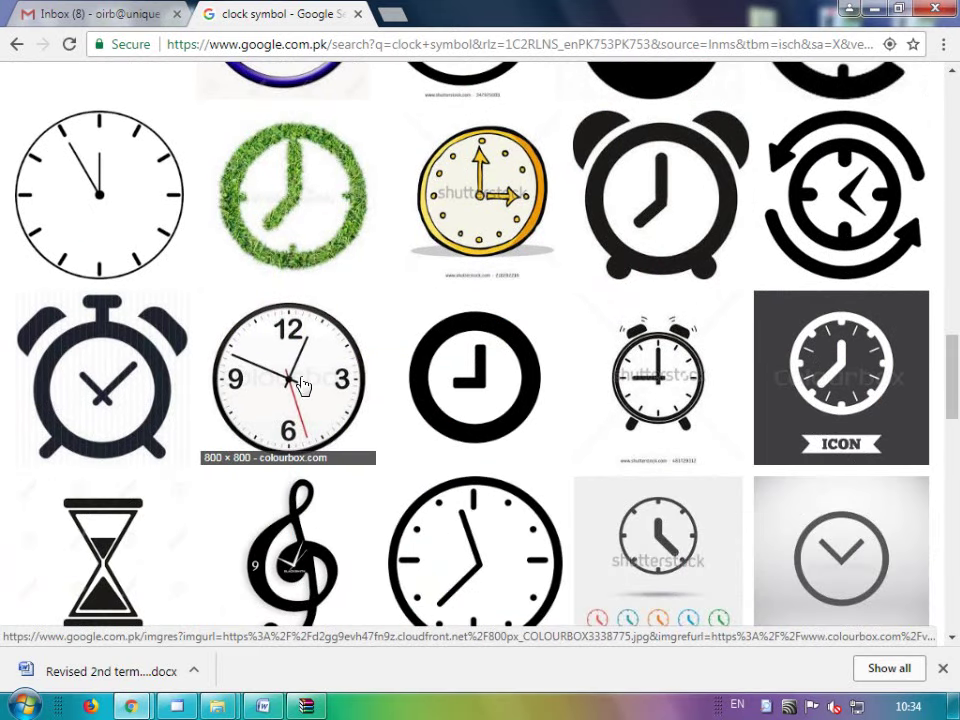
pyautogui.scroll(-3, 439, 542)
pyautogui.scroll(-3, 405, 318)
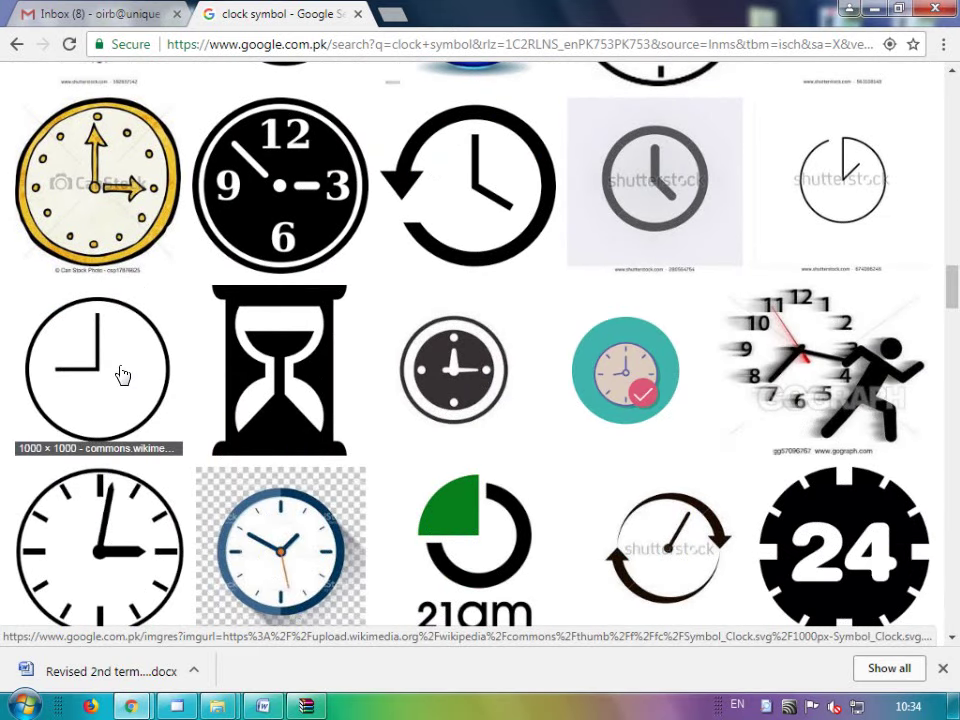
pyautogui.scroll(1, 150, 311)
pyautogui.scroll(3, 288, 522)
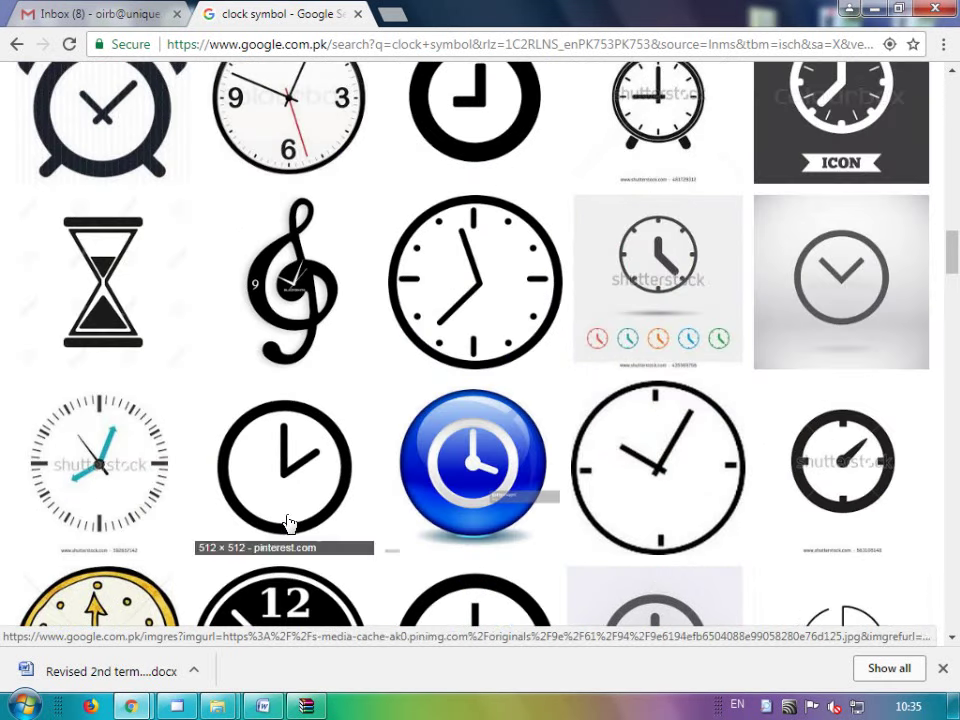
pyautogui.scroll(2, 288, 522)
# - Preview clock thumbnails until the 16 Inch Atomic Analog Clock image appears
pyautogui.click(268, 285)
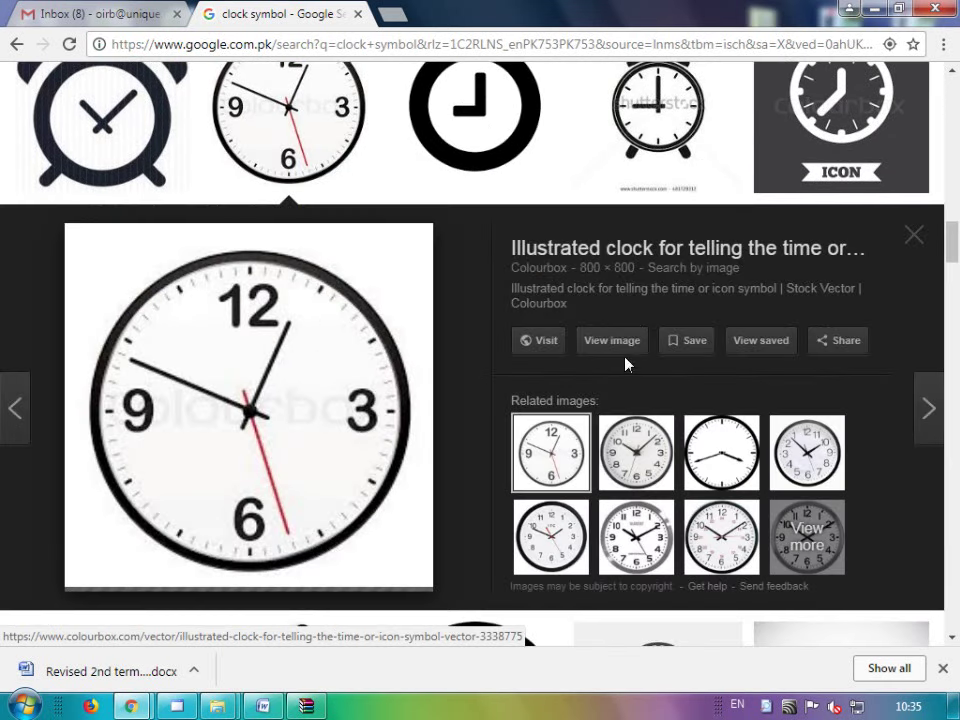
pyautogui.click(703, 547)
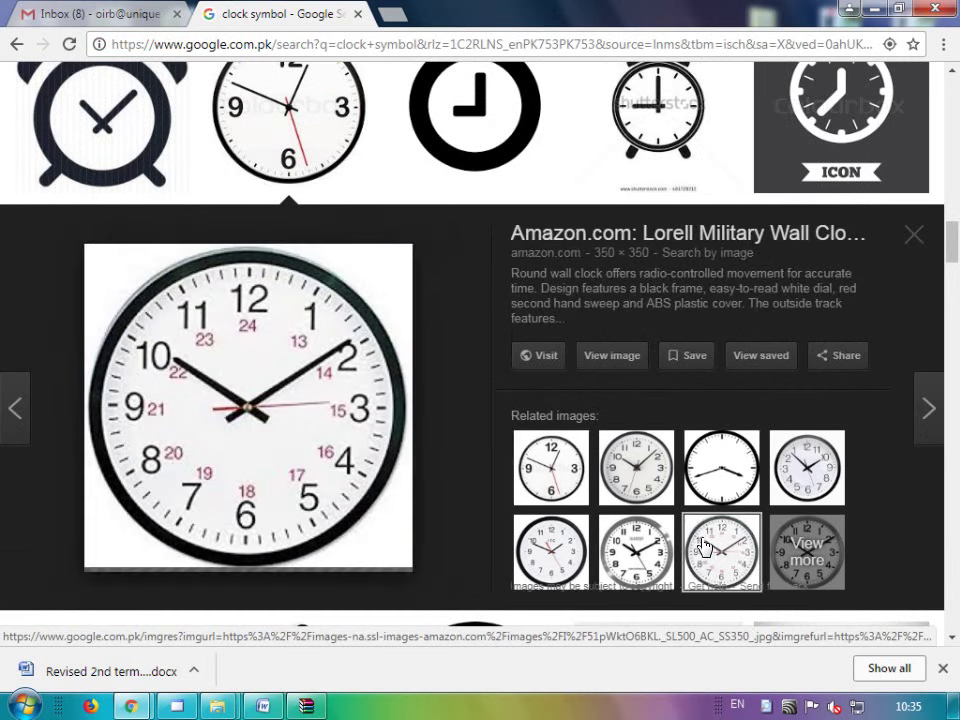
pyautogui.click(638, 550)
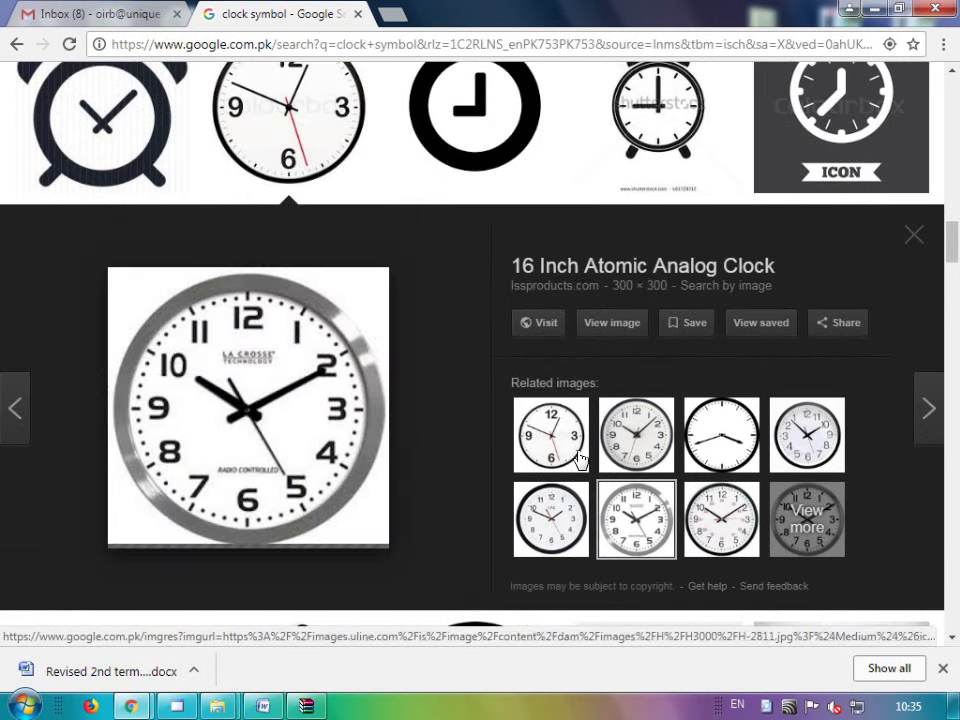
# - Save the full-size clock image as 101036_Clock.jpg in Downloads and open it
pyautogui.click(612, 322)
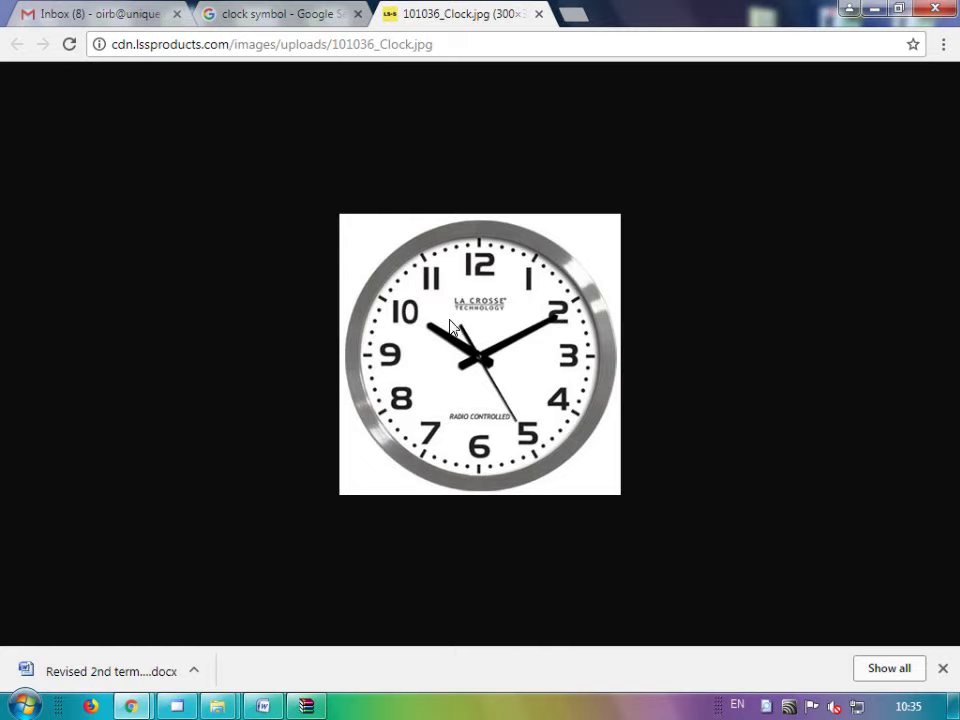
pyautogui.rightClick(448, 318)
pyautogui.click(484, 357)
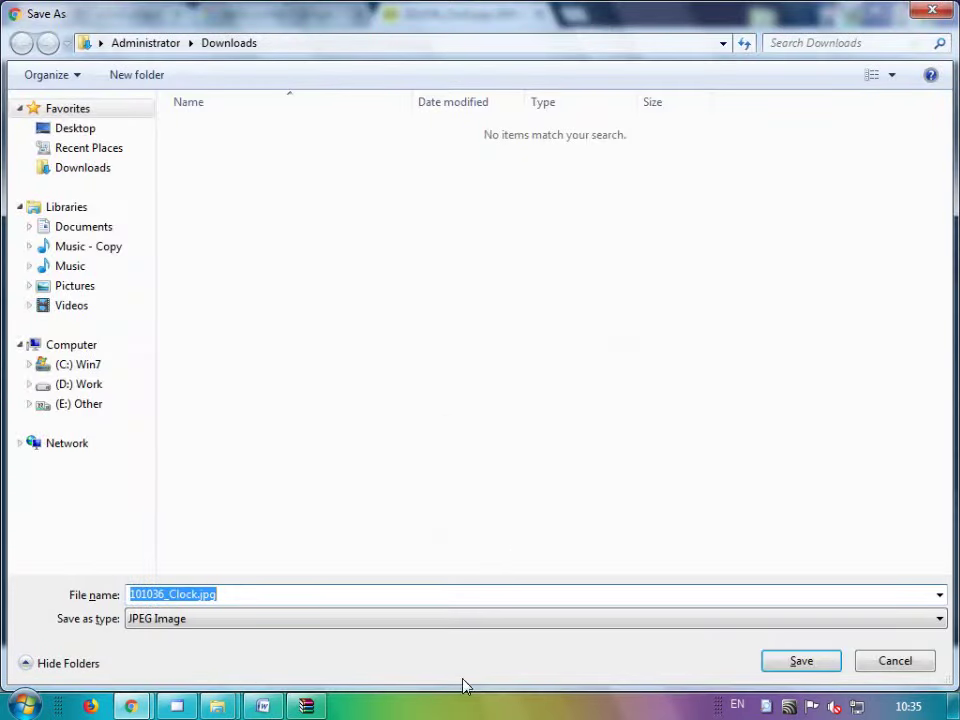
pyautogui.click(778, 664)
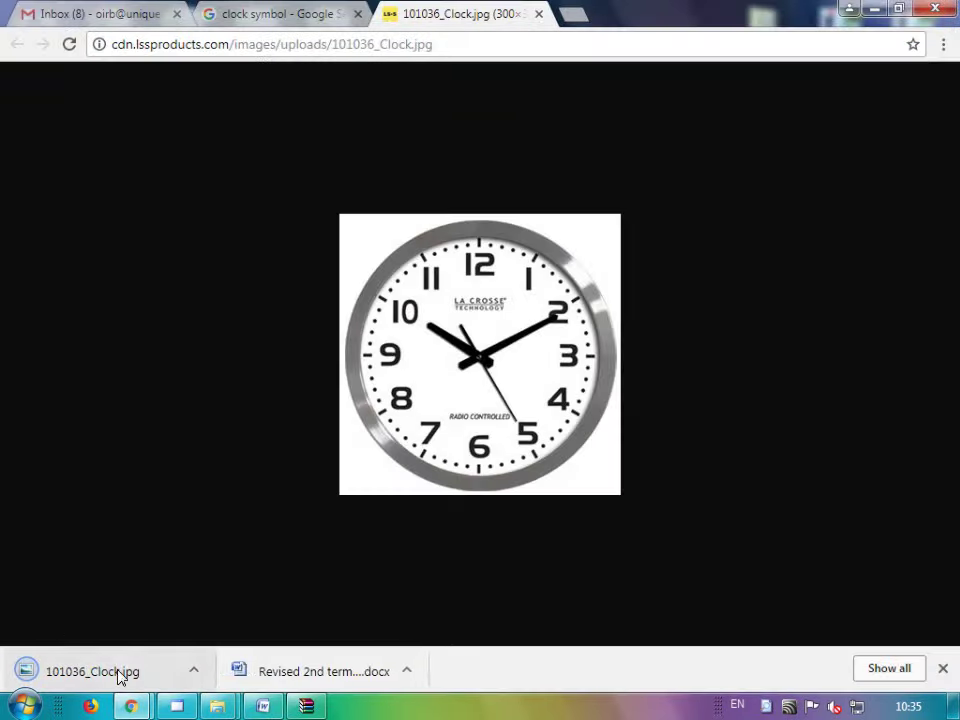
pyautogui.click(118, 676)
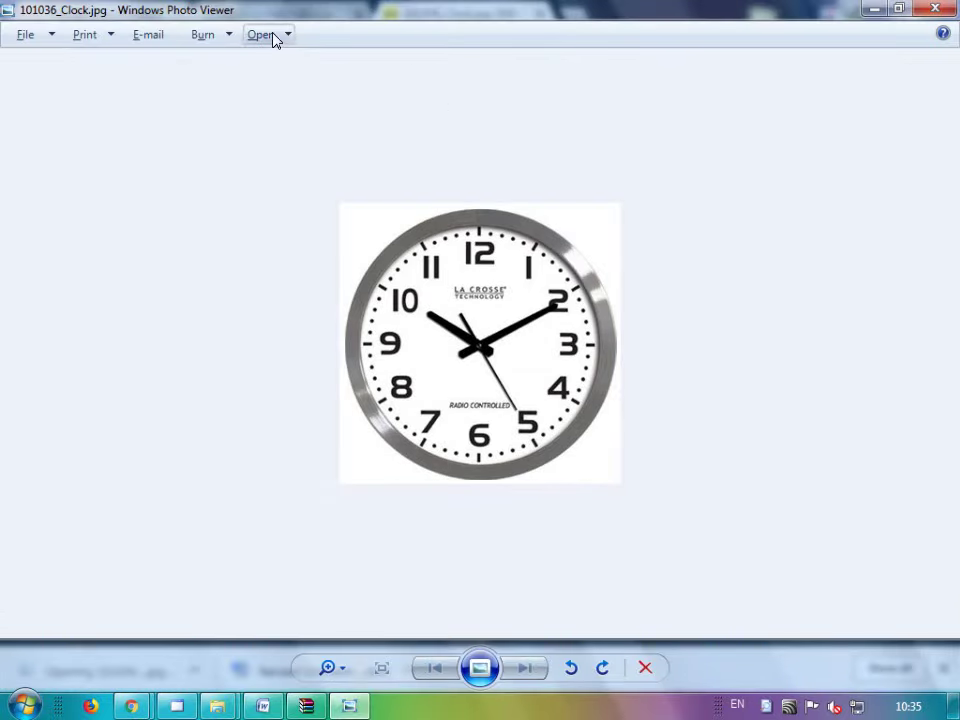
# - Open the clock image in Paint and choose rectangular selection
pyautogui.click(270, 35)
pyautogui.click(282, 61)
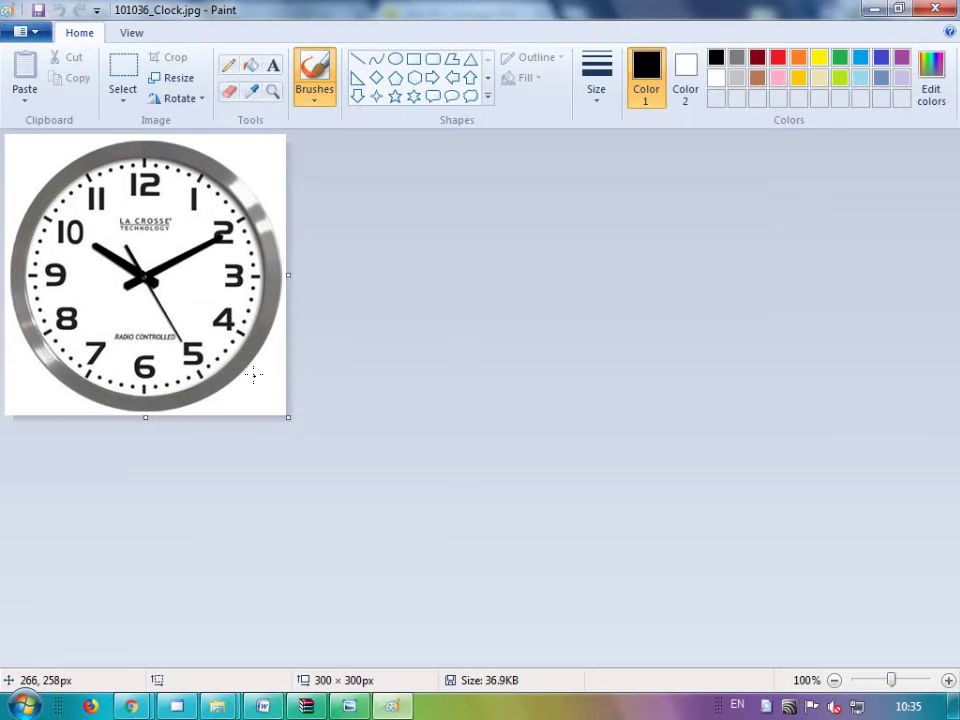
pyautogui.click(125, 100)
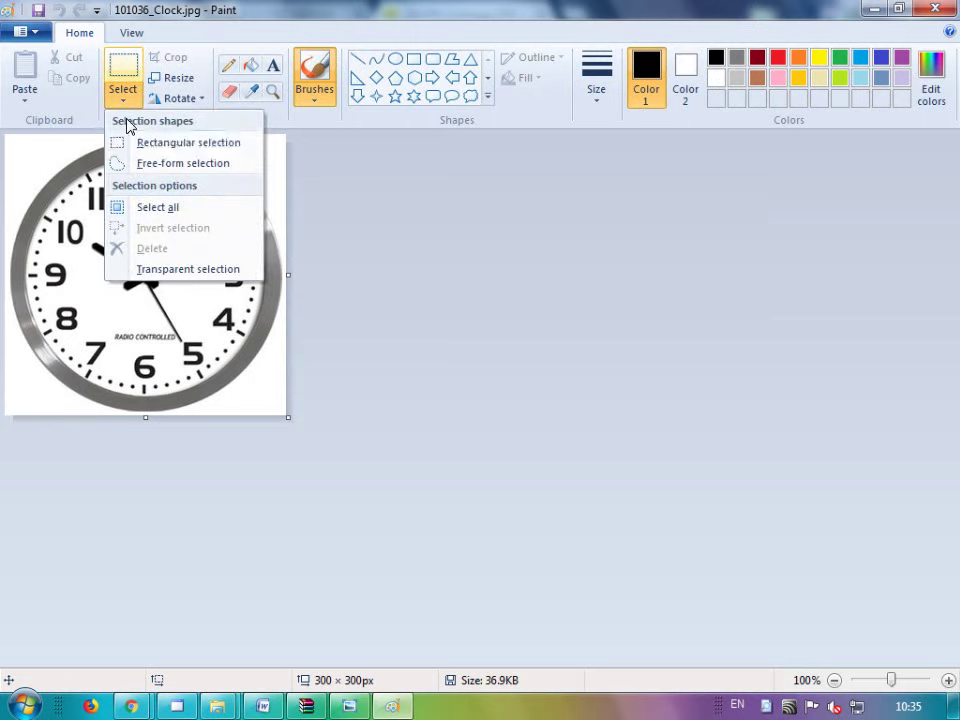
pyautogui.click(133, 141)
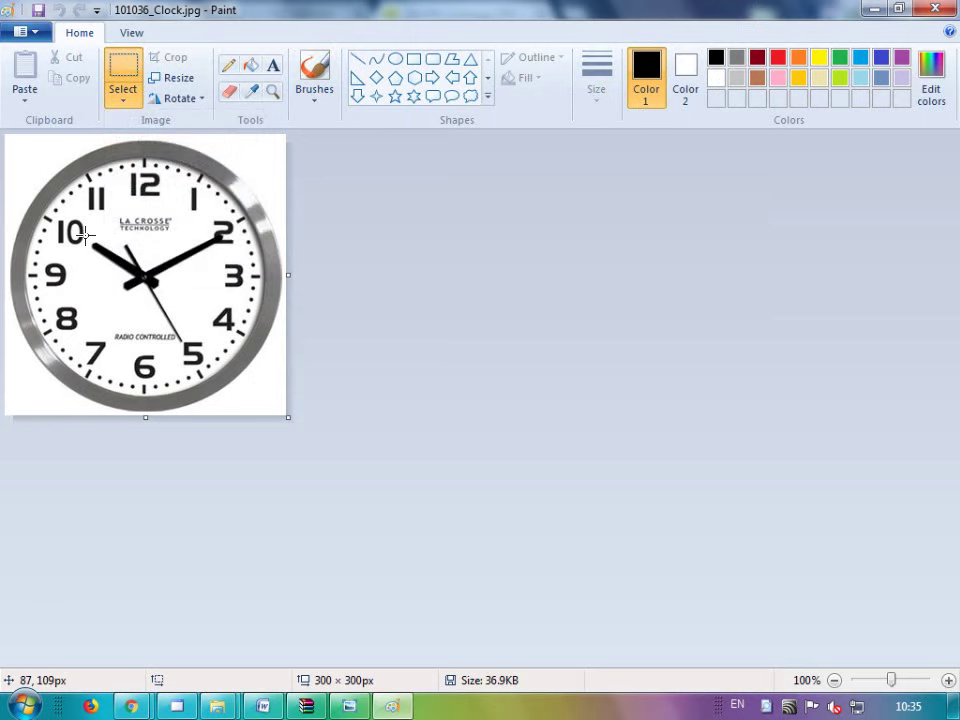
# - Cut away the hands at the centre, near the 5 and near the 2, then close Paint
pyautogui.moveTo(87, 237); pyautogui.dragTo(201, 298)
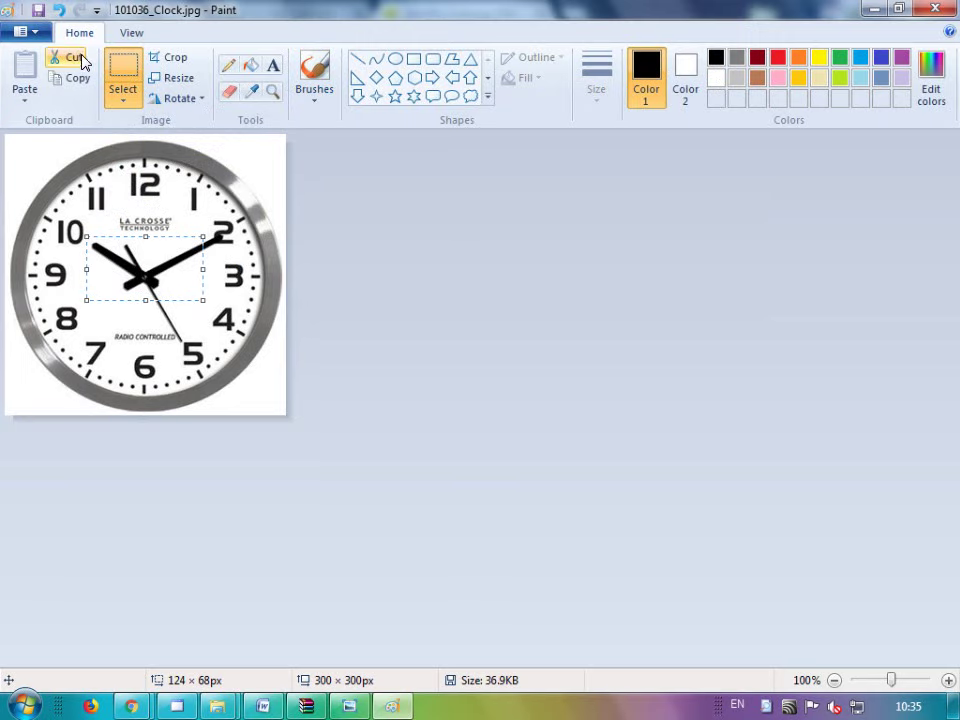
pyautogui.click(68, 57)
pyautogui.moveTo(145, 278); pyautogui.dragTo(183, 338)
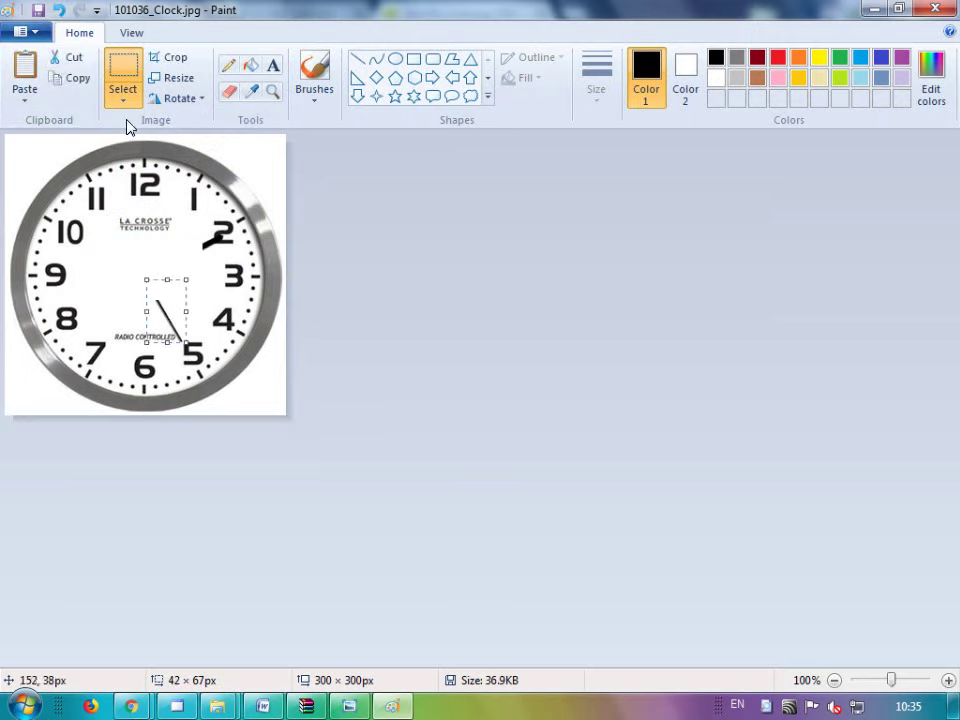
pyautogui.click(72, 58)
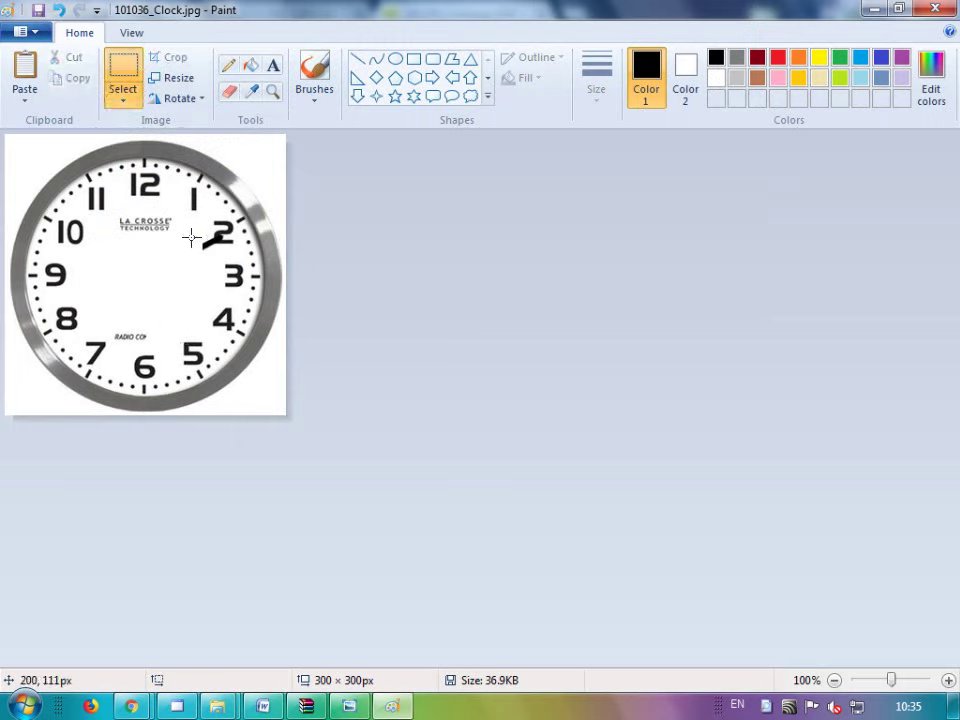
pyautogui.moveTo(193, 237); pyautogui.dragTo(213, 264)
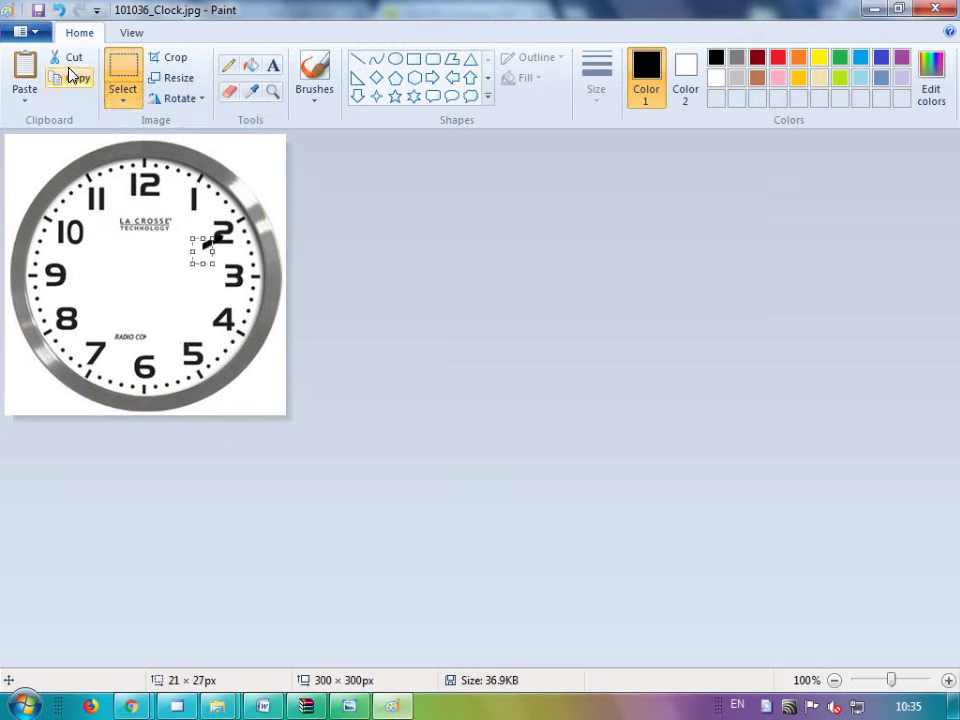
pyautogui.click(72, 57)
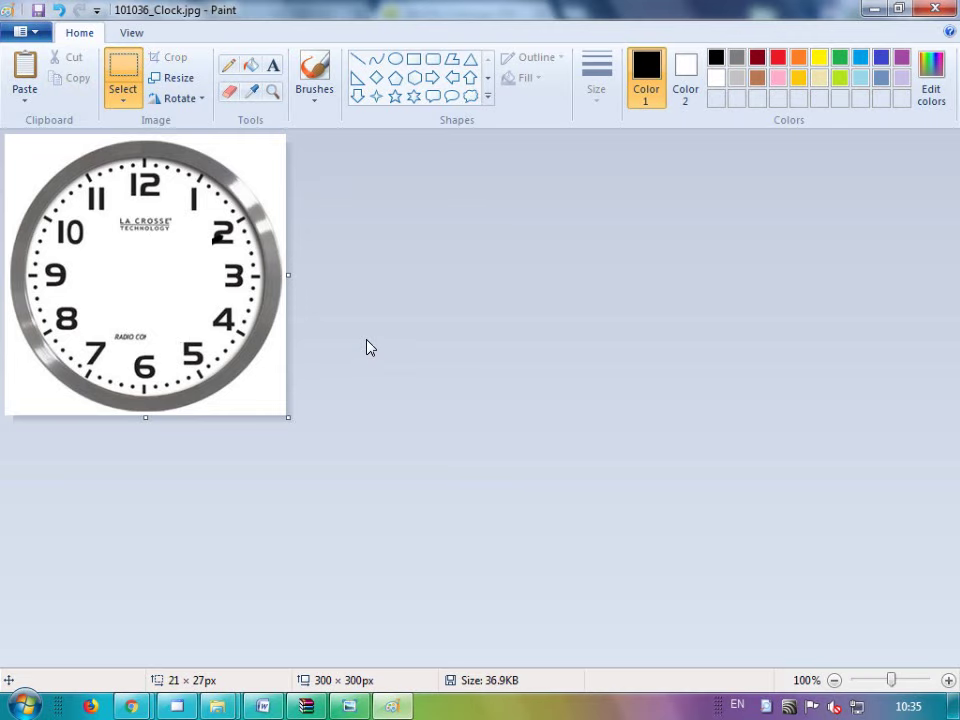
pyautogui.click(935, 8)
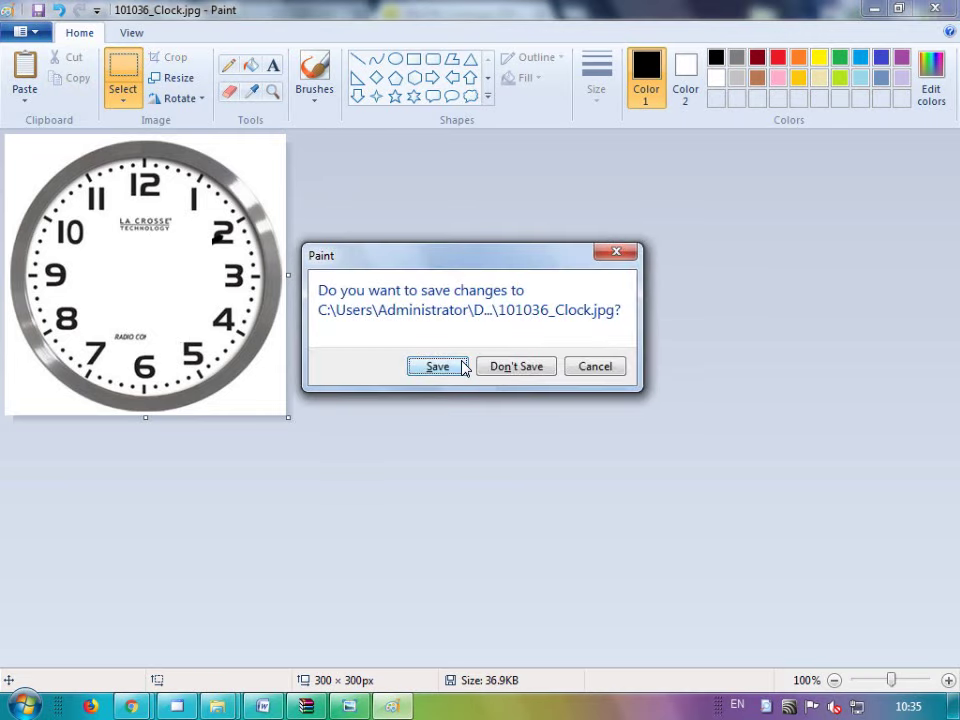
# - Save the blank clock face and reopen the image in Paint
pyautogui.click(437, 366)
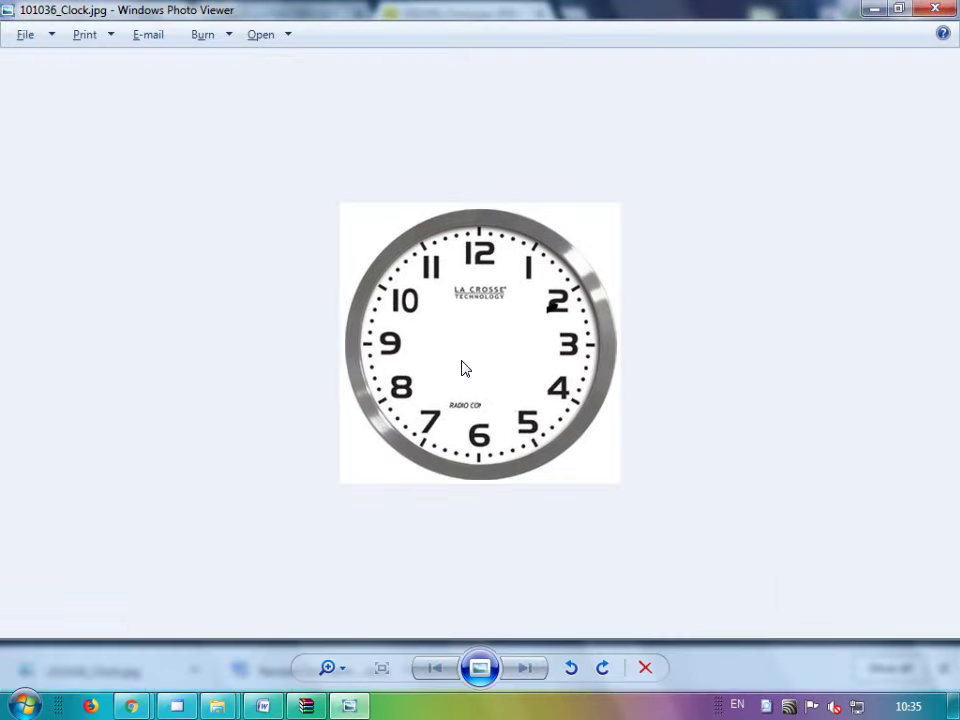
pyautogui.click(286, 35)
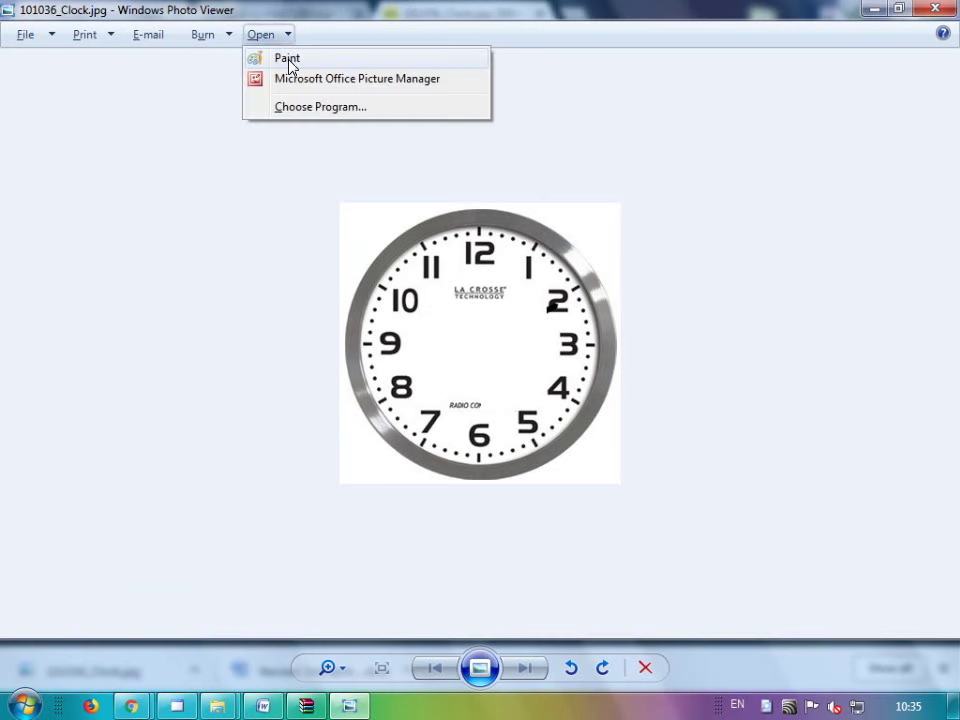
pyautogui.click(287, 64)
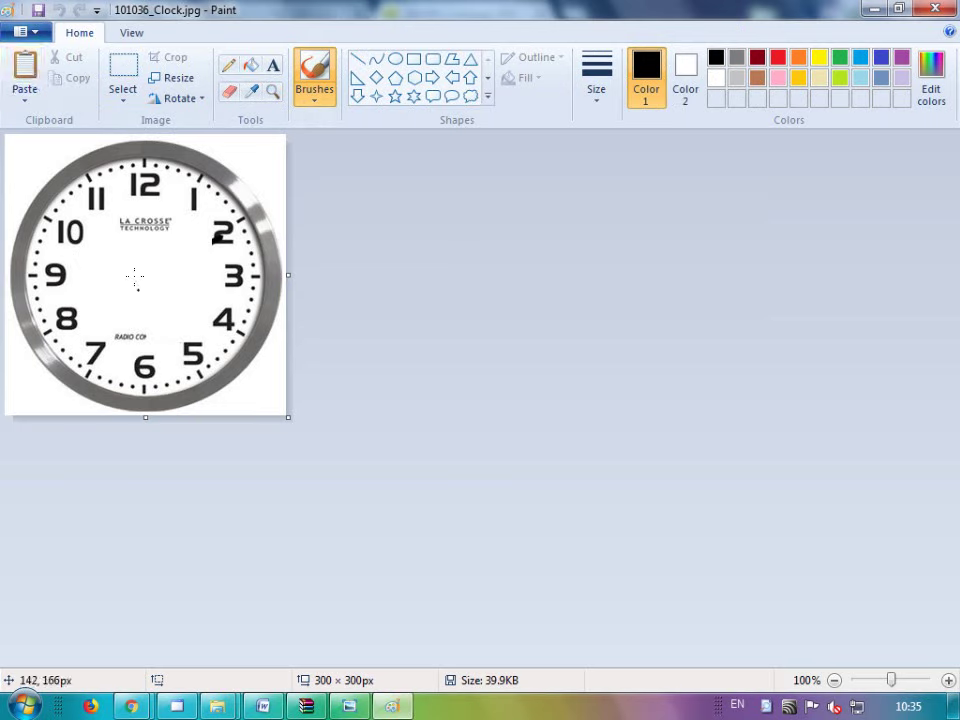
# - Draw a tiny black four-point star at the clock centre and close Paint
pyautogui.click(273, 65)
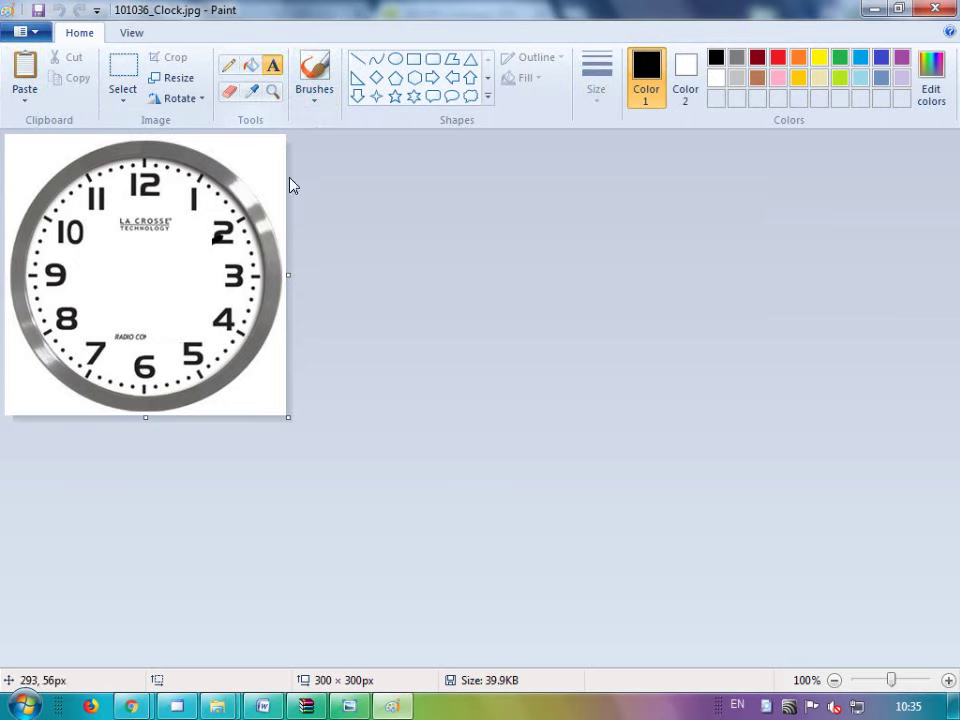
pyautogui.click(376, 97)
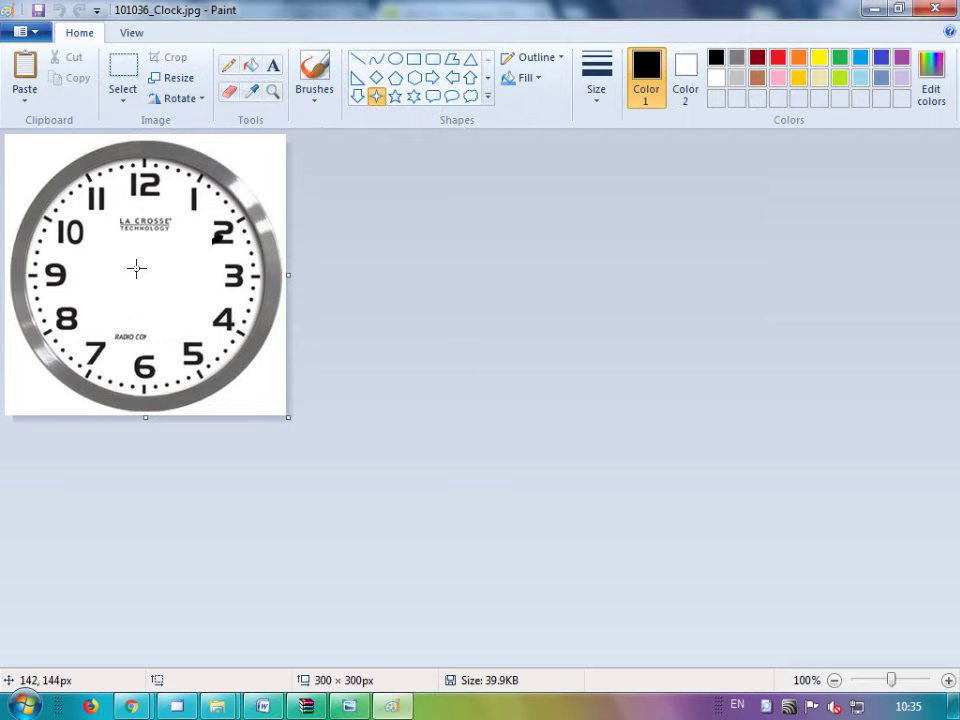
pyautogui.moveTo(136, 270); pyautogui.dragTo(143, 277)
pyautogui.click(178, 313)
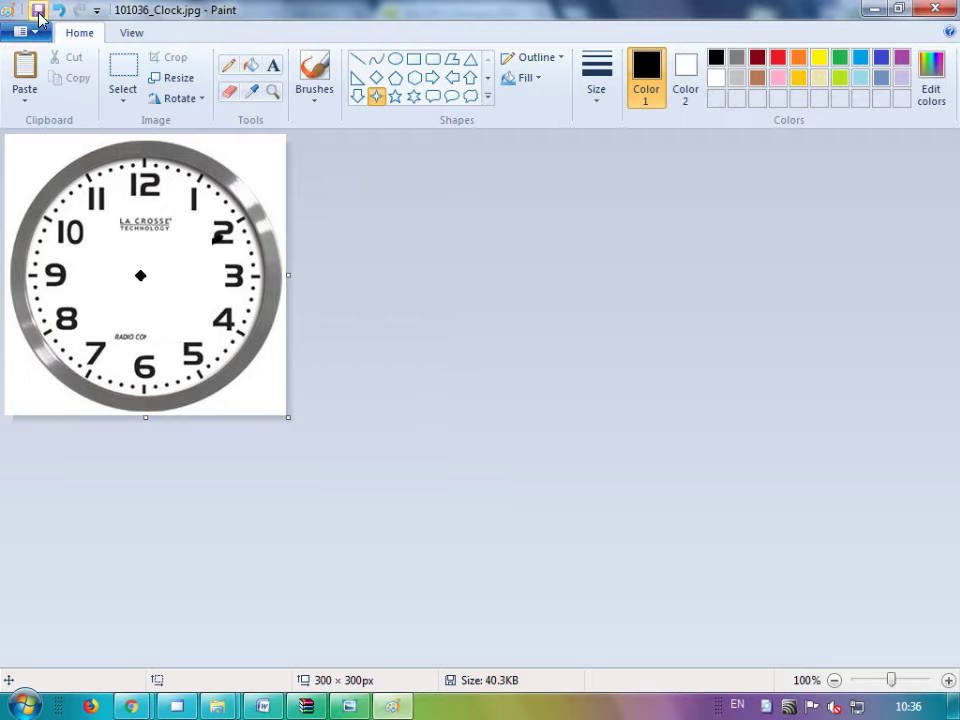
pyautogui.click(951, 15)
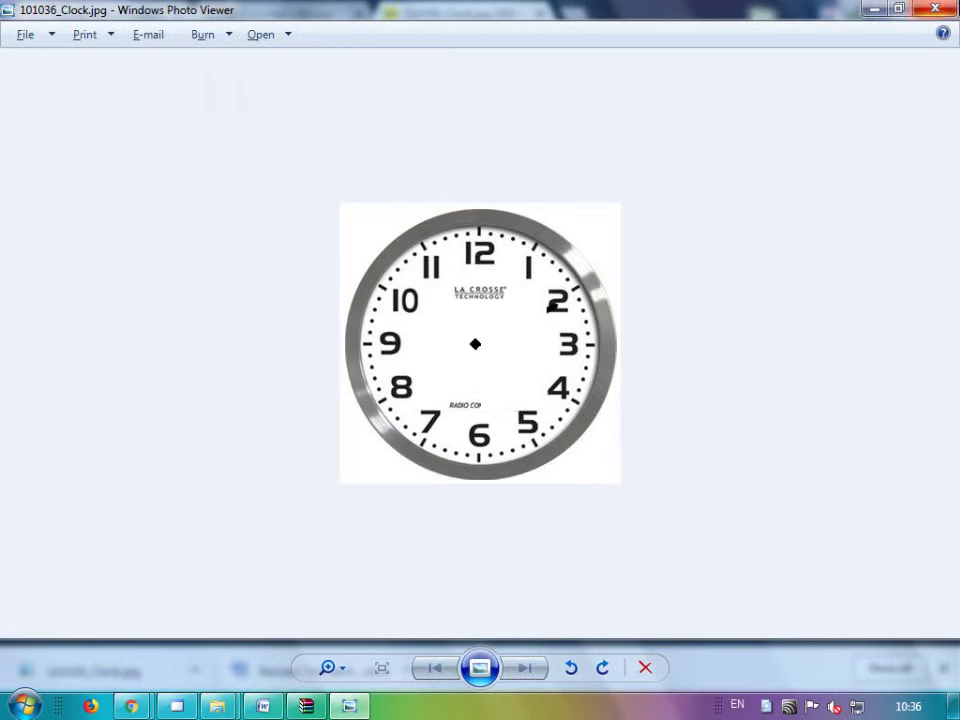
# - Close the photo viewer and image tab, minimise Chrome, and return to Objective Class .docx
pyautogui.click(935, 9)
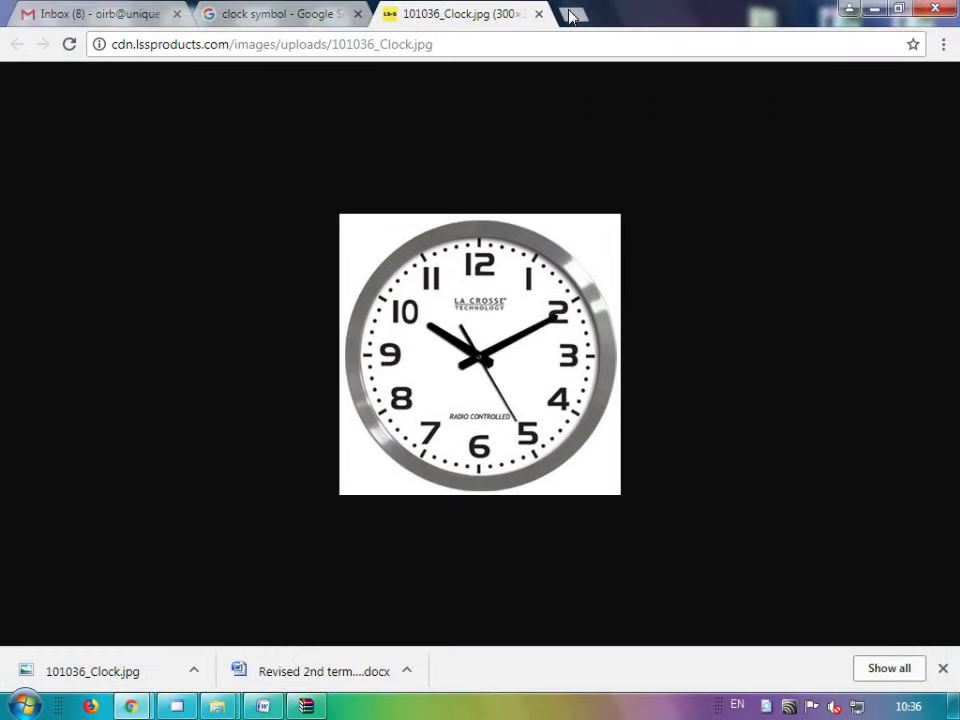
pyautogui.click(539, 14)
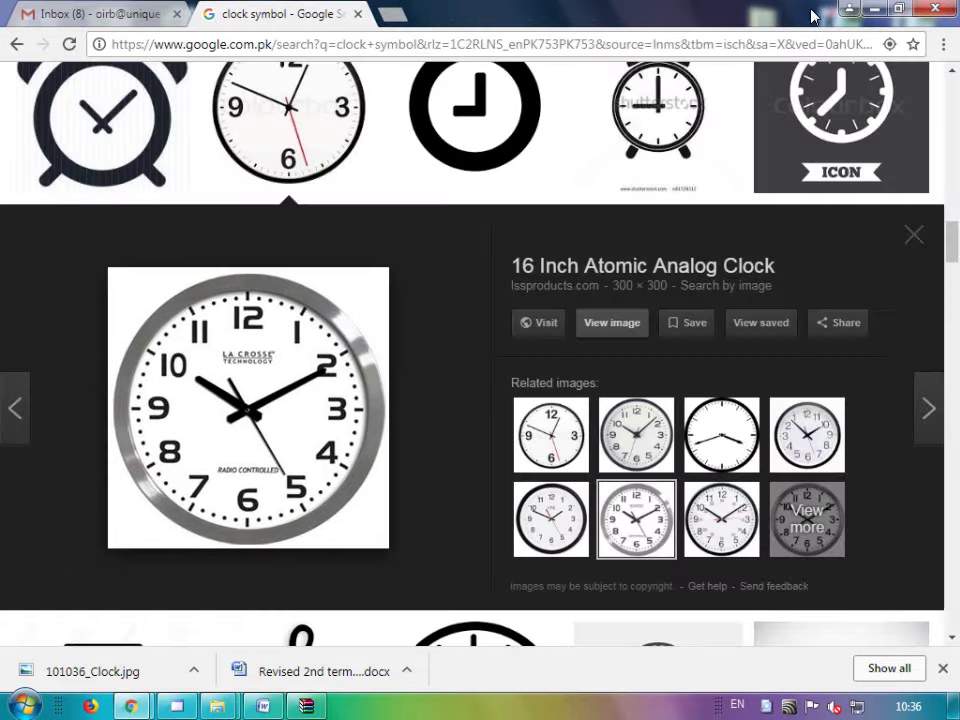
pyautogui.click(877, 8)
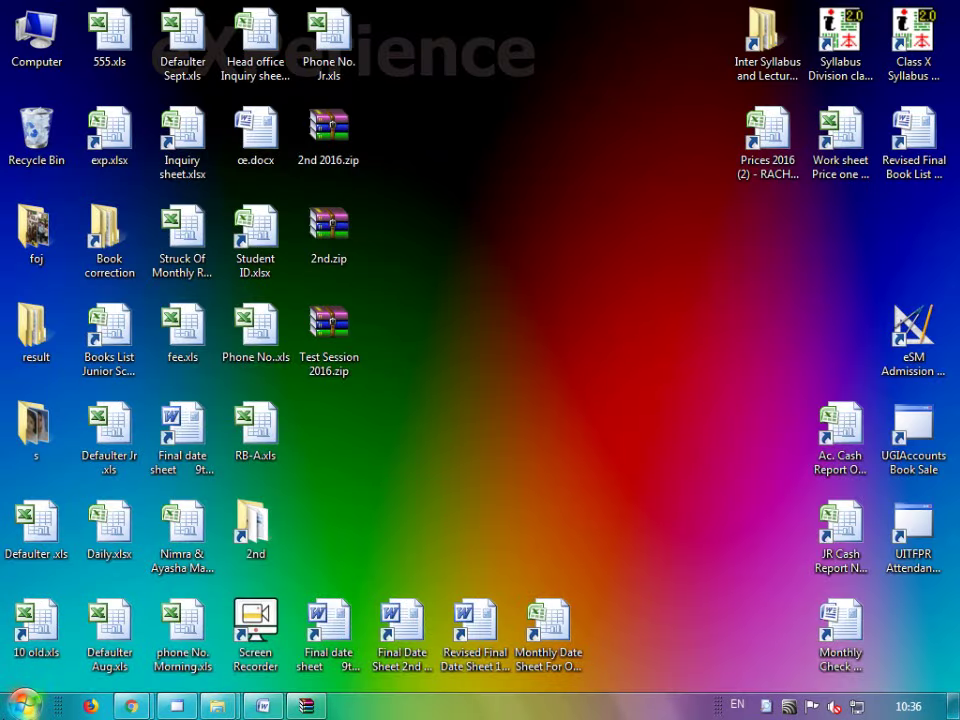
pyautogui.click(20, 705)
pyautogui.click(580, 385)
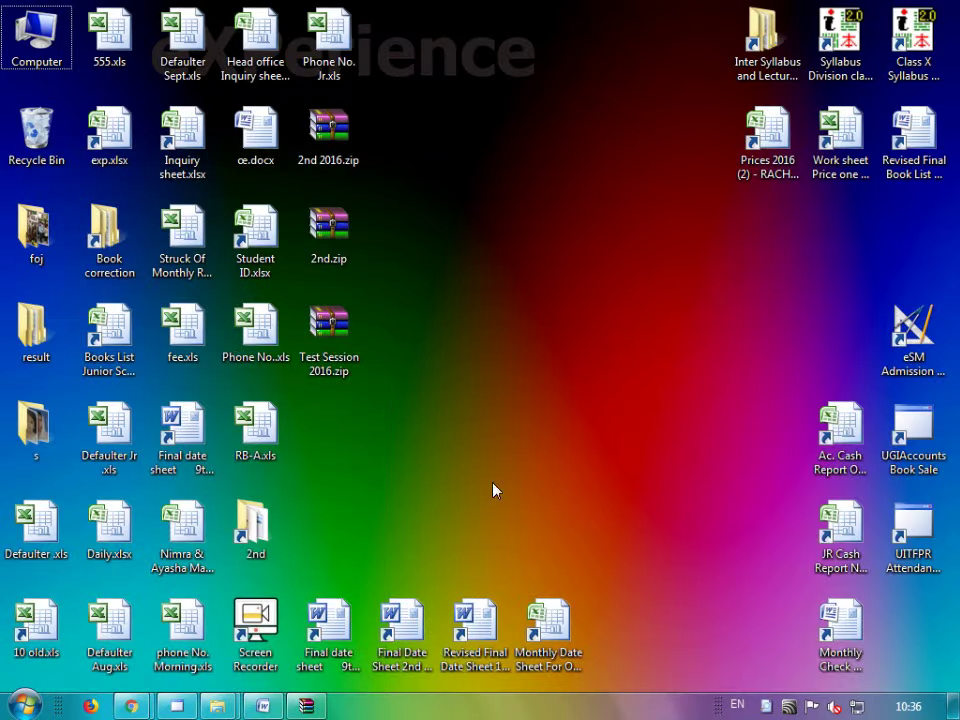
pyautogui.click(266, 705)
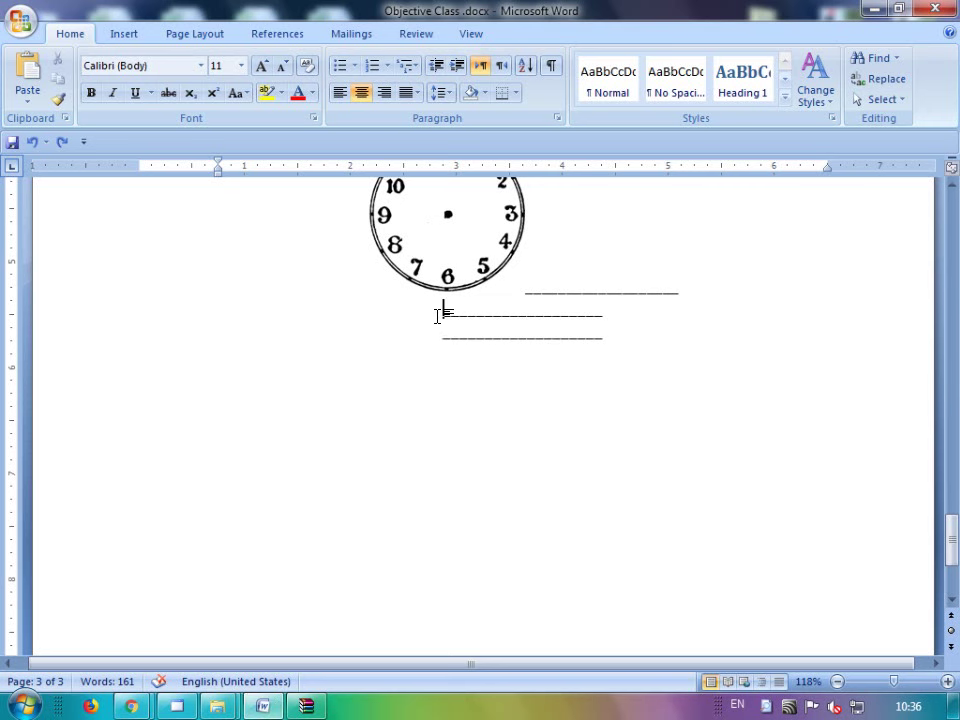
# - Insert images.png from D:\Work\16-11-2107 as a second clock face below the first
pyautogui.click(132, 35)
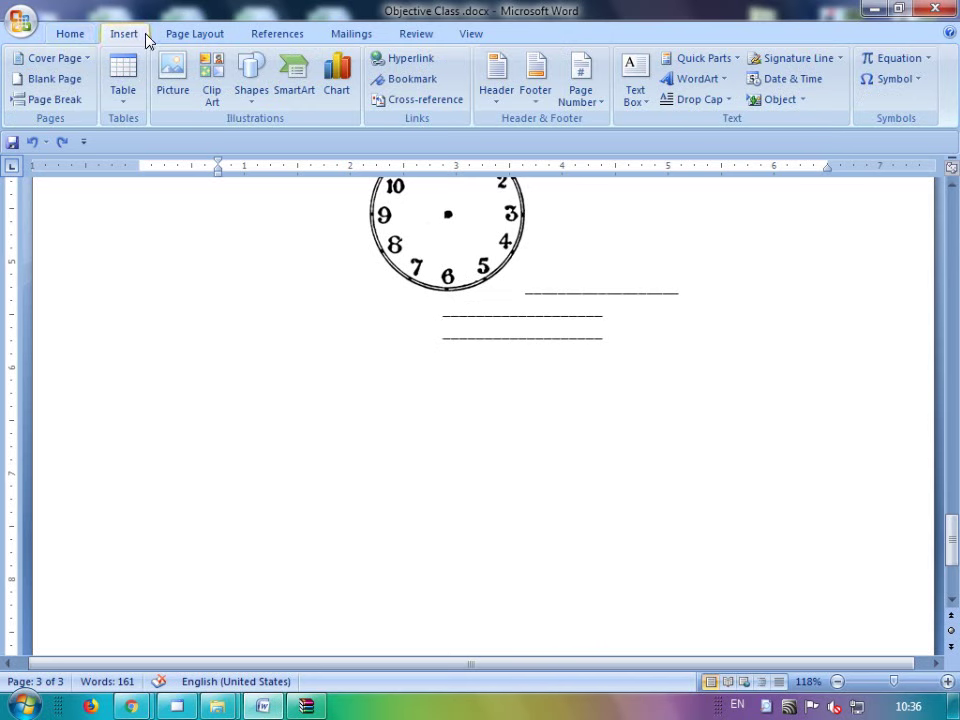
pyautogui.click(257, 102)
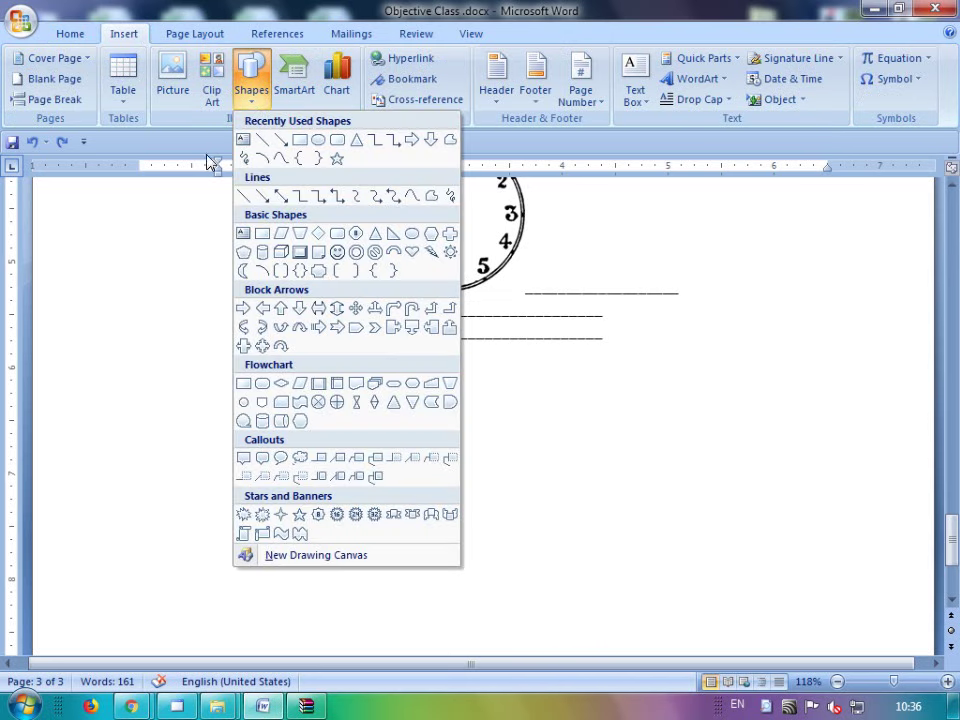
pyautogui.click(170, 97)
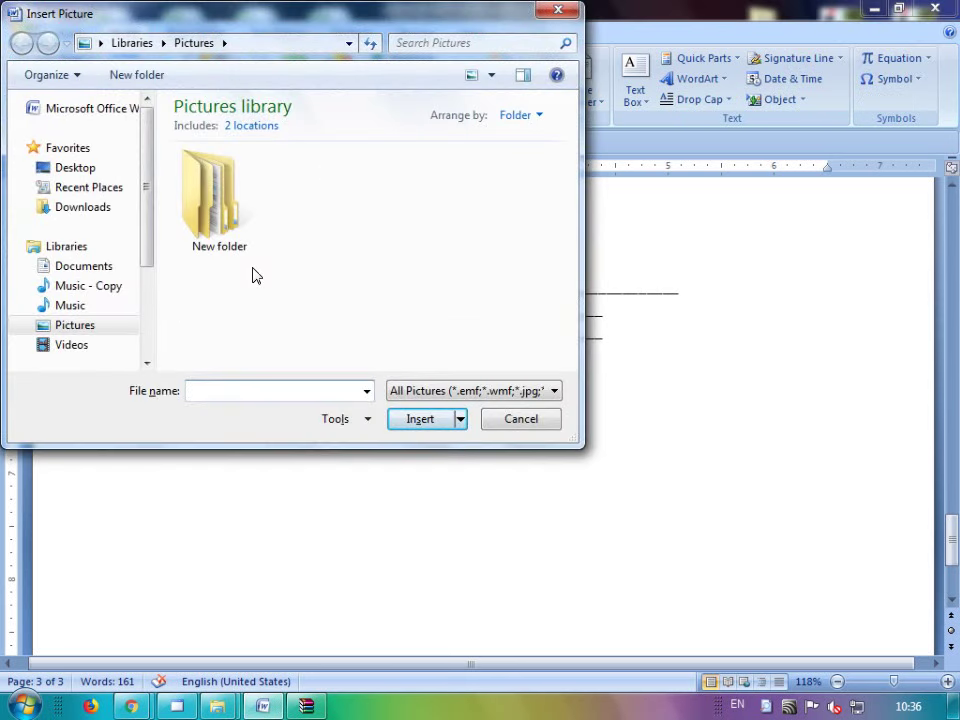
pyautogui.scroll(-3, 125, 320)
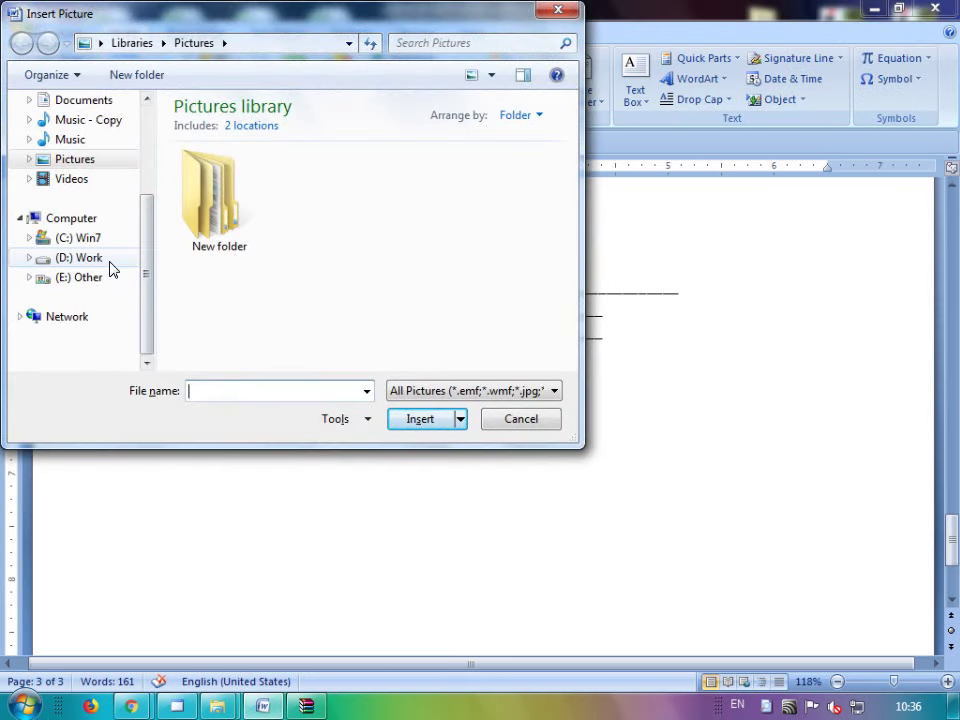
pyautogui.click(80, 260)
pyautogui.click(219, 348)
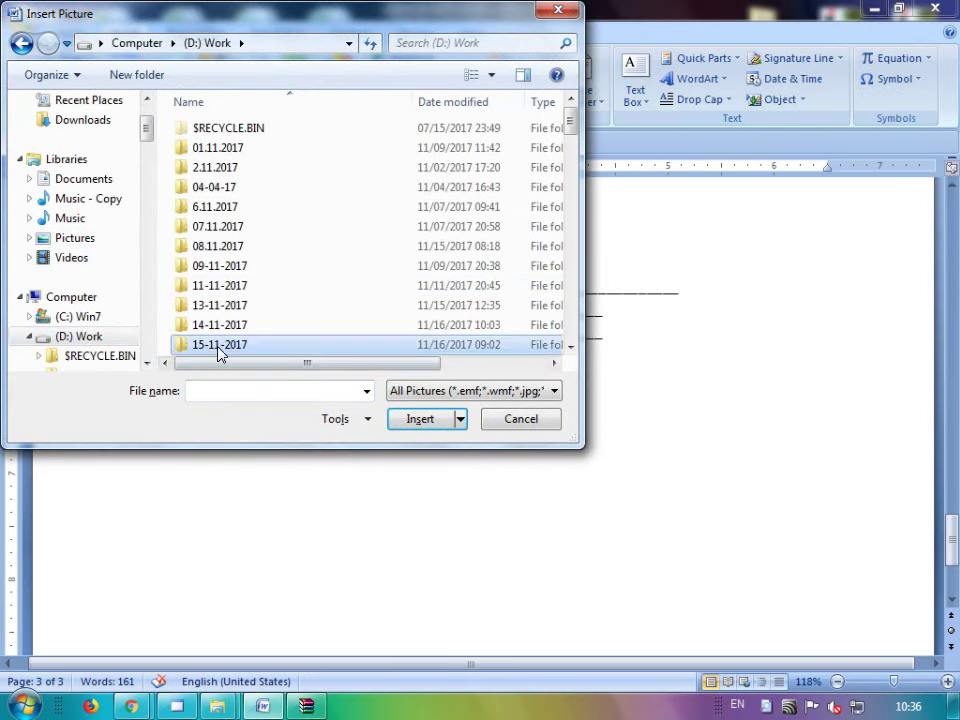
pyautogui.scroll(-1, 219, 350)
pyautogui.doubleClick(226, 330)
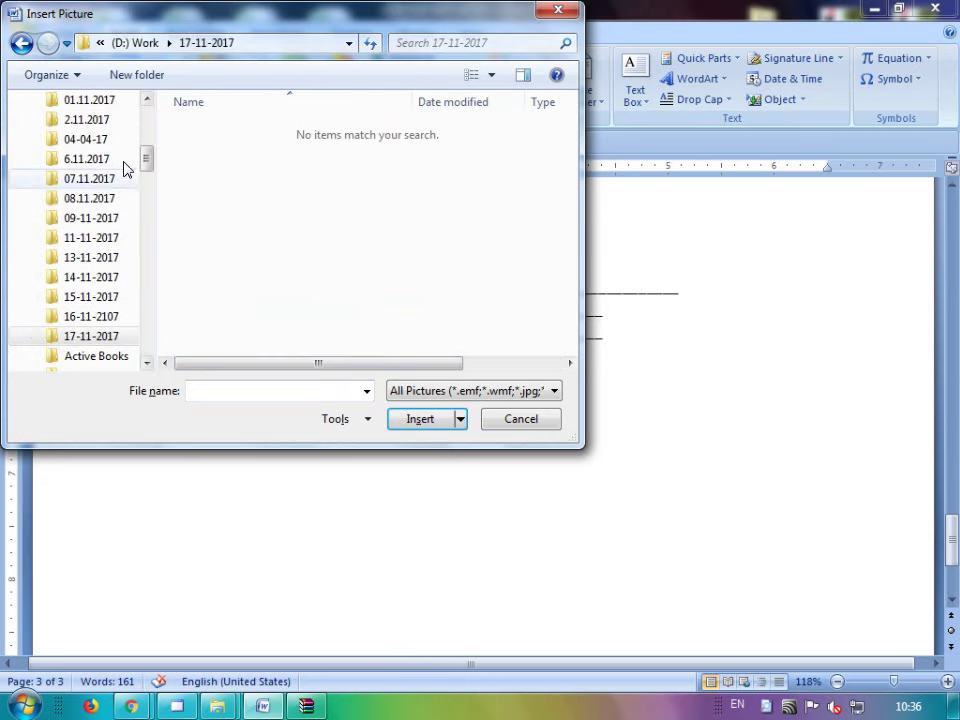
pyautogui.click(21, 43)
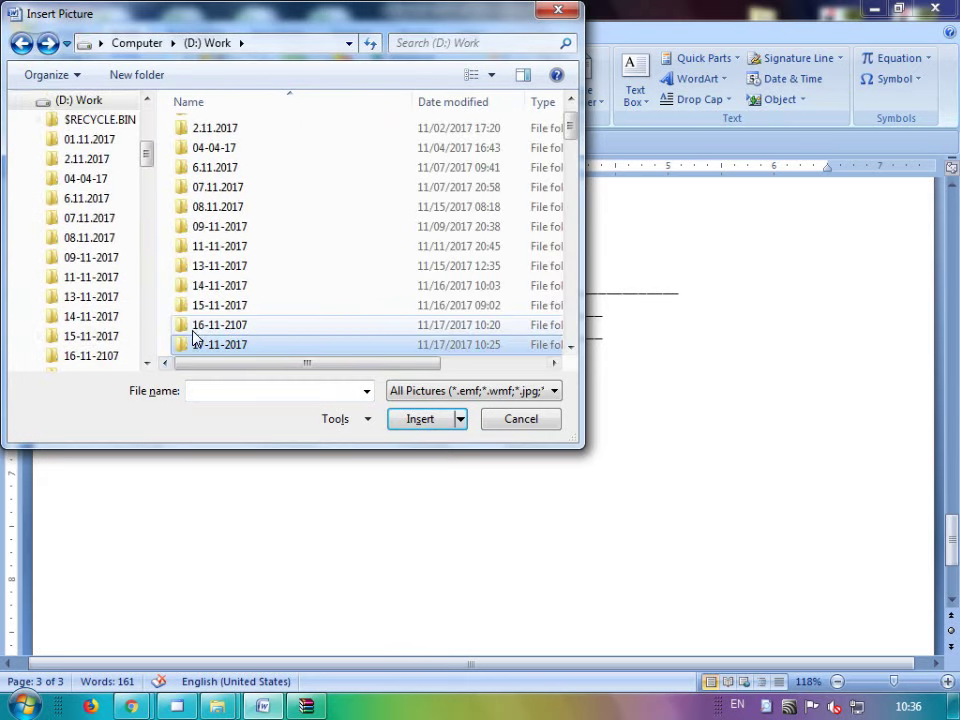
pyautogui.doubleClick(193, 328)
pyautogui.doubleClick(318, 185)
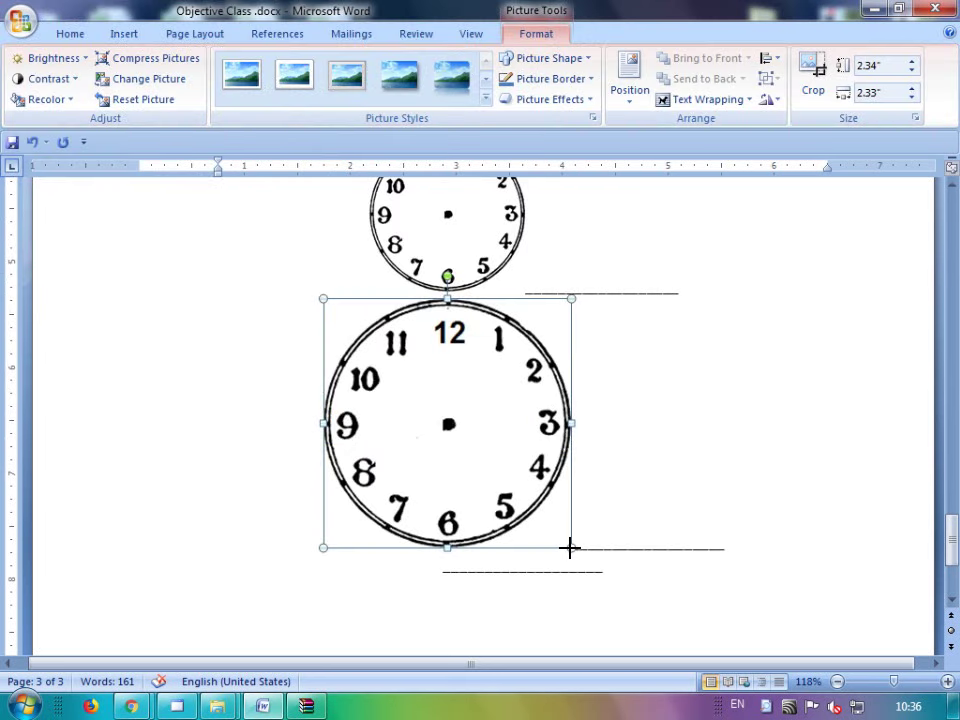
# - Shrink the new clock picture to about 1.47" × 1.46" to match the others
pyautogui.moveTo(569, 551)
pyautogui.mouseDown()
pyautogui.moveTo(498, 436)
pyautogui.moveTo(500, 467)
pyautogui.moveTo(506, 450)
pyautogui.mouseUp()
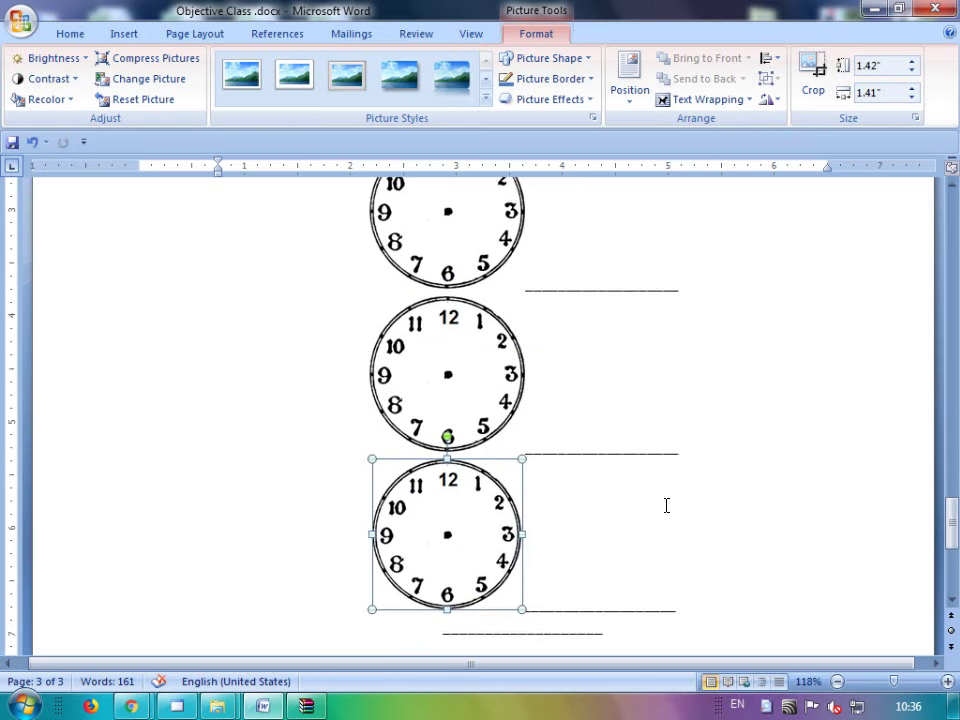
pyautogui.hotkey('ctrl', 'z')
pyautogui.hotkey('ctrl', 'z')
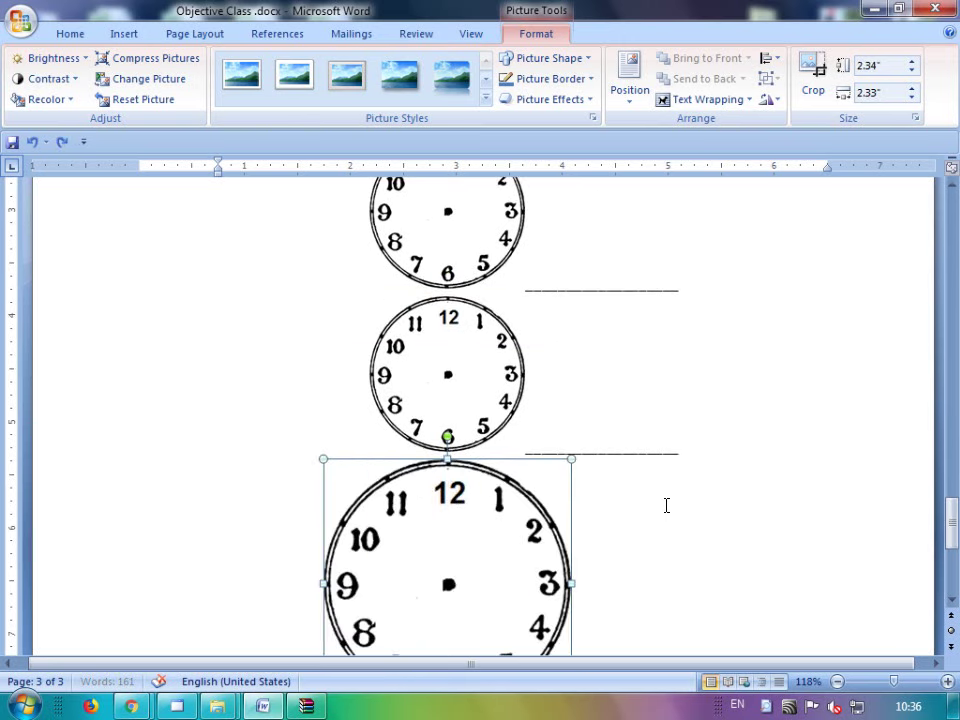
pyautogui.hotkey('ctrl', 'z')
# - Copy the clock picture and paste a third clock on the answer line below
pyautogui.click(426, 407)
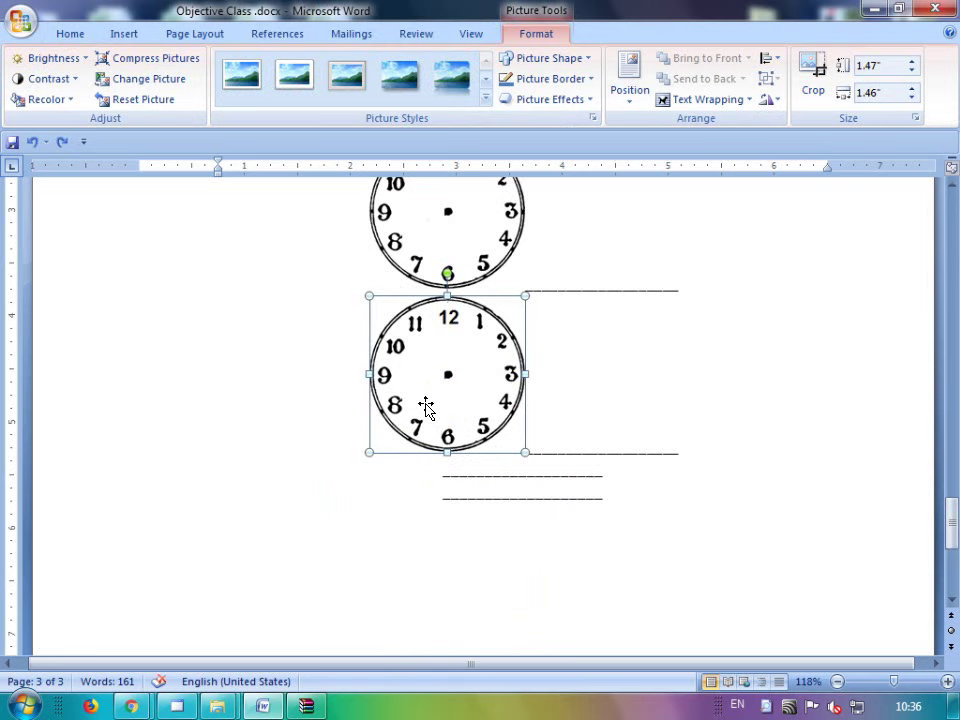
pyautogui.rightClick(428, 331)
pyautogui.click(473, 363)
pyautogui.click(441, 470)
pyautogui.hotkey('ctrl', 'v')
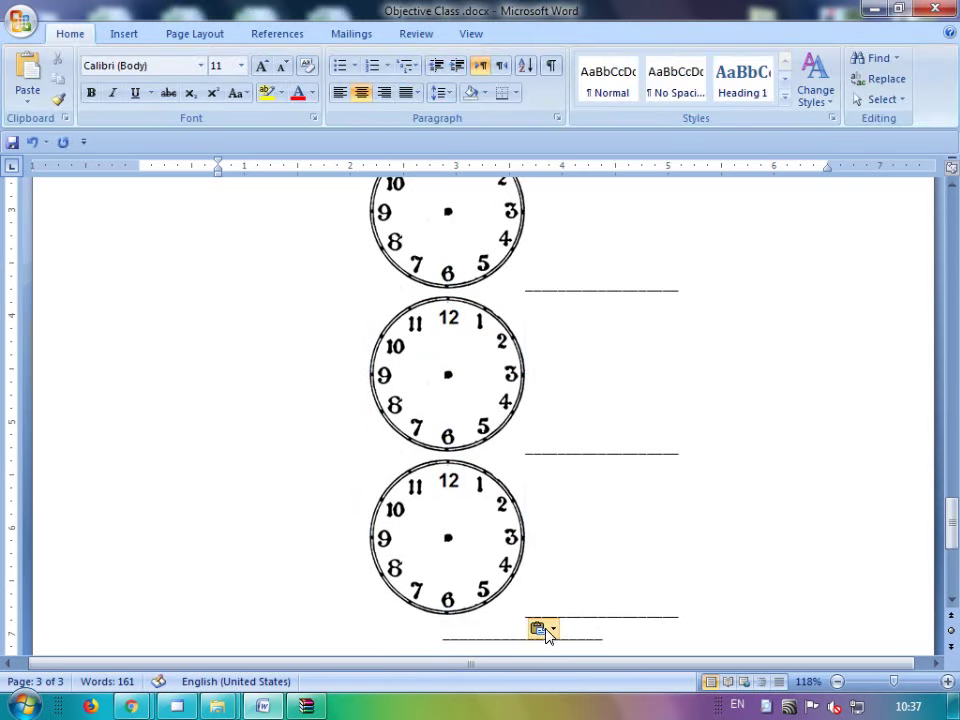
pyautogui.scroll(-1, 540, 600)
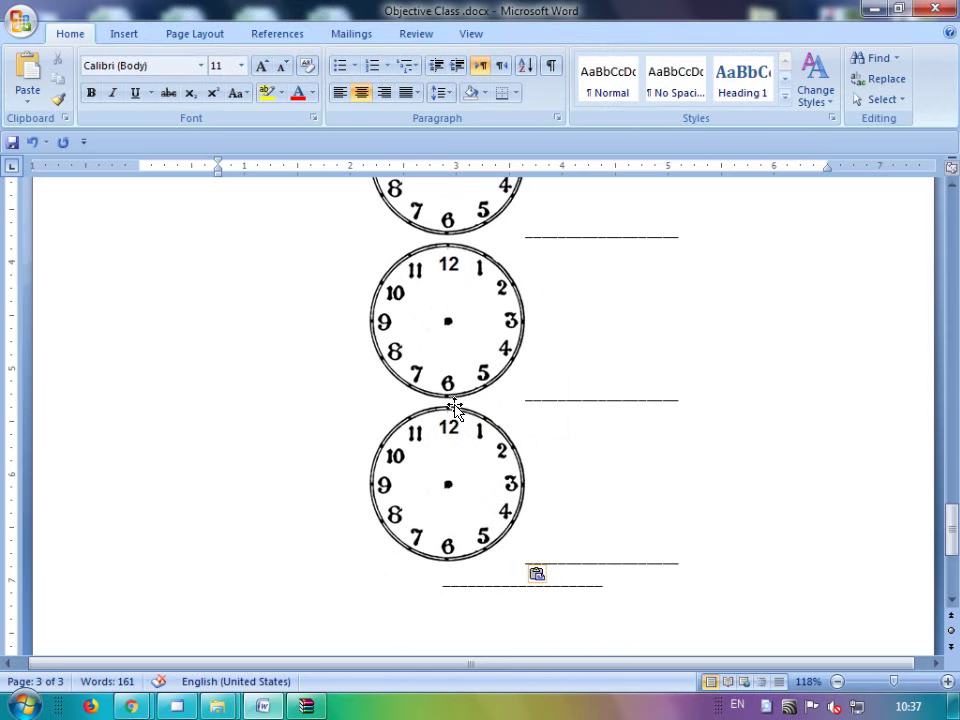
# - Draw a 0.22" × 0.12" line hand from the second clock's centre toward the 11
pyautogui.click(132, 38)
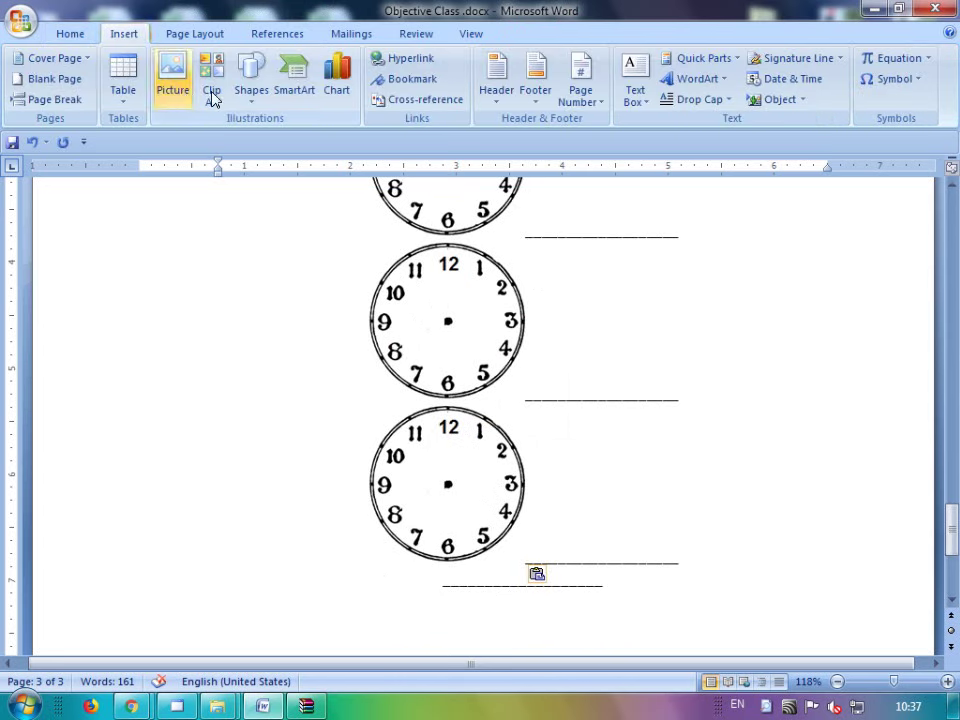
pyautogui.click(250, 92)
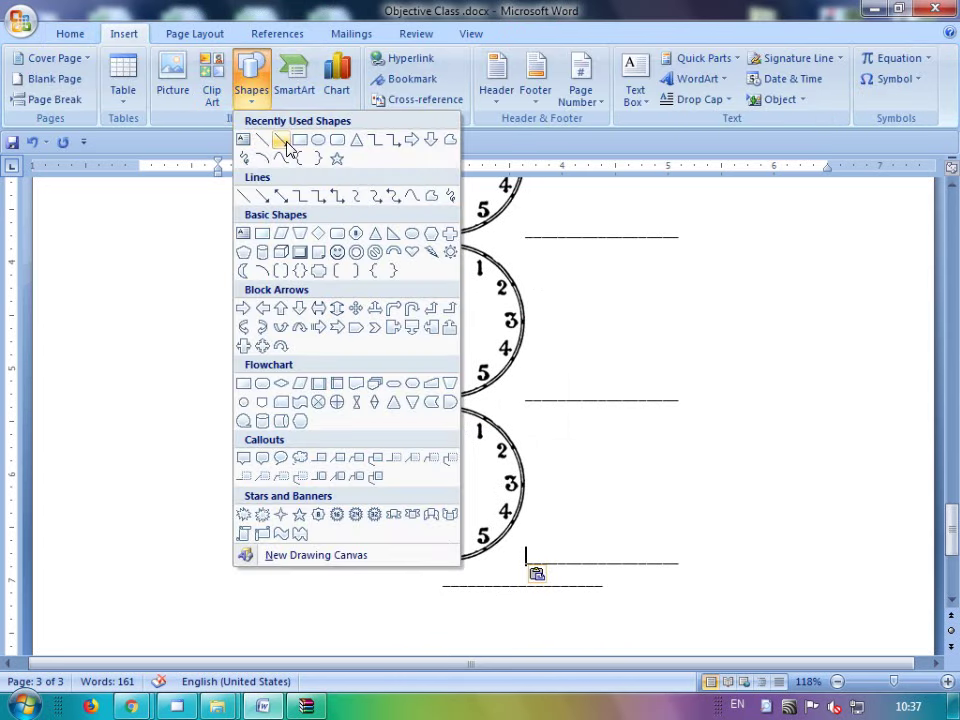
pyautogui.click(283, 146)
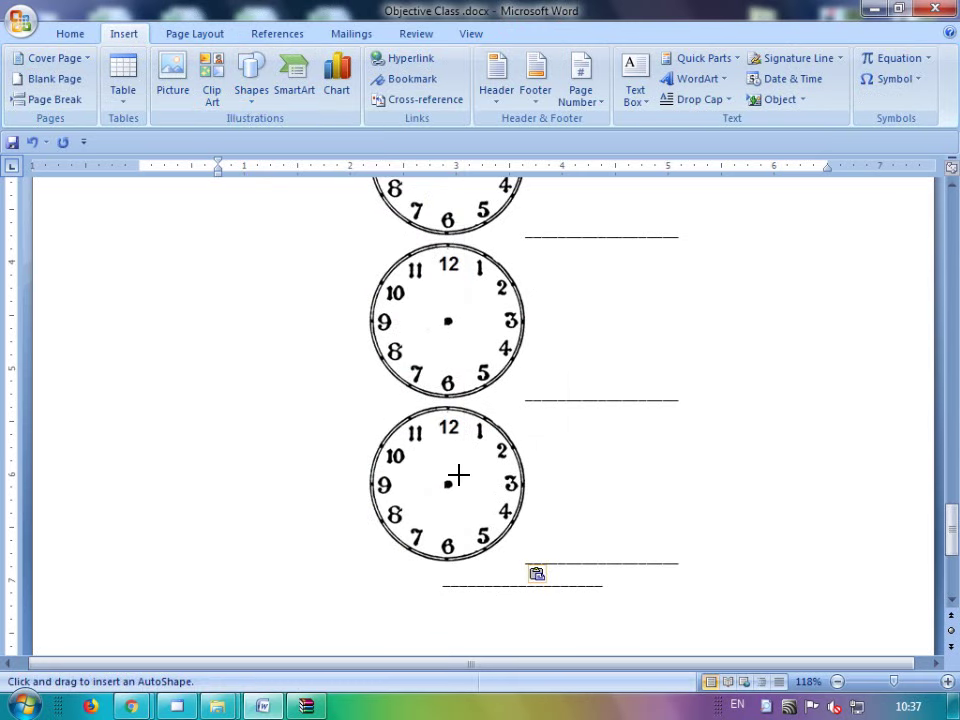
pyautogui.scroll(1, 458, 475)
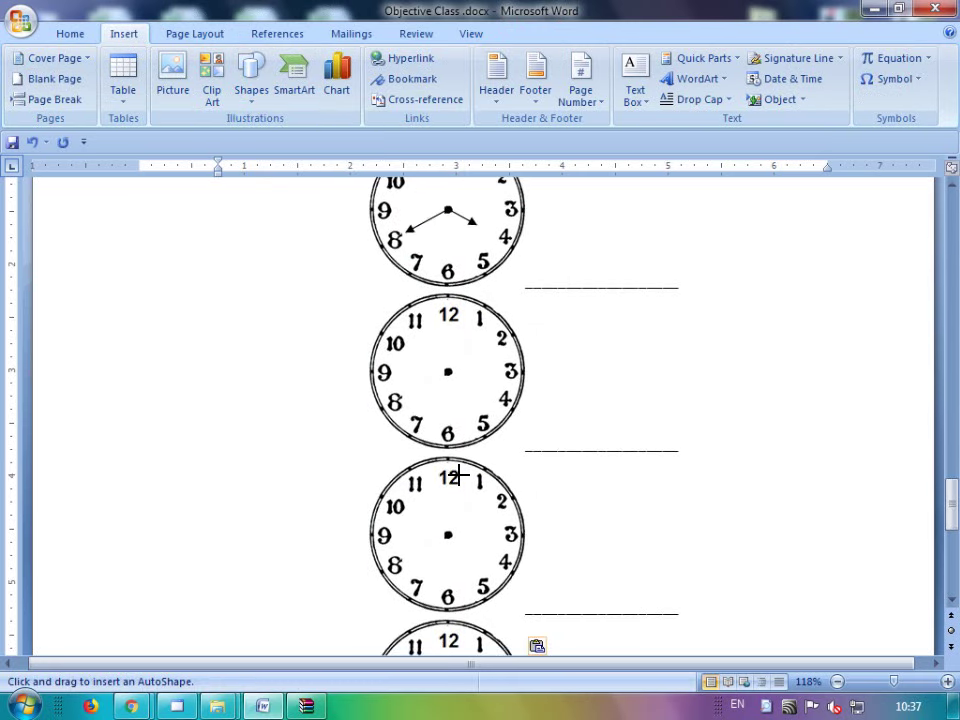
pyautogui.scroll(1, 458, 475)
pyautogui.scroll(-1, 458, 475)
pyautogui.scroll(-2, 458, 475)
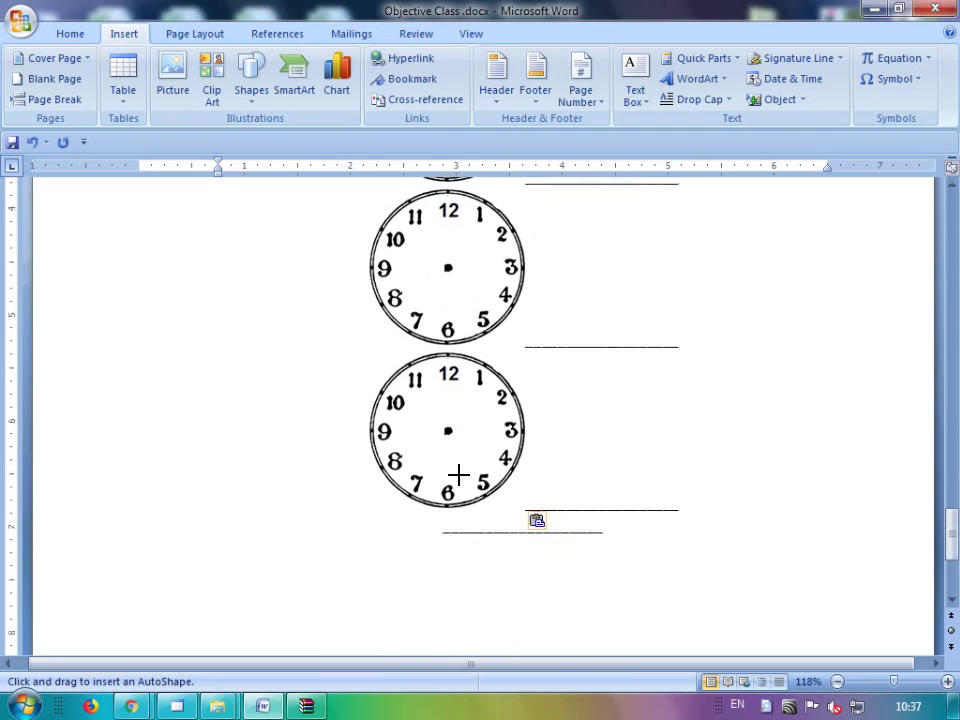
pyautogui.scroll(1, 458, 475)
pyautogui.scroll(2, 458, 475)
pyautogui.scroll(-5, 458, 475)
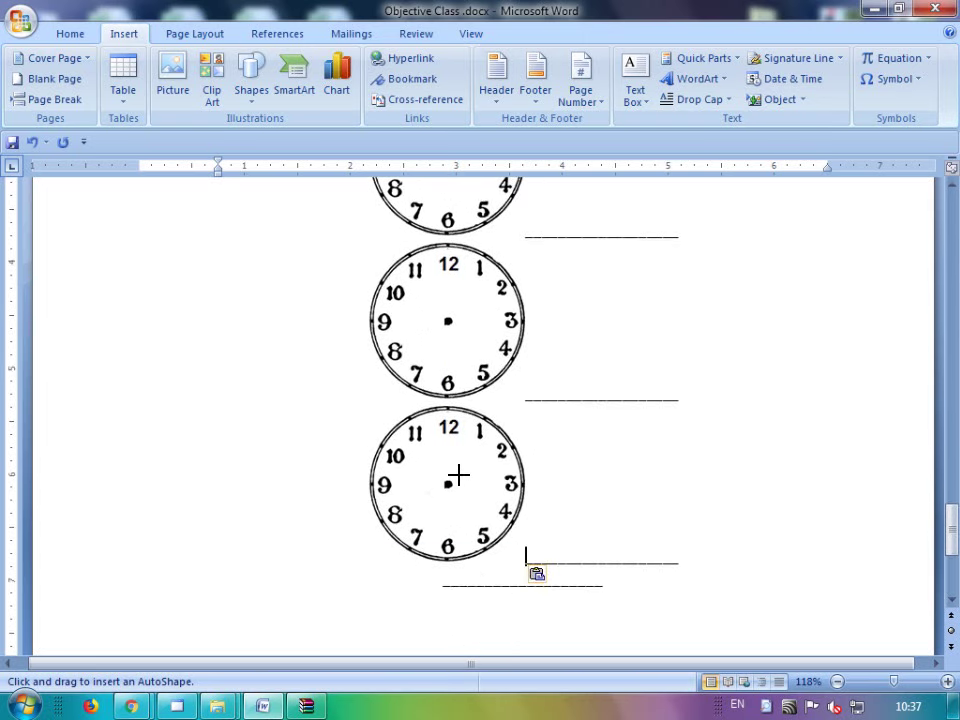
pyautogui.scroll(1, 458, 475)
pyautogui.scroll(3, 455, 476)
pyautogui.scroll(-1, 454, 476)
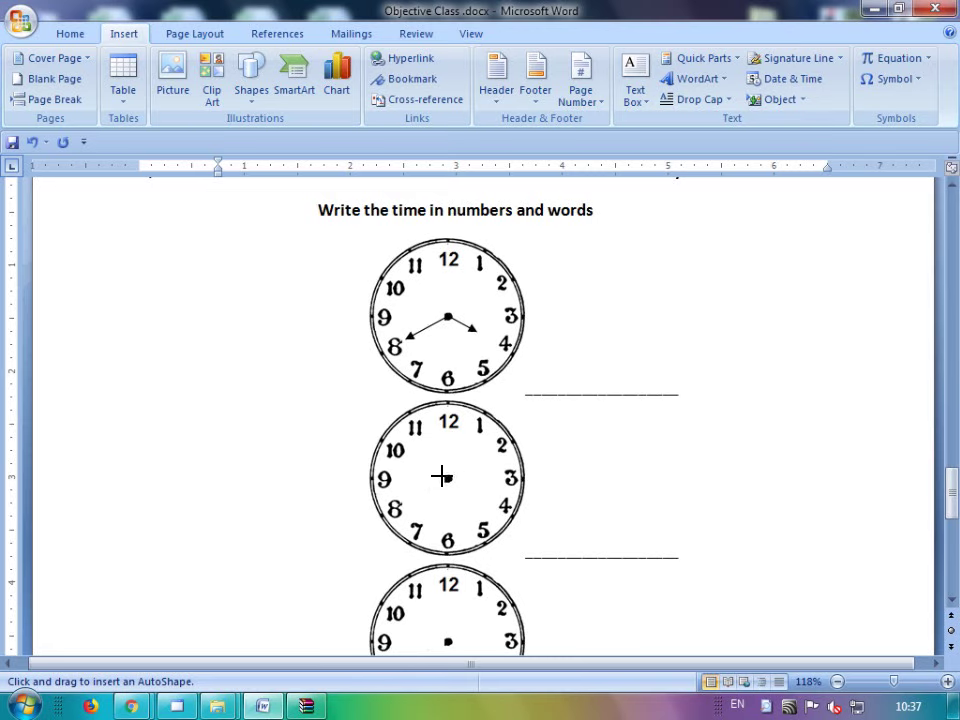
pyautogui.moveTo(441, 477); pyautogui.dragTo(432, 458)
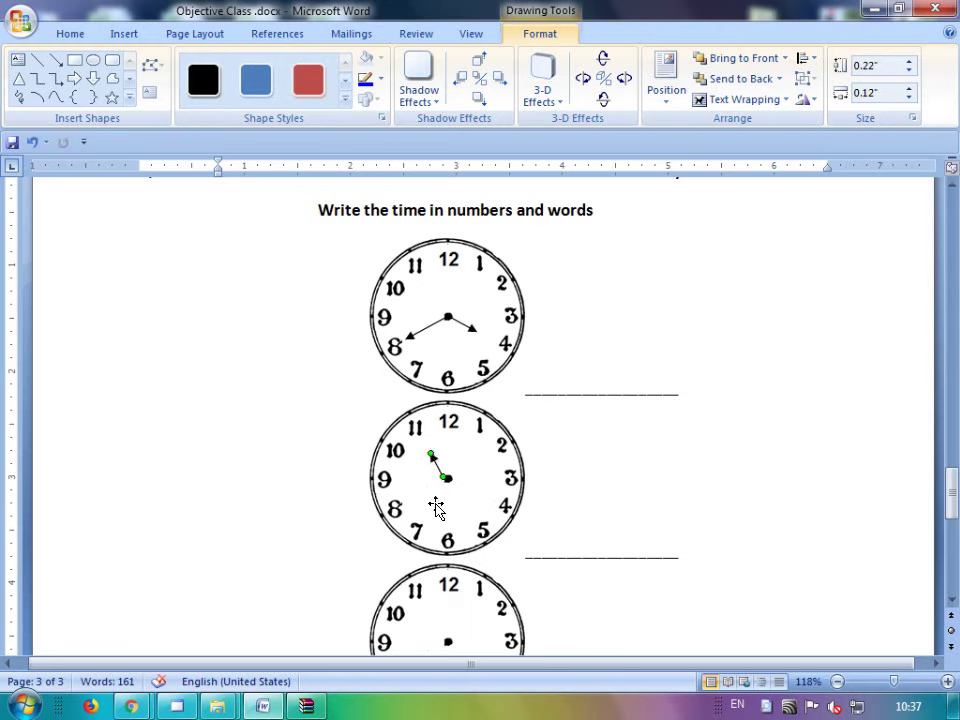
# - Duplicate the short hand and stretch the copy into a 0.44" × 0.27" hand from the centre to the 5
pyautogui.click(442, 505)
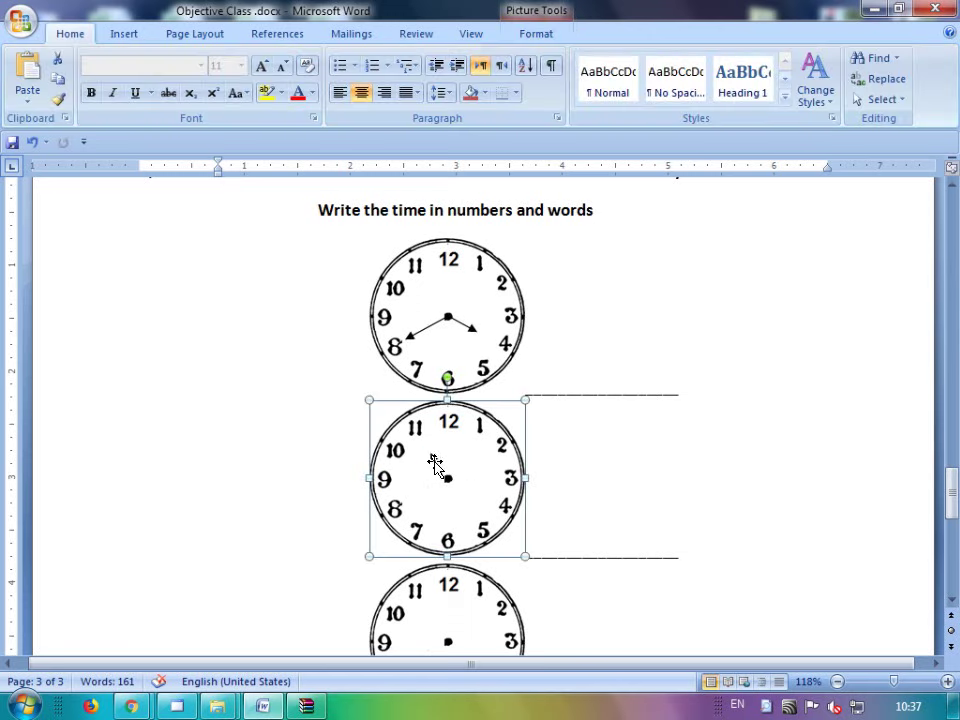
pyautogui.click(435, 463)
pyautogui.rightClick(436, 461)
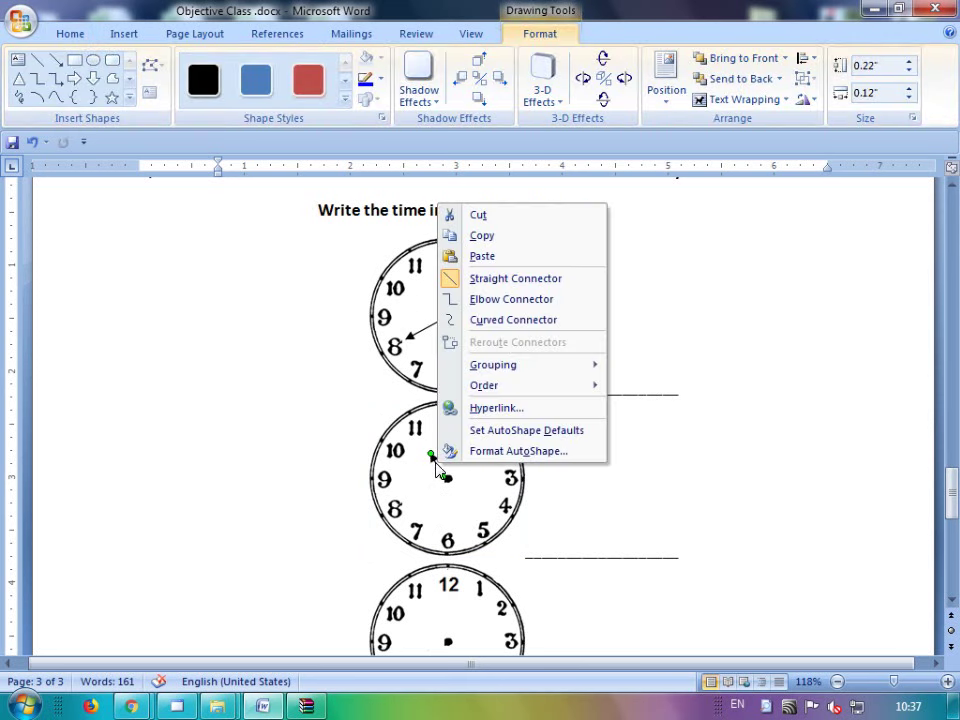
pyautogui.click(500, 240)
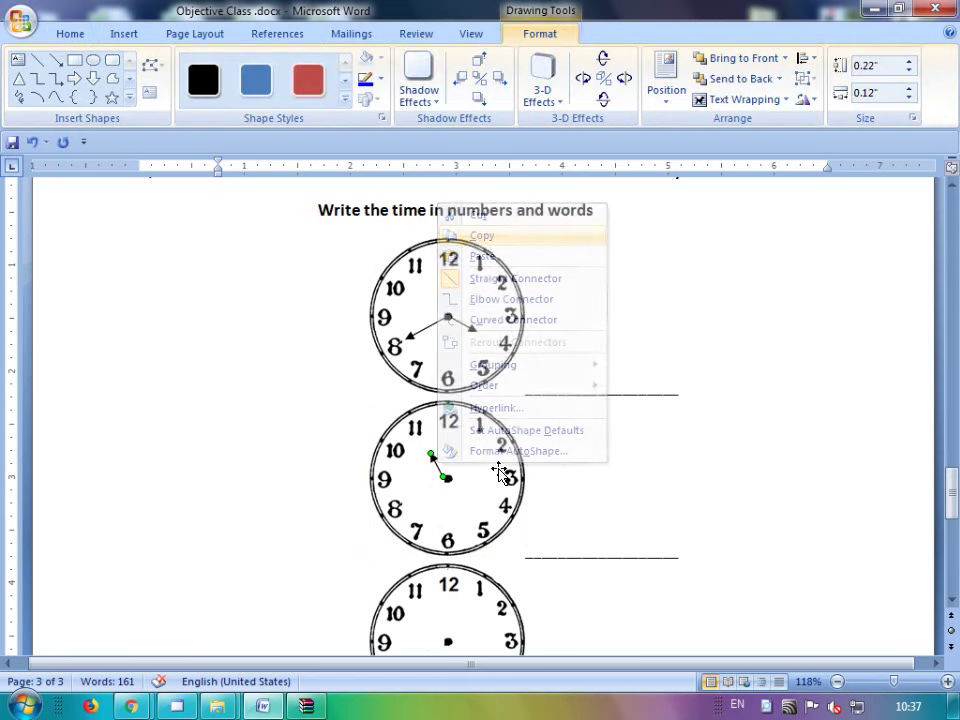
pyautogui.rightClick(465, 510)
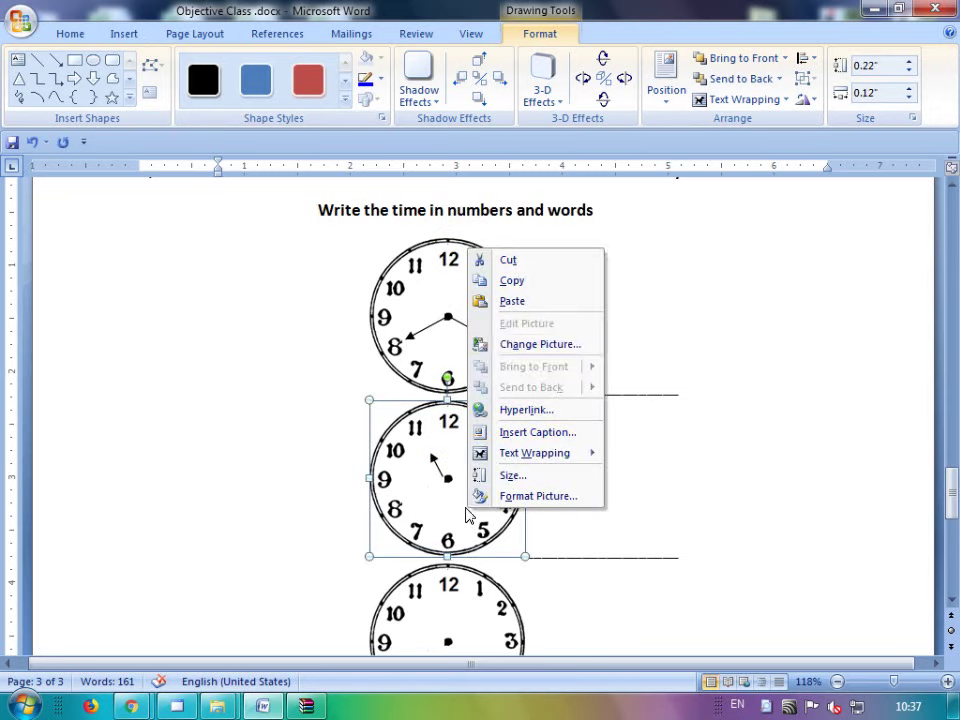
pyautogui.click(512, 302)
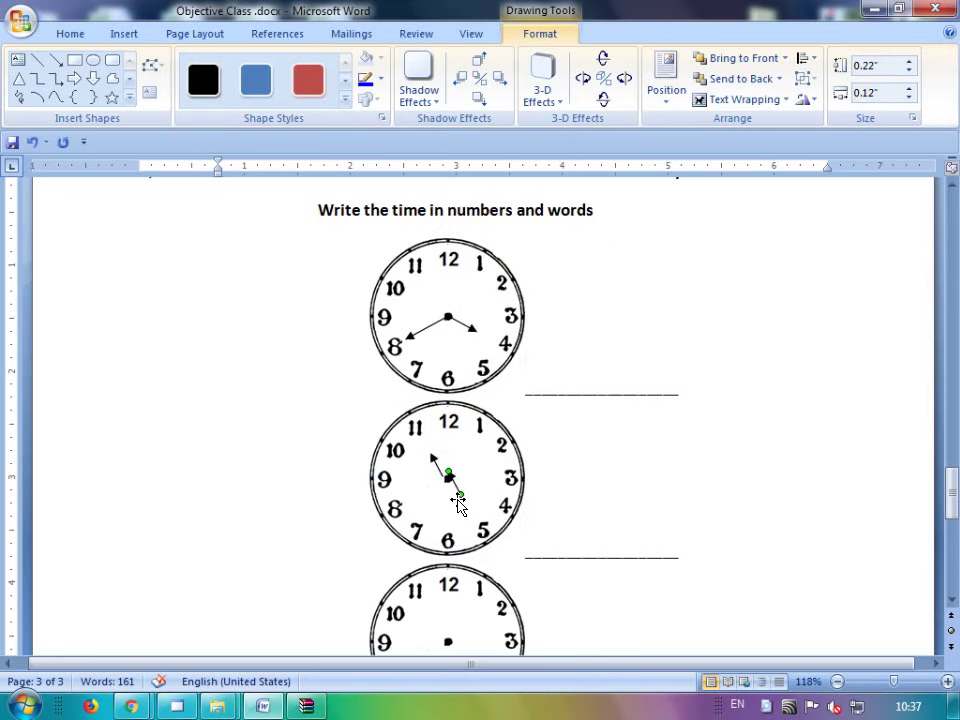
pyautogui.moveTo(460, 493)
pyautogui.mouseDown()
pyautogui.moveTo(447, 472)
pyautogui.moveTo(492, 502)
pyautogui.moveTo(478, 523)
pyautogui.moveTo(448, 478)
pyautogui.mouseUp()
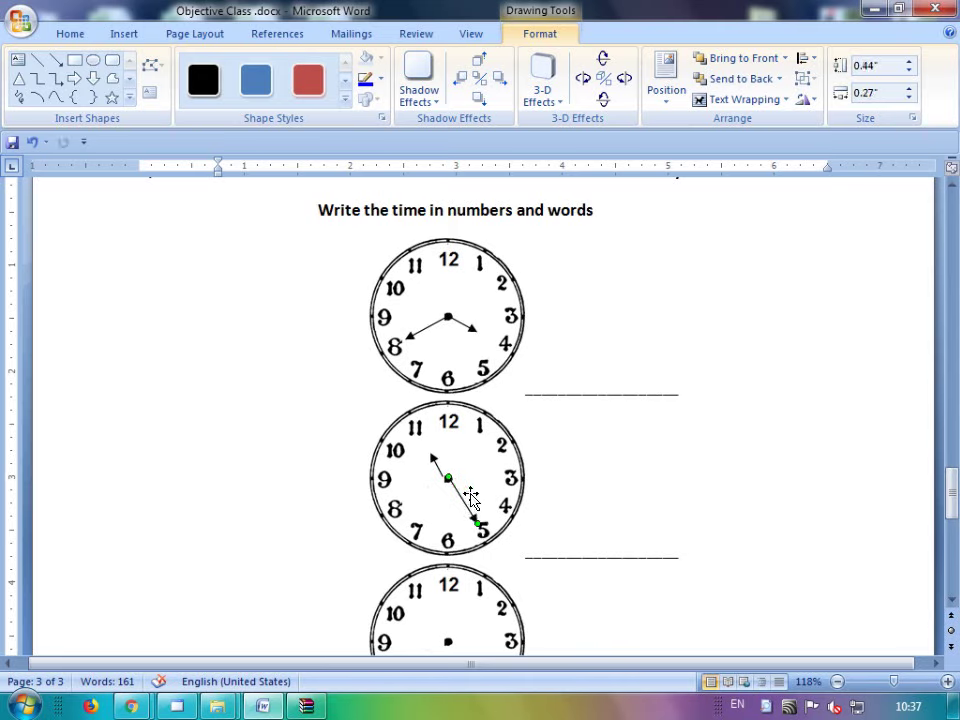
pyautogui.click(548, 522)
pyautogui.scroll(-1, 570, 598)
pyautogui.scroll(-1, 570, 598)
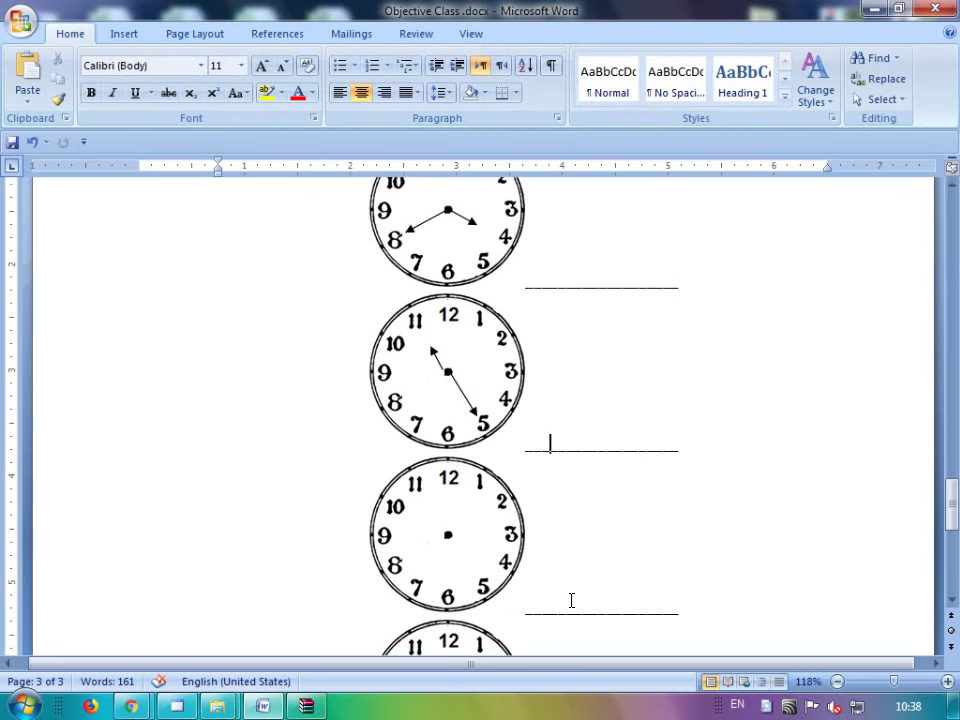
pyautogui.scroll(-1, 571, 600)
# - Draw a short arrow hand from the third clock's centre toward the 4
pyautogui.click(457, 497)
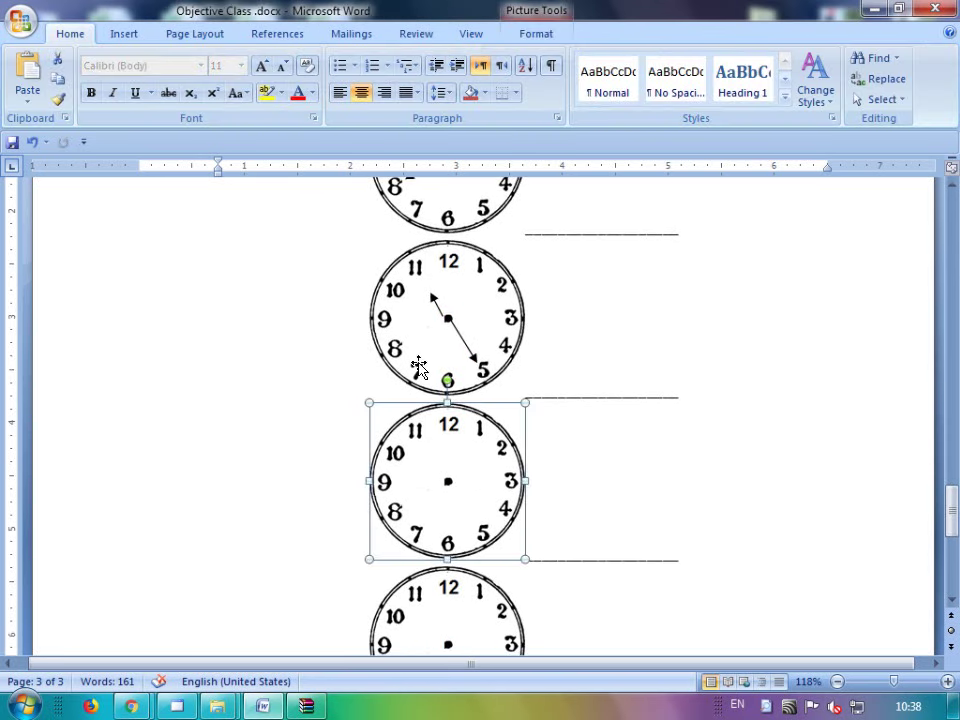
pyautogui.click(123, 35)
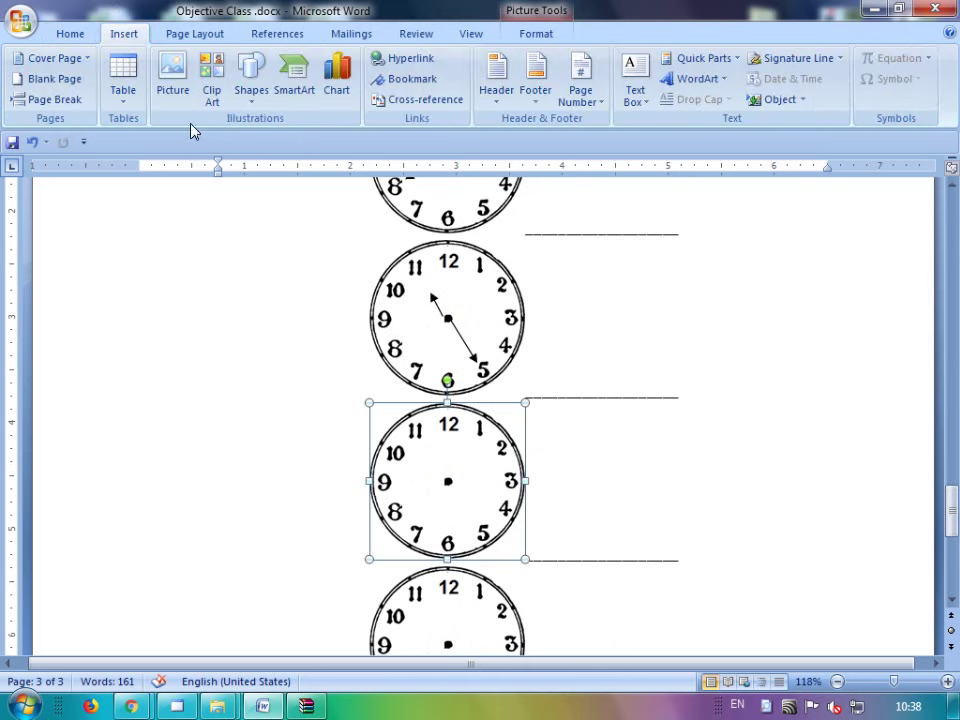
pyautogui.click(253, 95)
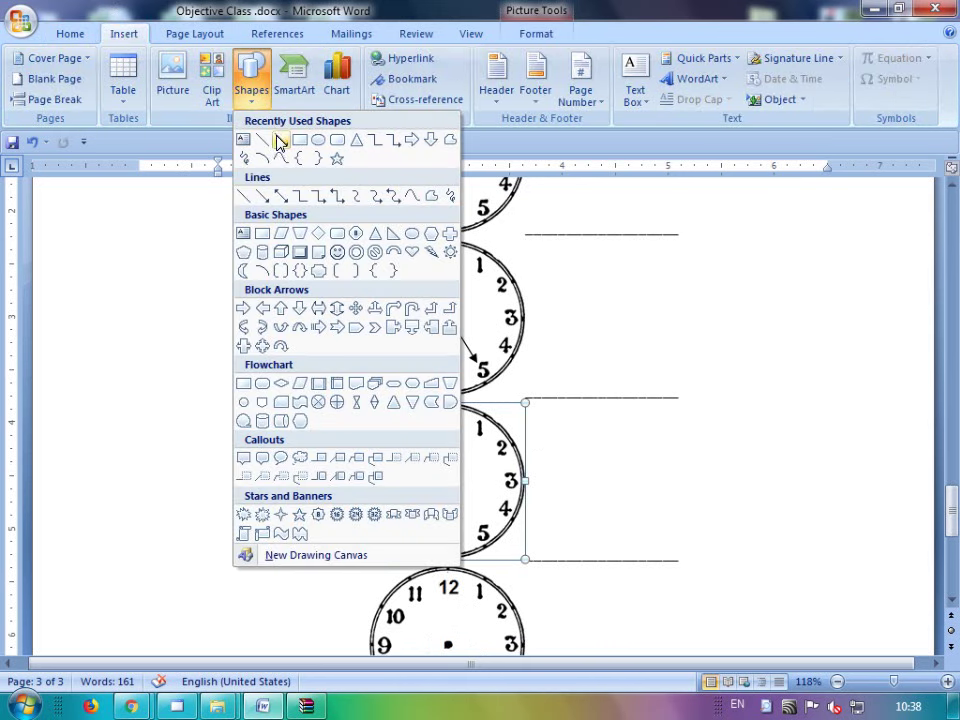
pyautogui.click(280, 142)
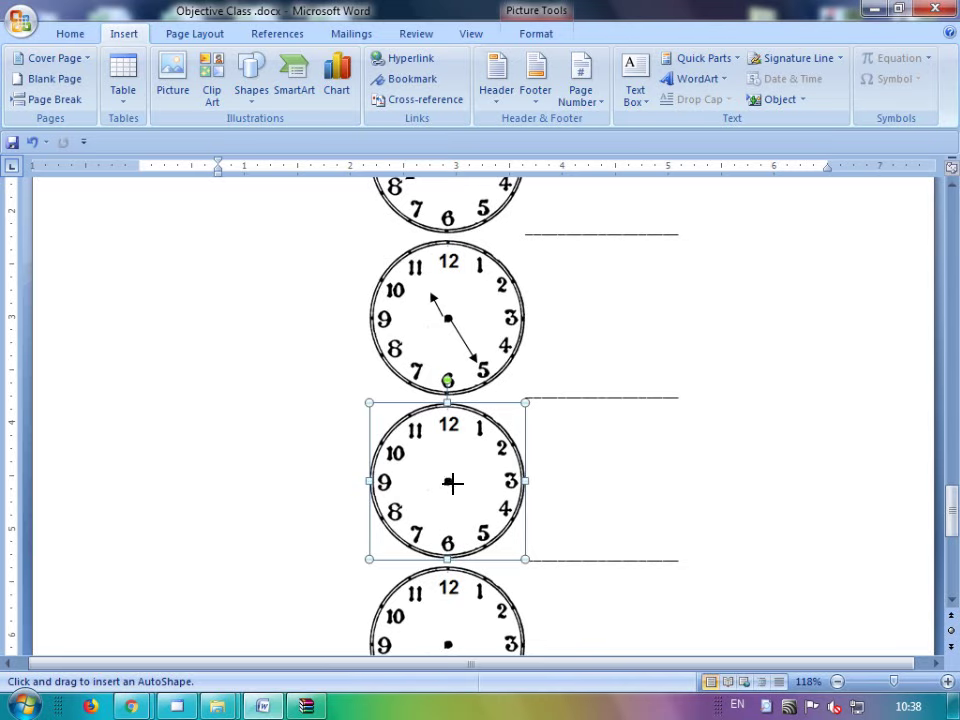
pyautogui.moveTo(449, 482); pyautogui.dragTo(477, 496)
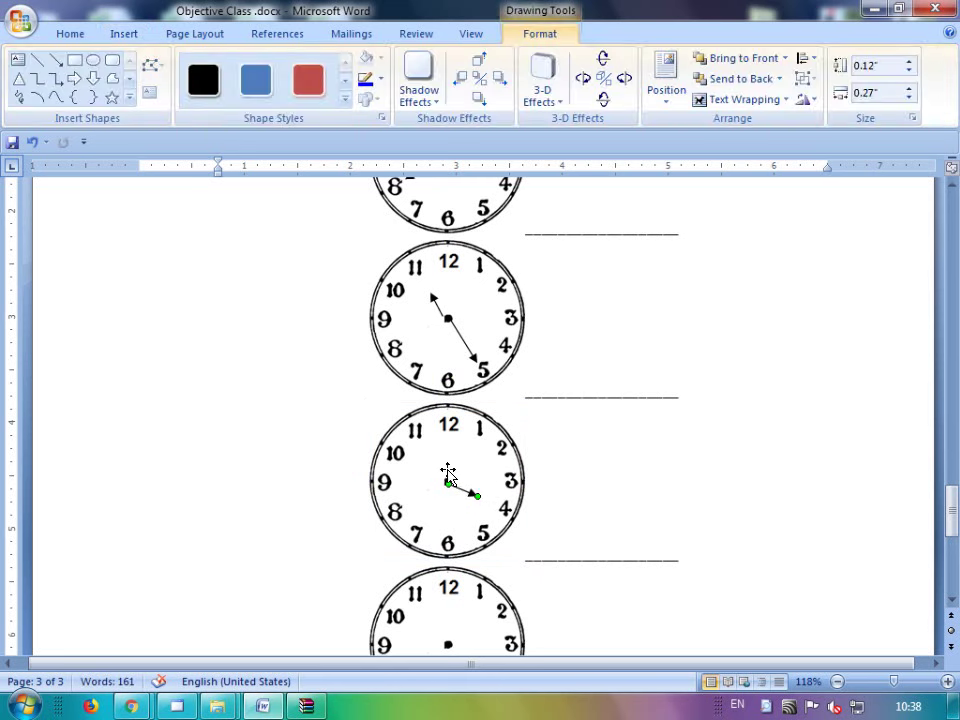
pyautogui.click(621, 540)
# - Duplicate the arrow and reshape the copy into a long hand from the centre to the 11
pyautogui.click(453, 488)
pyautogui.rightClick(453, 488)
pyautogui.click(466, 259)
pyautogui.rightClick(445, 474)
pyautogui.click(485, 265)
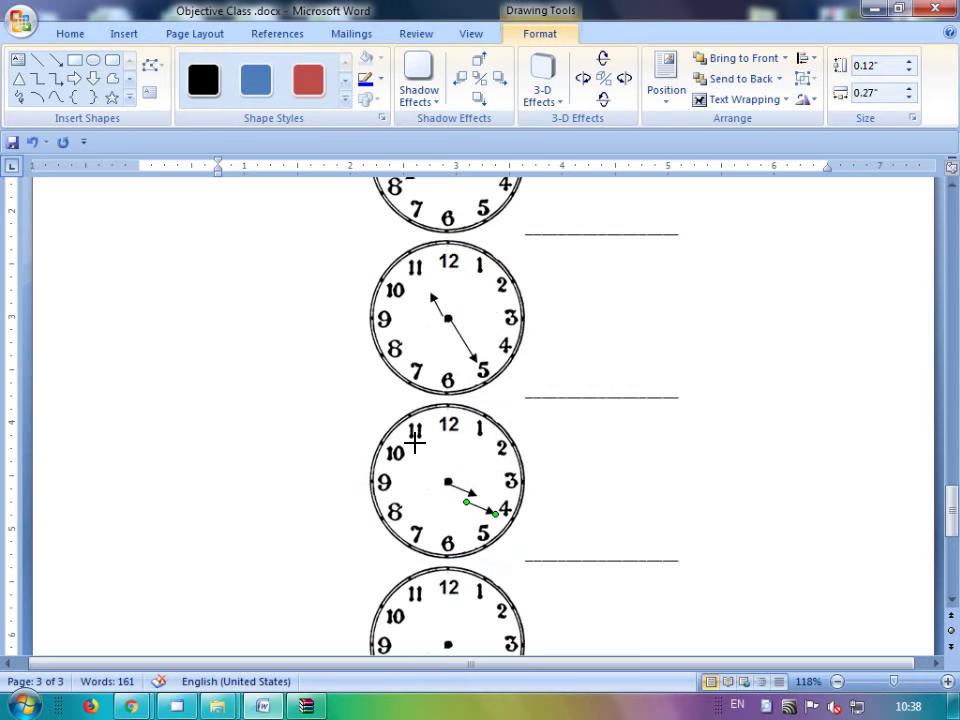
pyautogui.moveTo(495, 511); pyautogui.dragTo(418, 437)
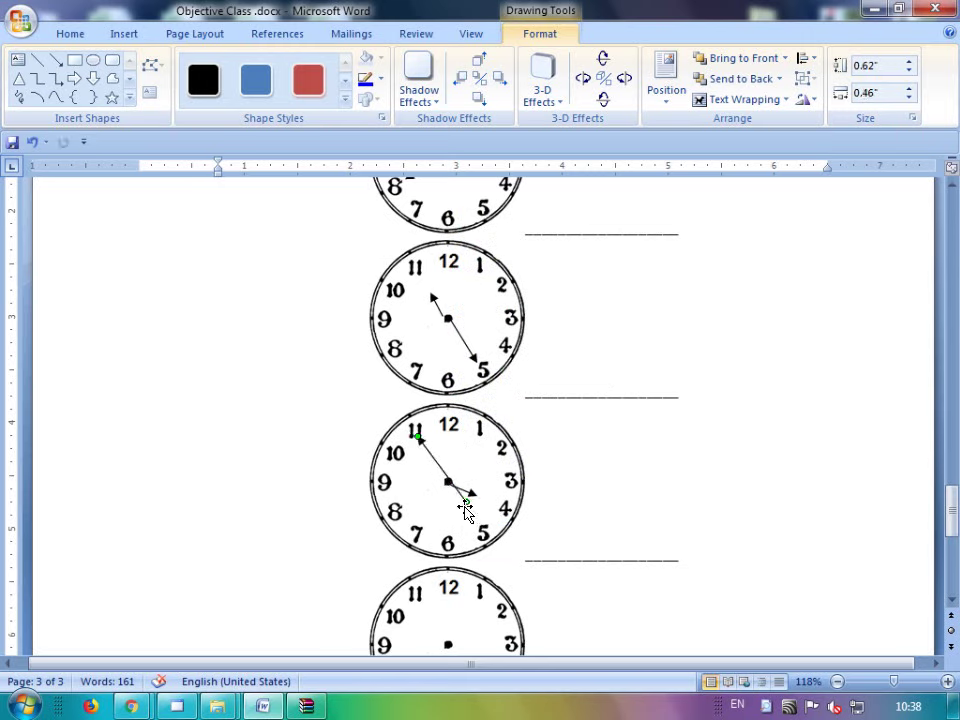
pyautogui.moveTo(466, 501); pyautogui.dragTo(448, 482)
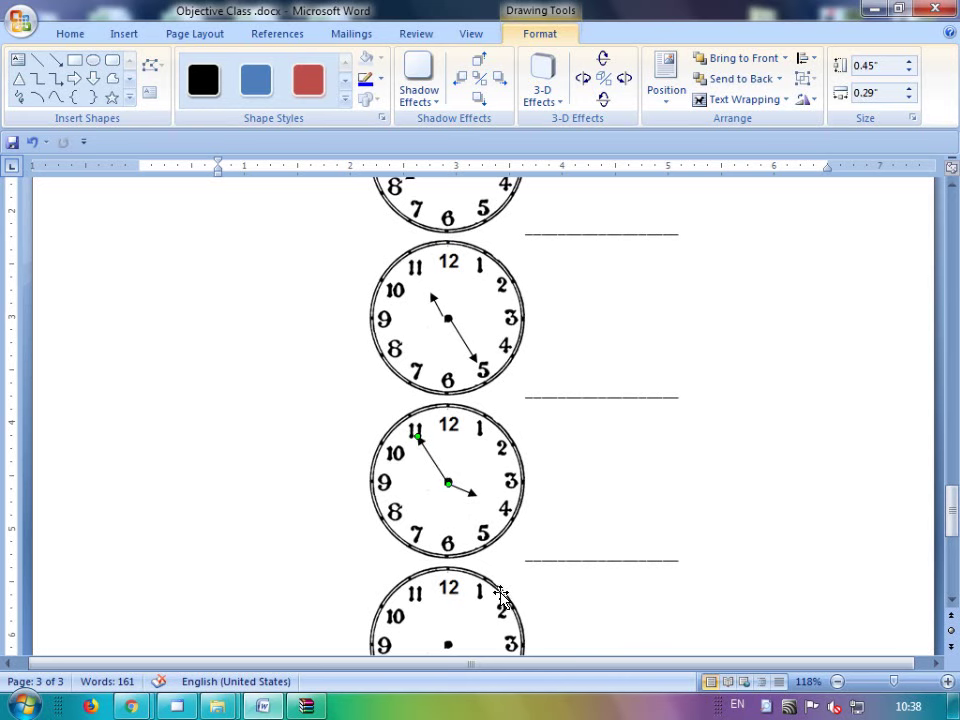
pyautogui.click(533, 544)
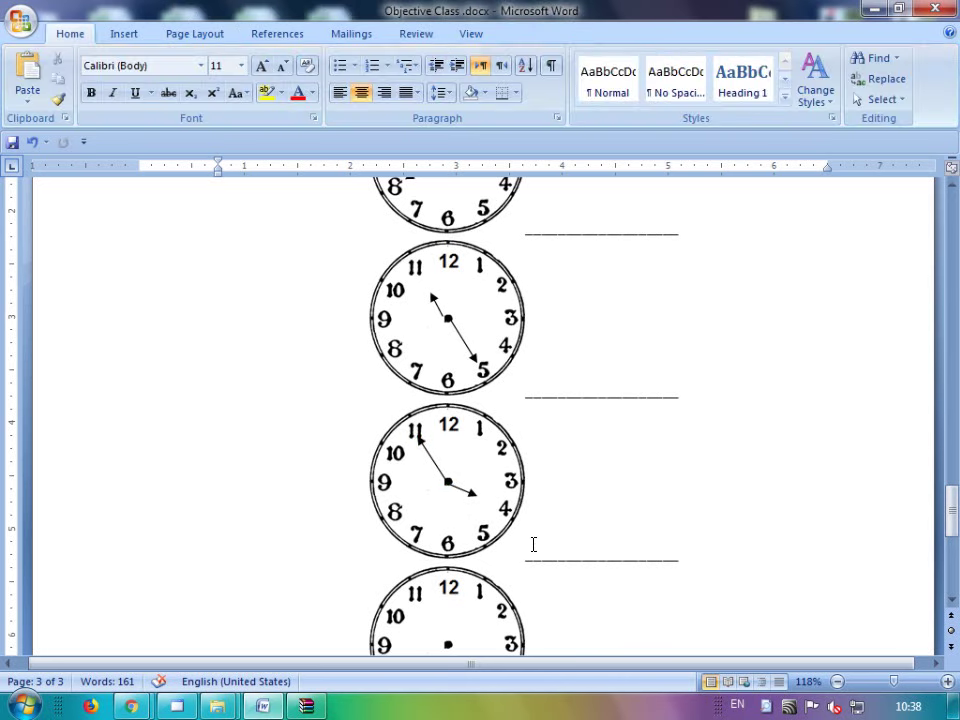
pyautogui.click(20, 20)
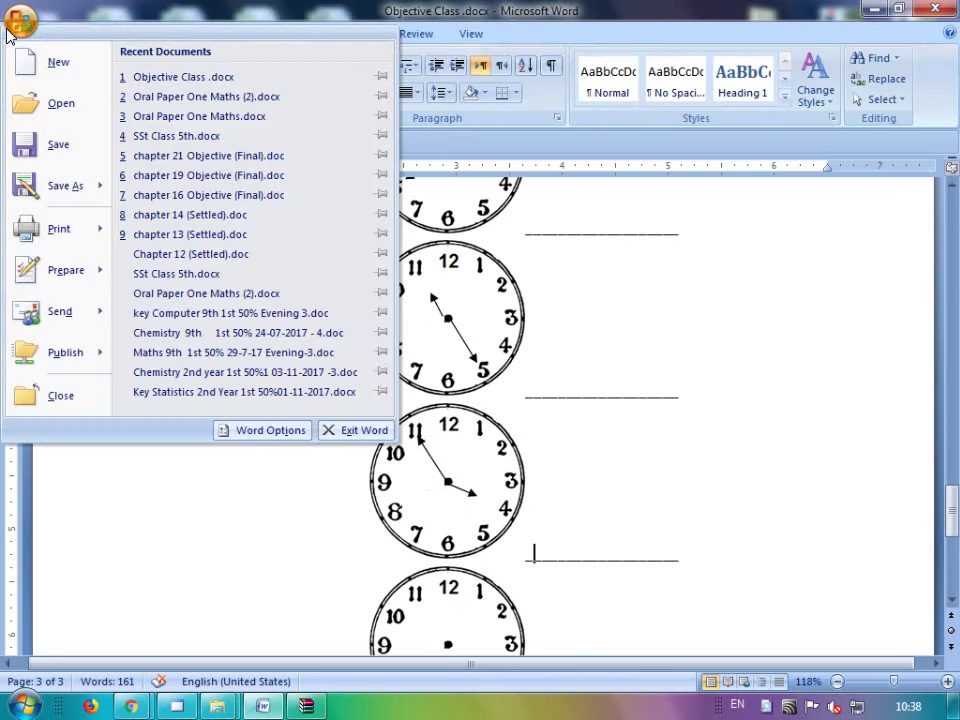
pyautogui.click(43, 150)
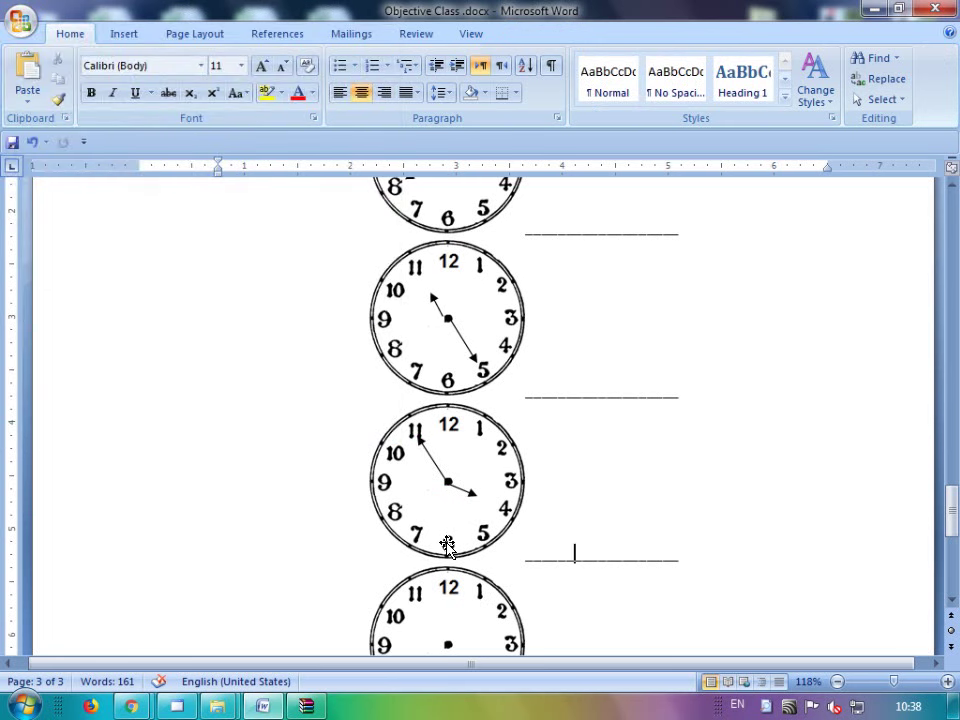
pyautogui.scroll(-3, 446, 540)
pyautogui.click(120, 34)
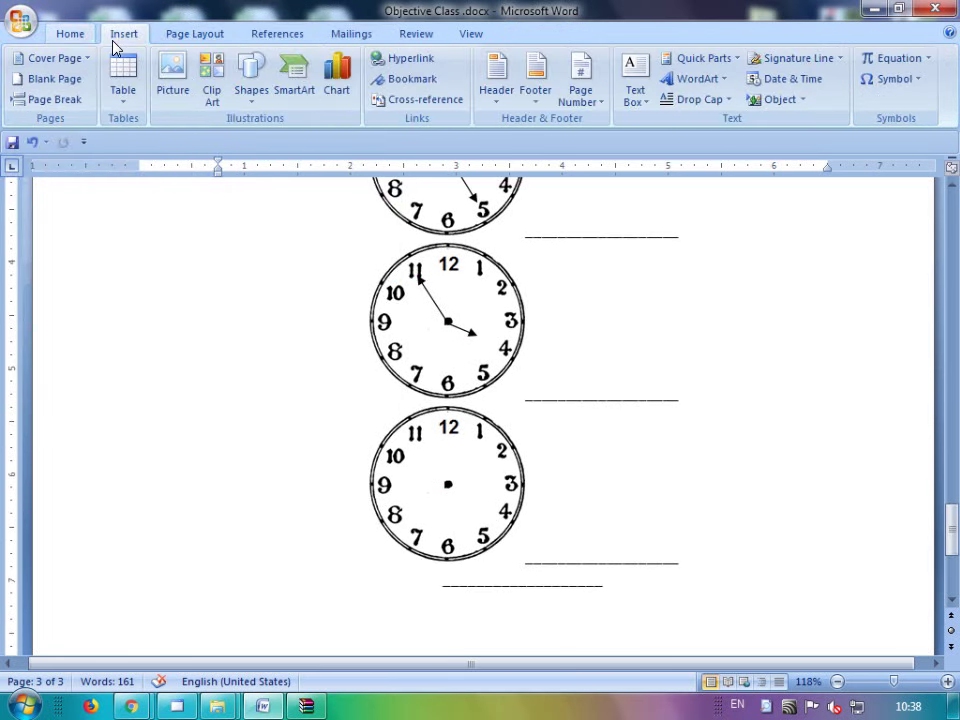
pyautogui.click(250, 110)
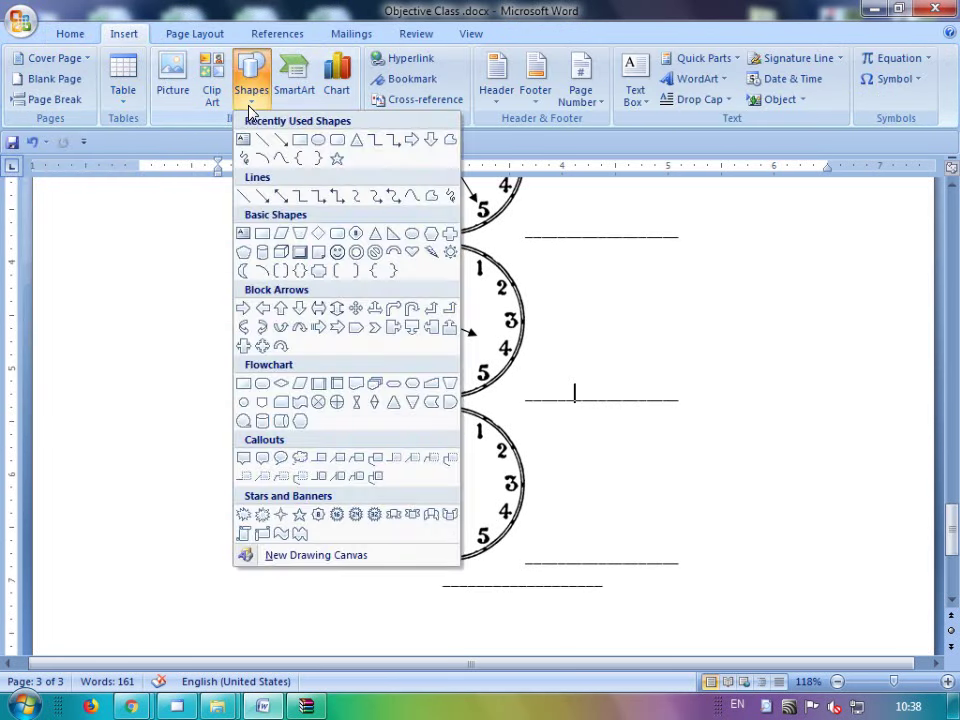
pyautogui.click(646, 474)
pyautogui.click(467, 493)
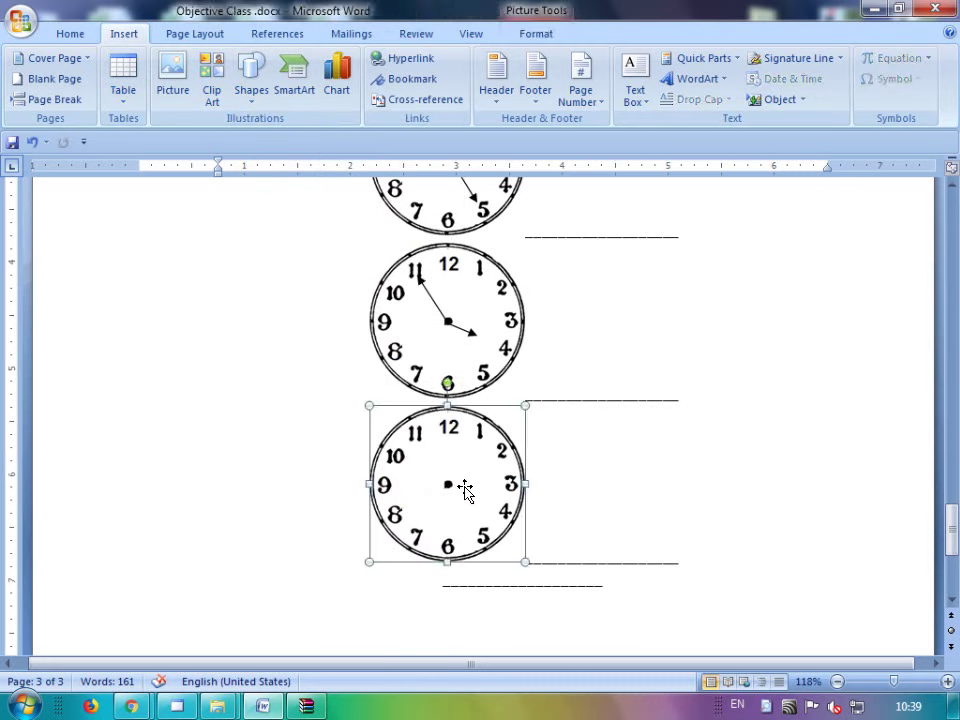
pyautogui.rightClick(468, 493)
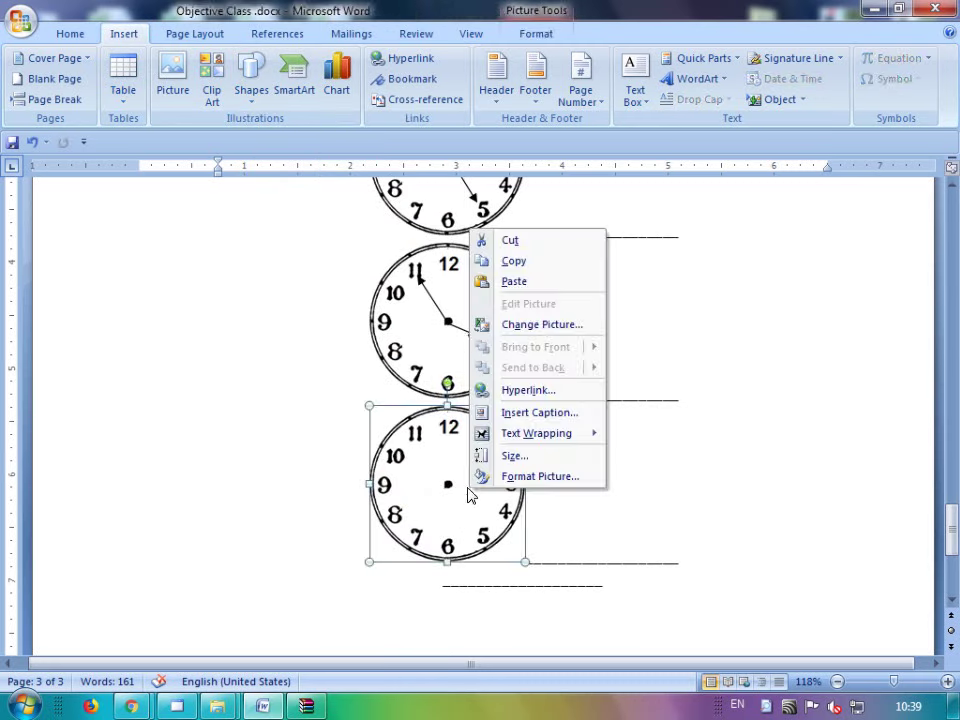
pyautogui.click(512, 261)
pyautogui.click(437, 597)
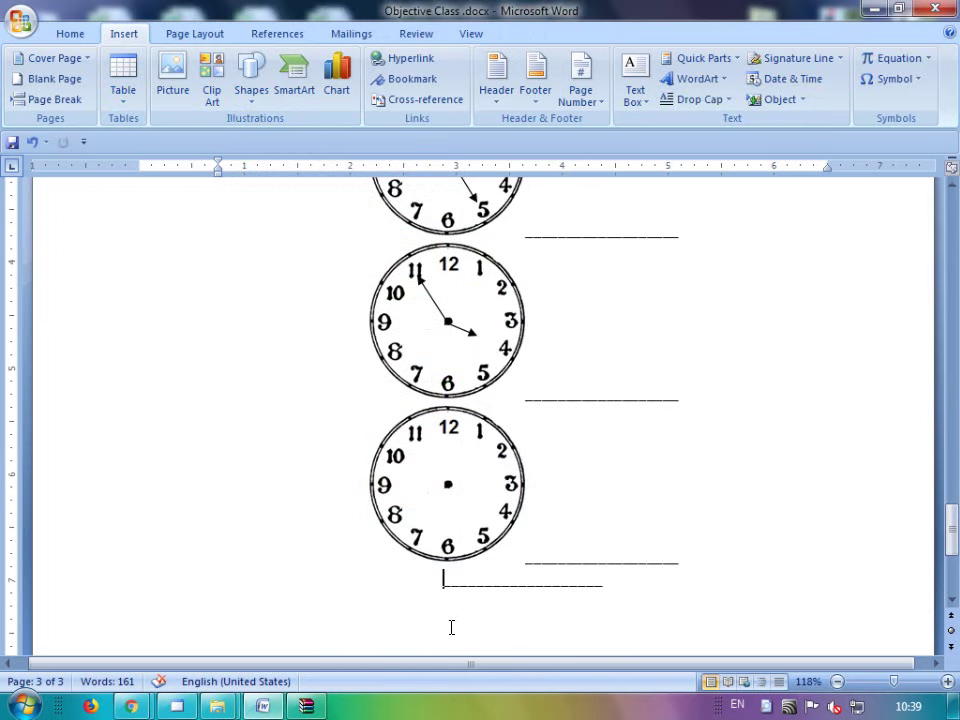
pyautogui.hotkey('ctrl', 'v')
pyautogui.scroll(-4, 452, 626)
pyautogui.scroll(5, 452, 626)
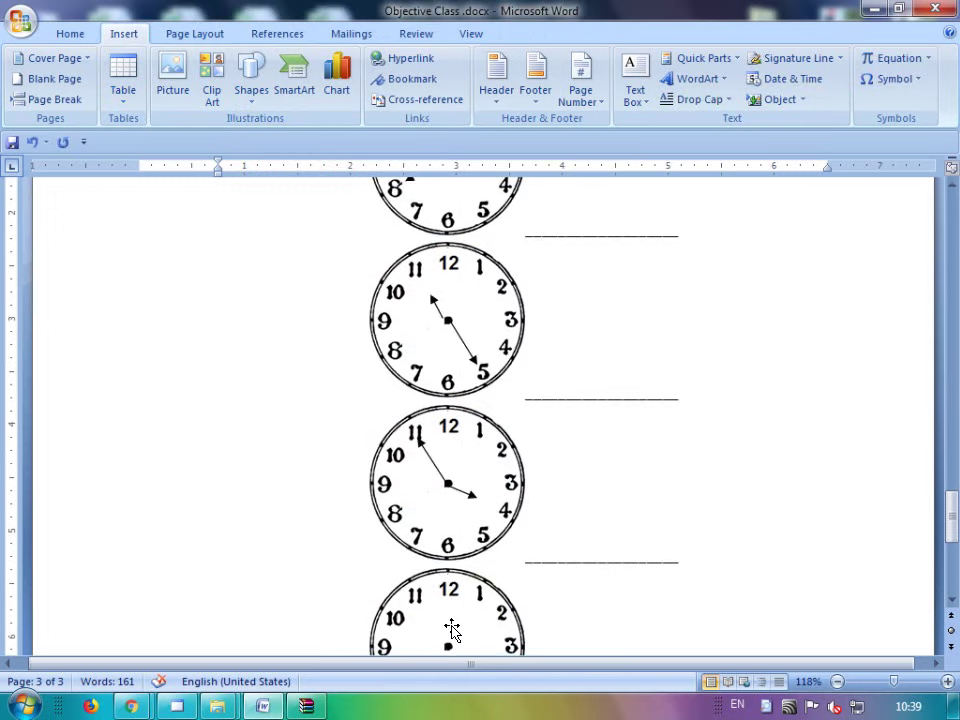
pyautogui.scroll(2, 452, 628)
pyautogui.scroll(3, 452, 628)
pyautogui.scroll(-4, 452, 628)
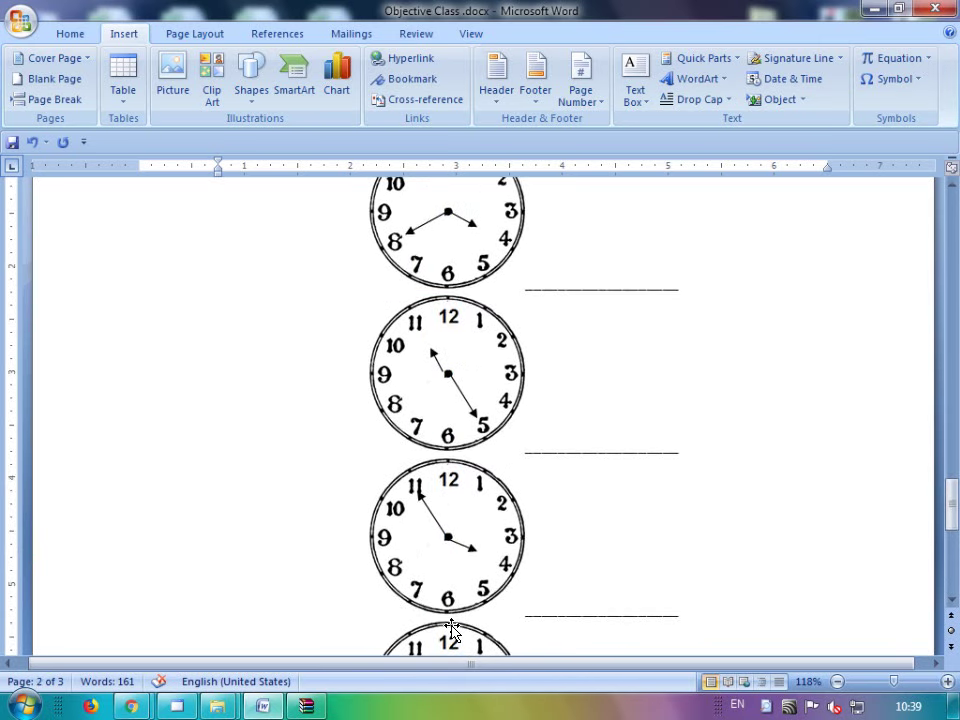
pyautogui.scroll(-3, 452, 630)
pyautogui.scroll(-3, 452, 630)
pyautogui.scroll(1, 453, 626)
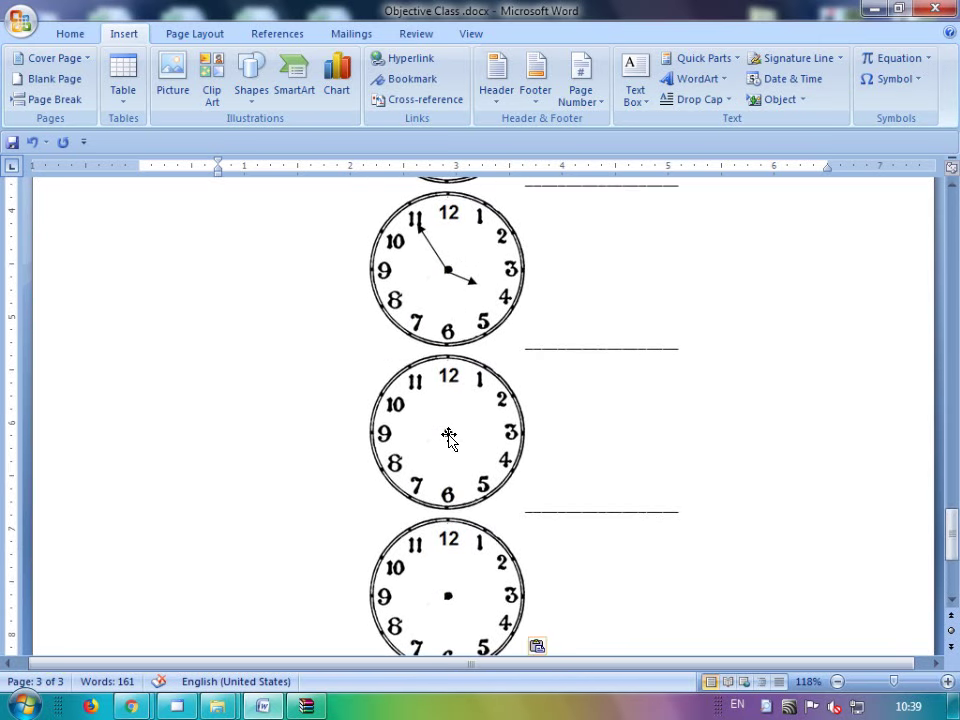
pyautogui.moveTo(449, 437); pyautogui.dragTo(450, 437)
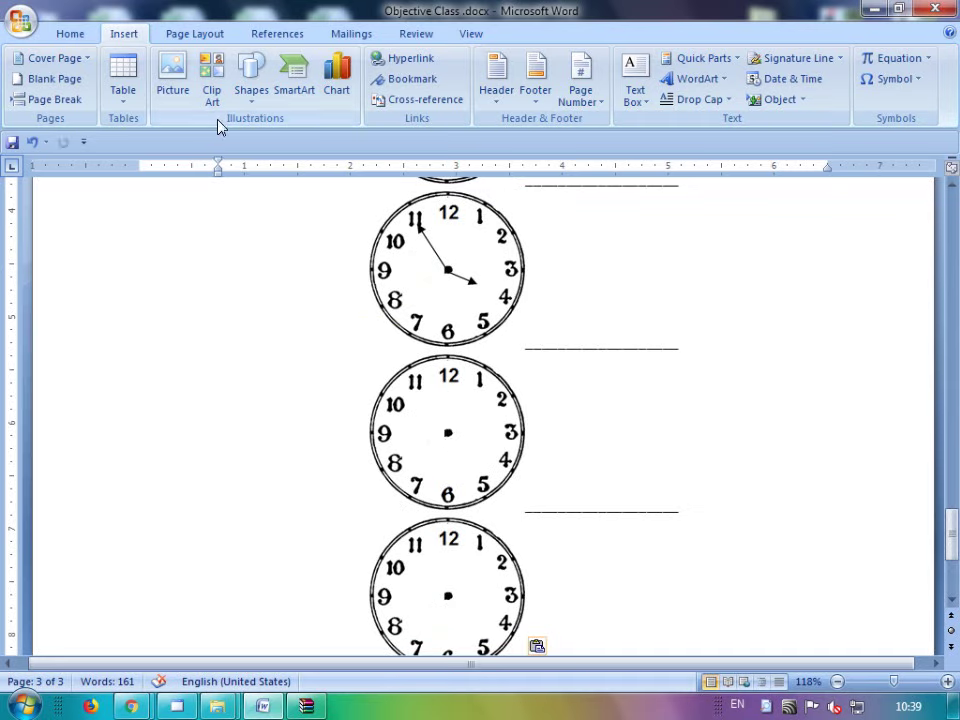
# - Draw a short arrow hand from the middle clock's centre toward the 4
pyautogui.click(253, 92)
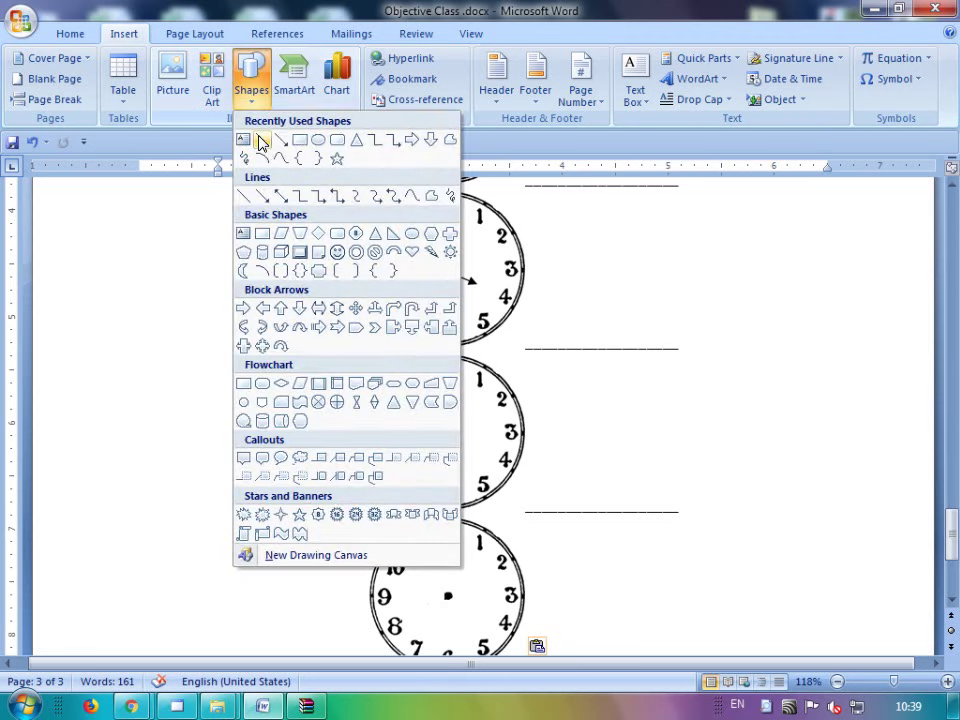
pyautogui.click(281, 141)
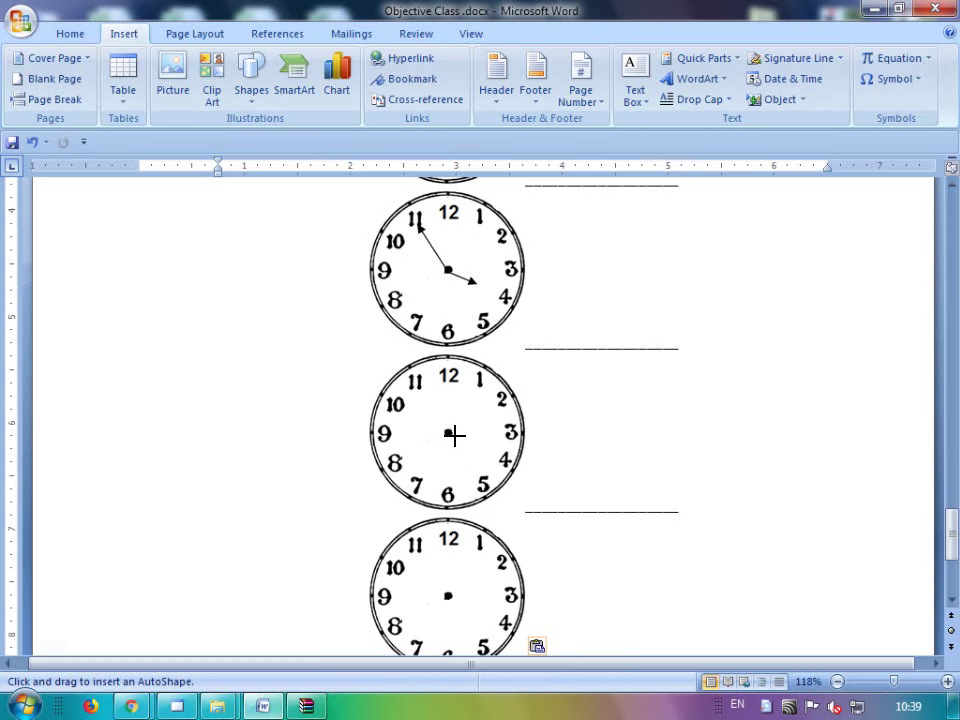
pyautogui.moveTo(454, 434); pyautogui.dragTo(478, 450)
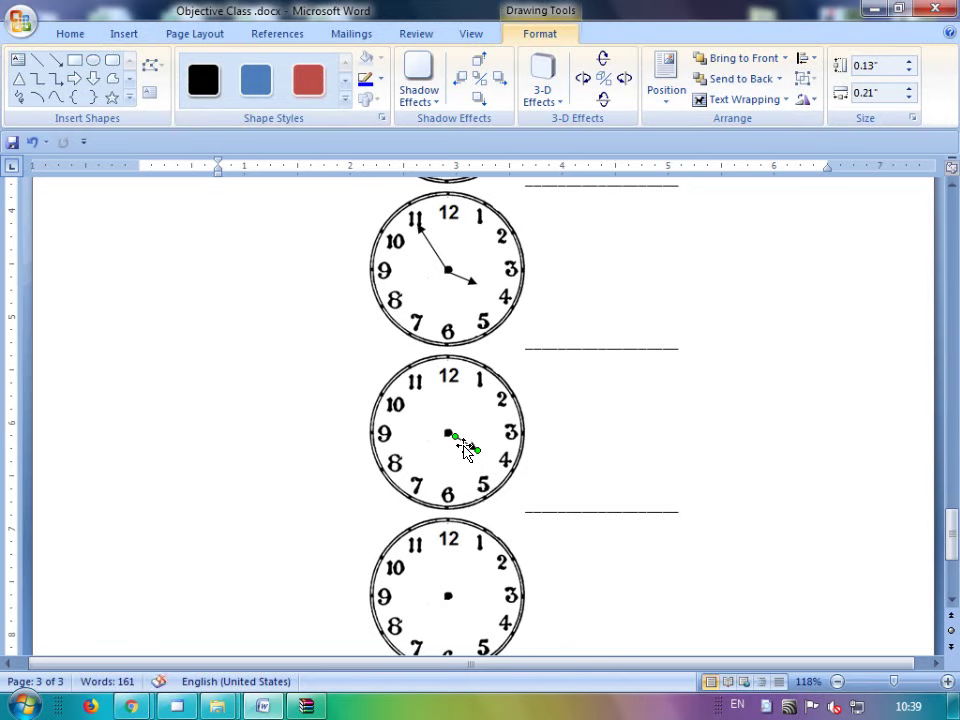
# - Duplicate the arrow and reshape the copy into a longer hand from the centre to the 7
pyautogui.rightClick(463, 441)
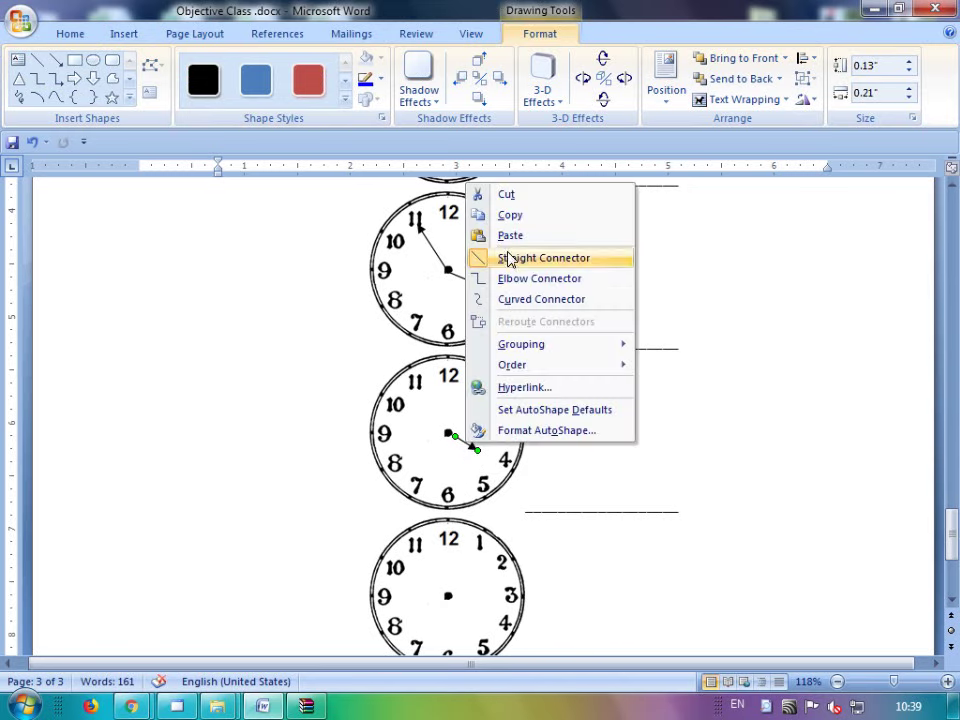
pyautogui.click(512, 215)
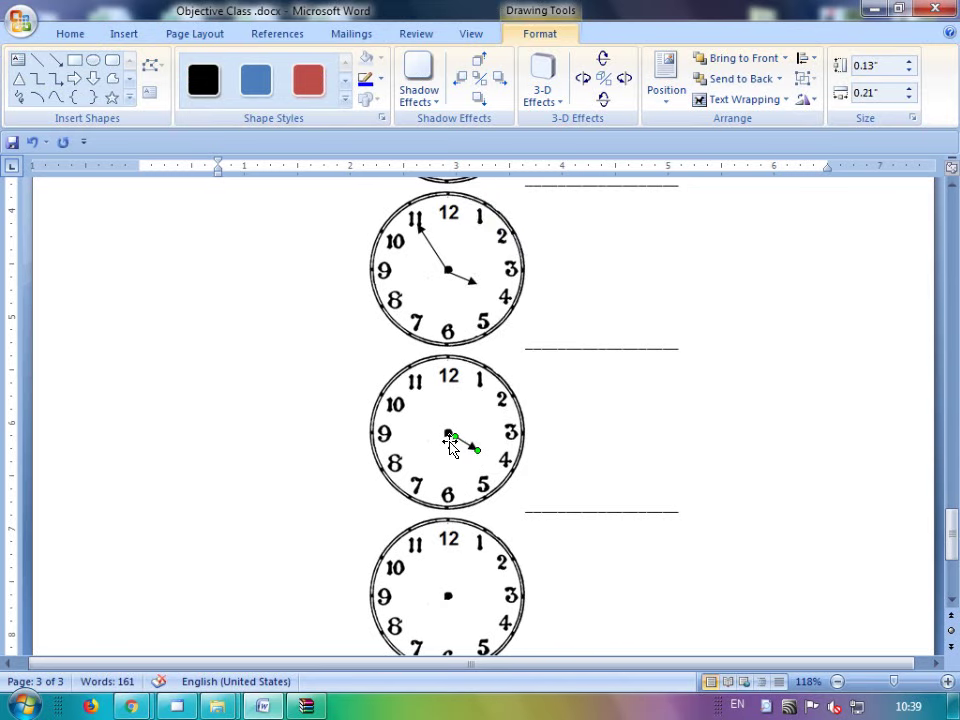
pyautogui.click(424, 447)
pyautogui.rightClick(424, 447)
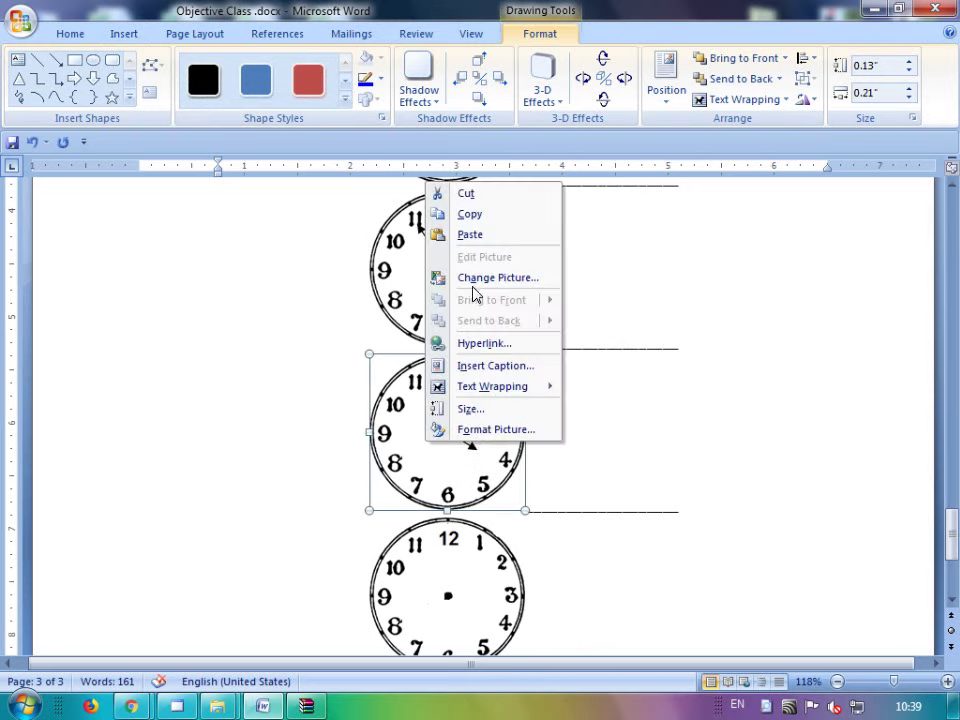
pyautogui.click(474, 236)
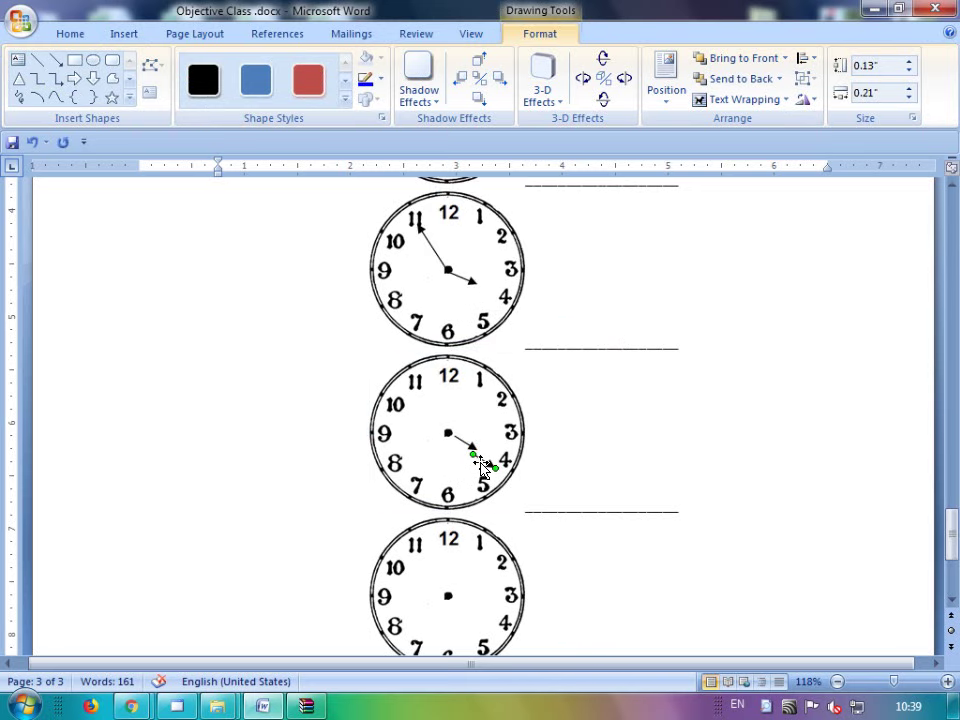
pyautogui.moveTo(476, 462)
pyautogui.mouseDown()
pyautogui.moveTo(496, 474)
pyautogui.moveTo(416, 480)
pyautogui.mouseUp()
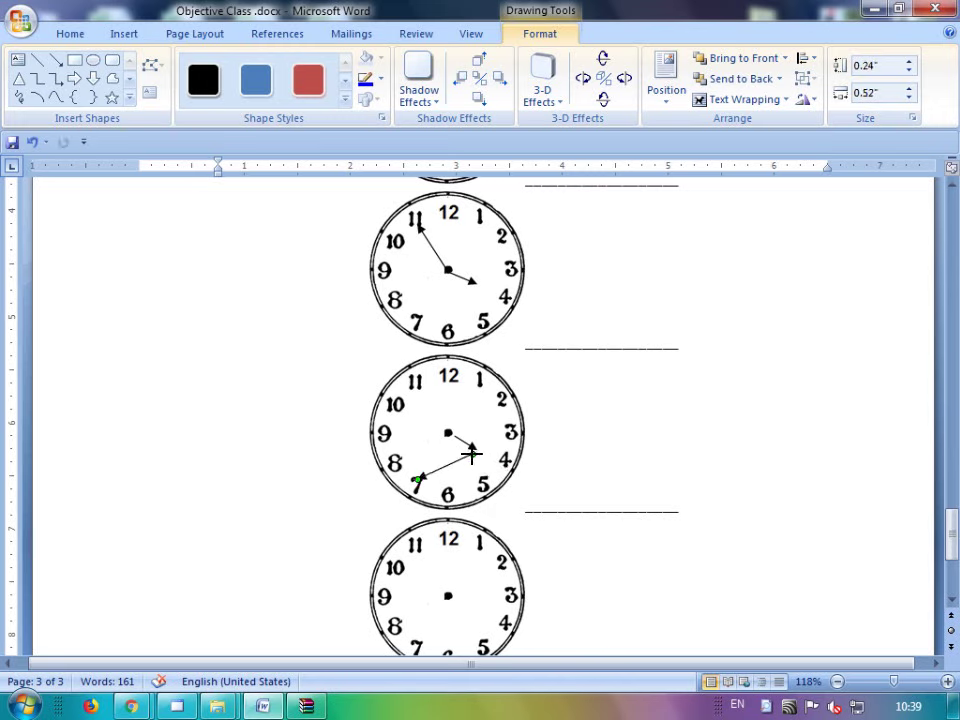
pyautogui.moveTo(471, 454); pyautogui.dragTo(448, 433)
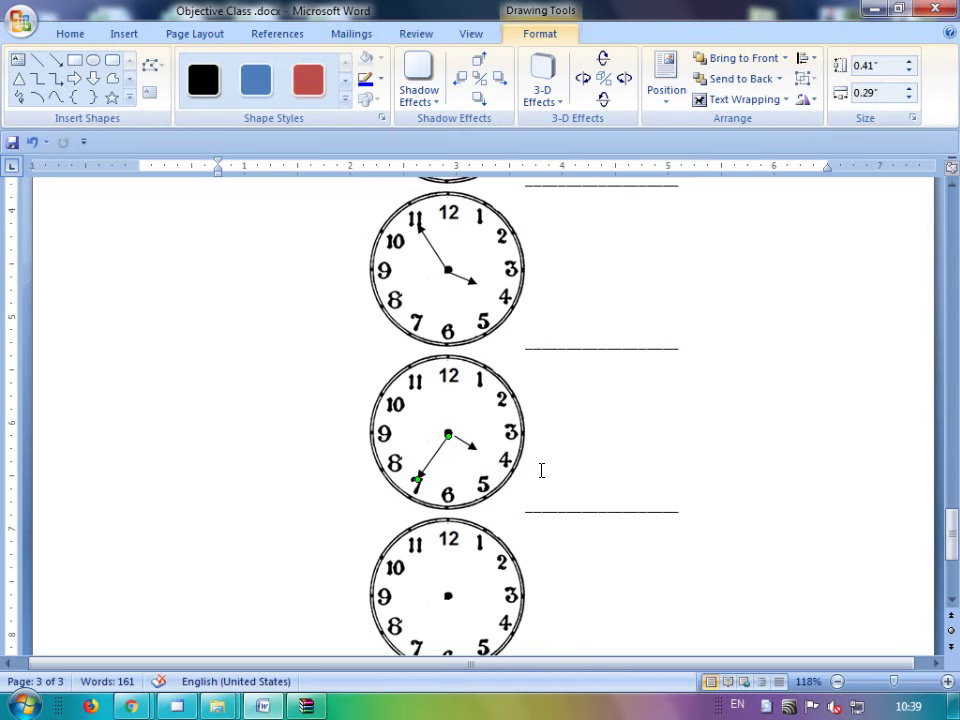
pyautogui.click(541, 470)
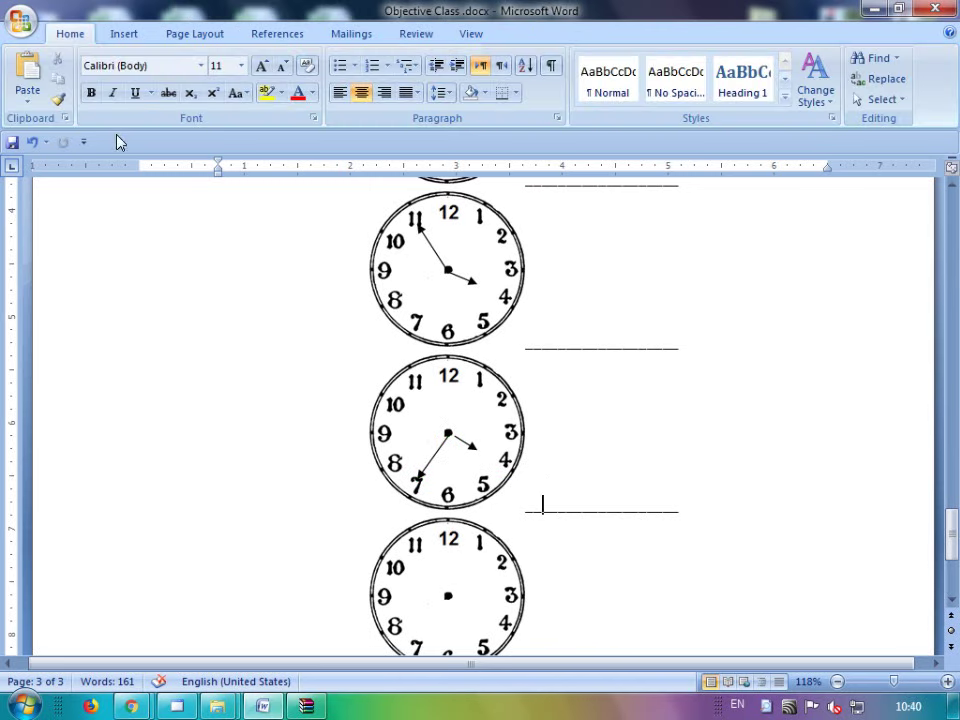
# - Save the worksheet from the Office button menu
pyautogui.click(22, 20)
pyautogui.click(66, 159)
pyautogui.scroll(-1, 553, 515)
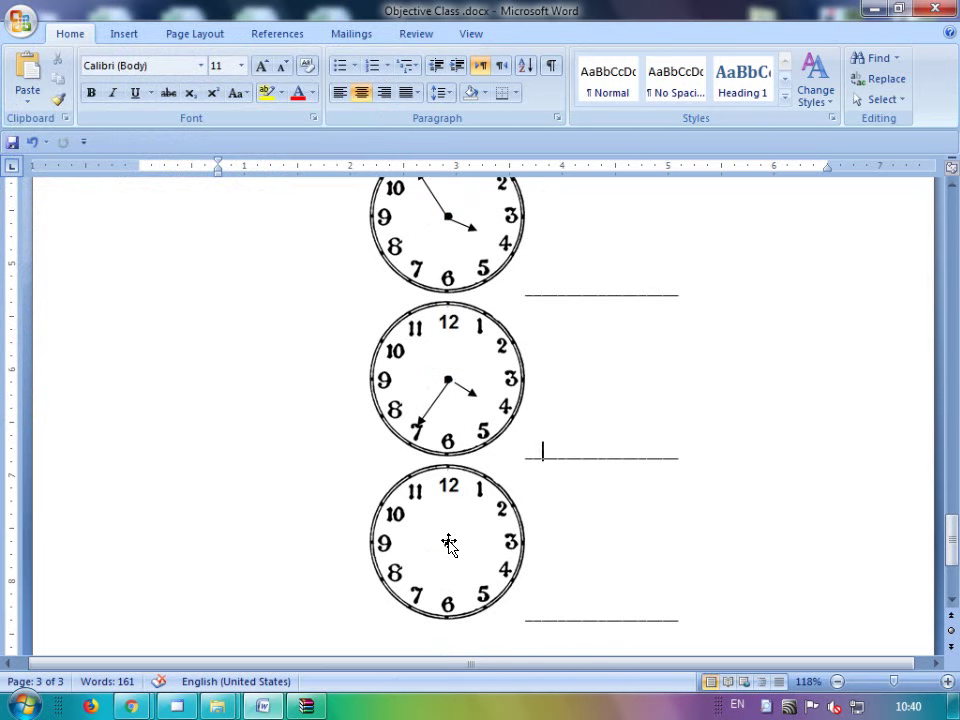
# - Draw a short arrow hand from the bottom clock's centre toward the 2
pyautogui.click(120, 34)
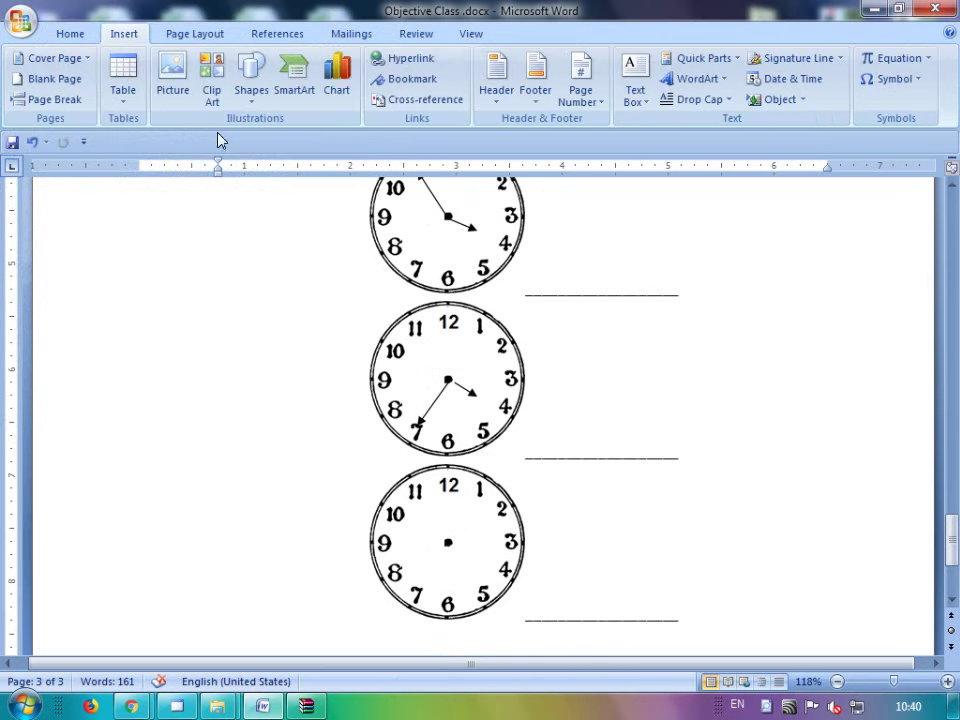
pyautogui.click(251, 88)
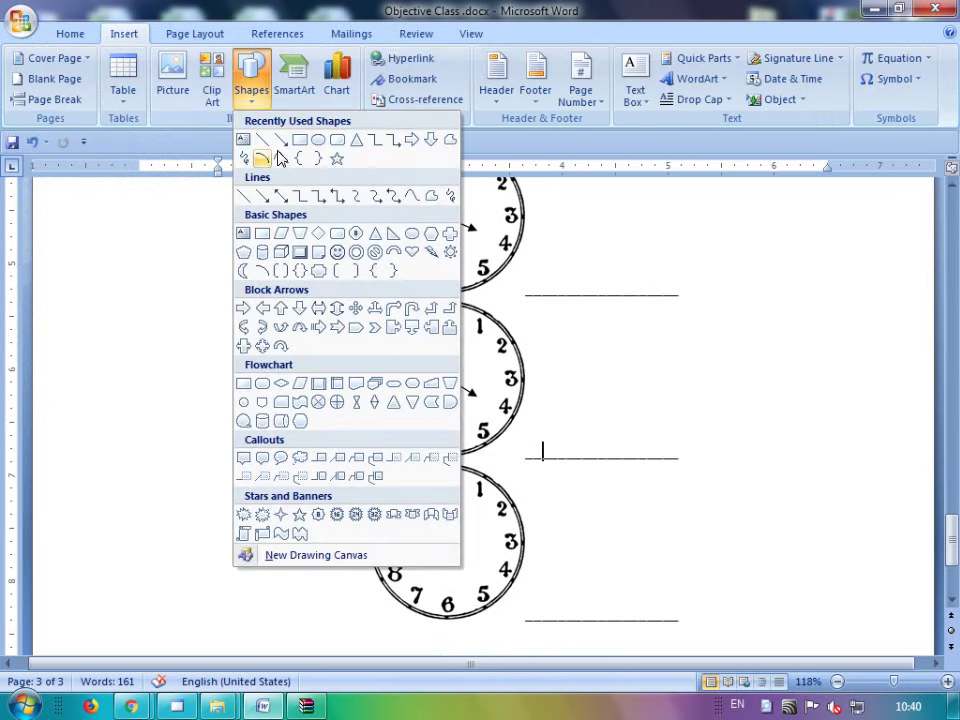
pyautogui.click(281, 141)
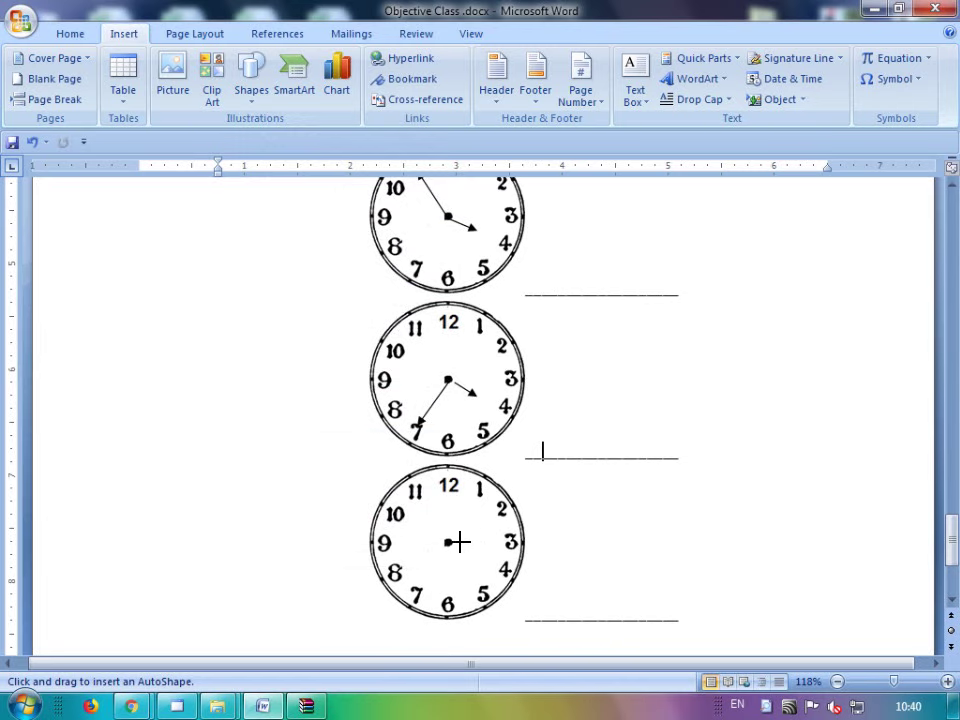
pyautogui.moveTo(450, 541); pyautogui.dragTo(475, 520)
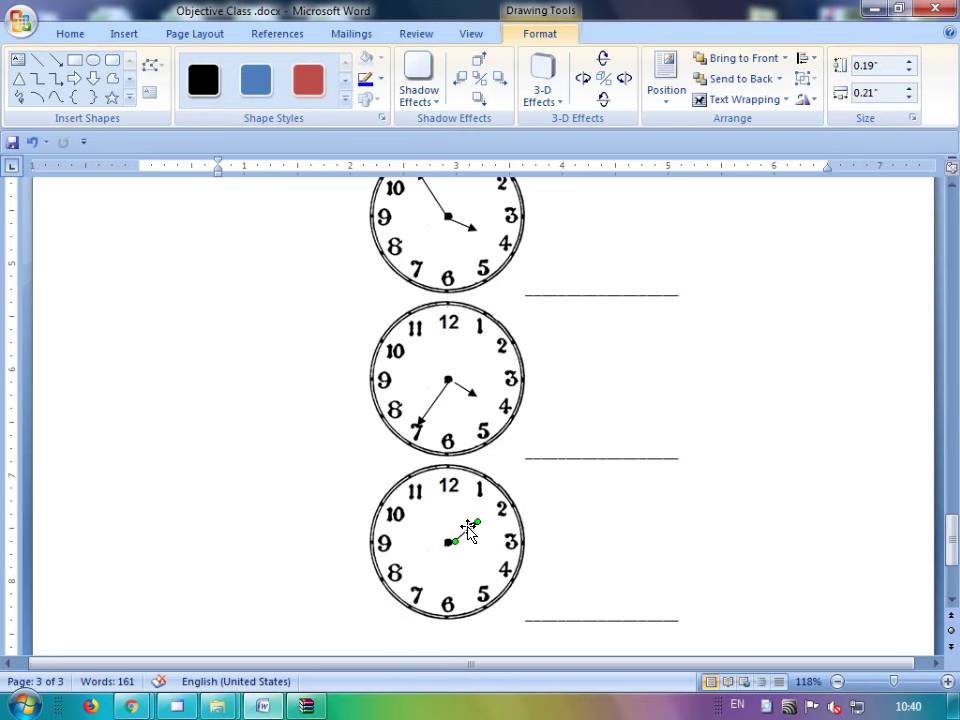
# - Duplicate the arrow and reshape the copy into a long hand from the centre to the 8
pyautogui.rightClick(466, 527)
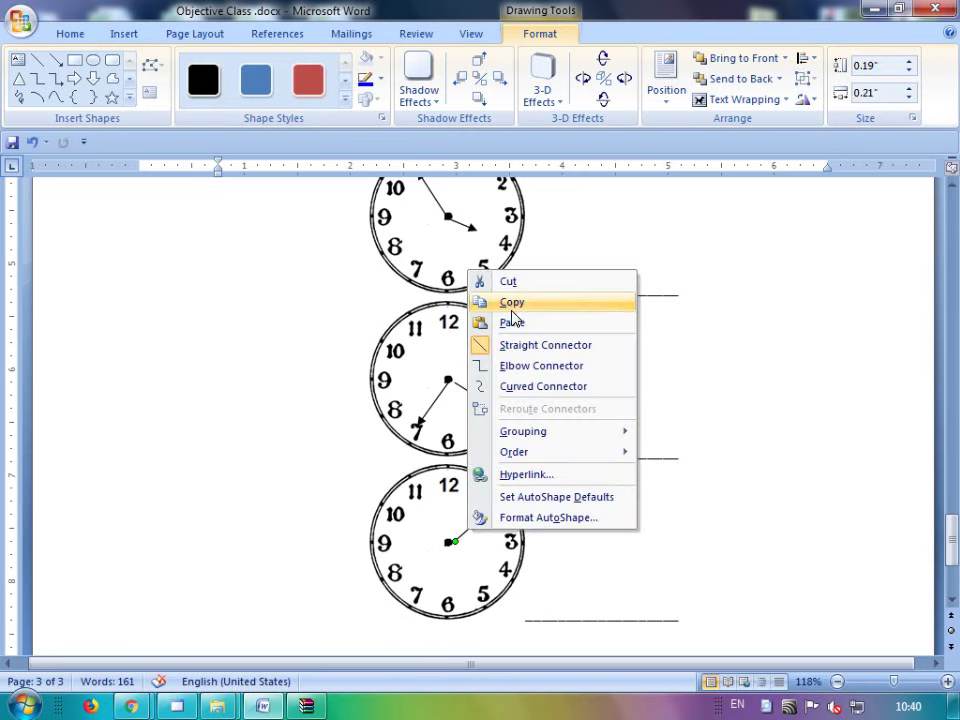
pyautogui.click(505, 302)
pyautogui.rightClick(413, 541)
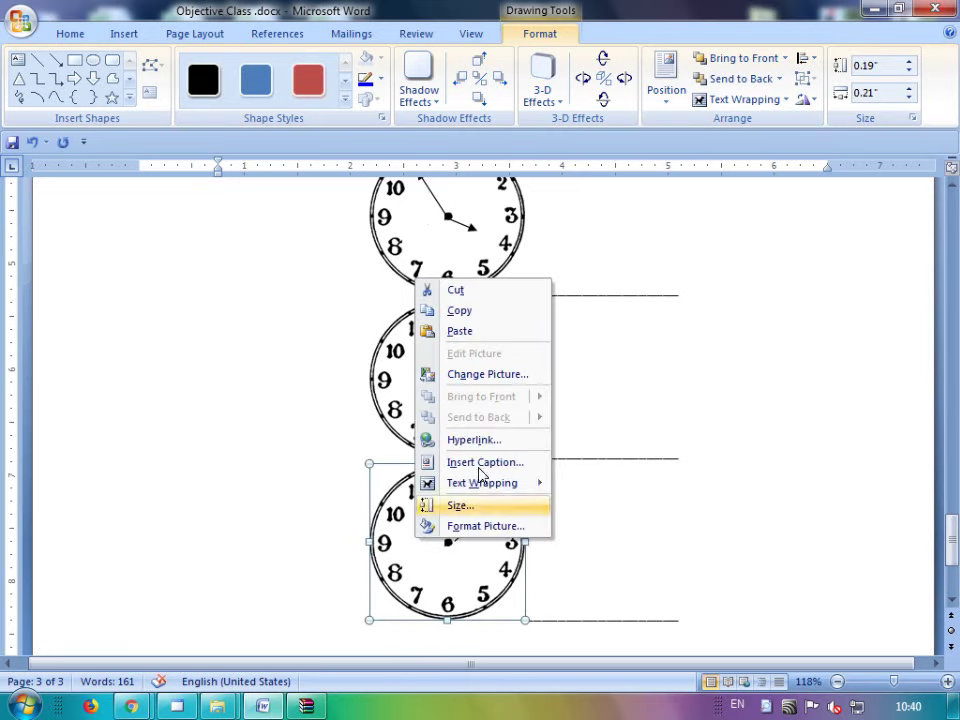
pyautogui.click(512, 332)
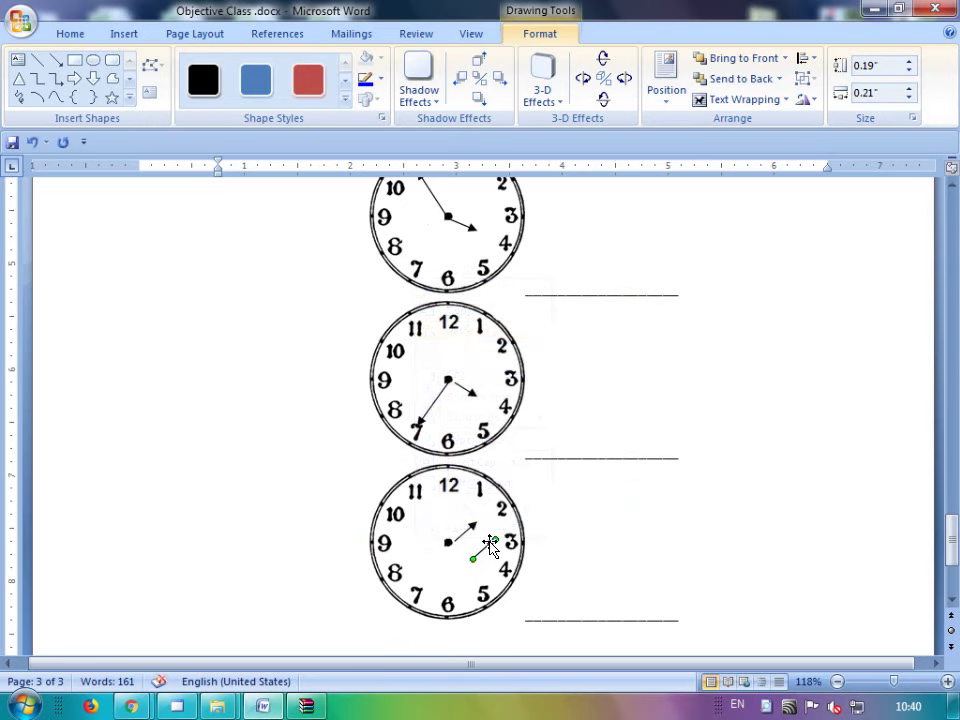
pyautogui.moveTo(492, 538); pyautogui.dragTo(510, 568)
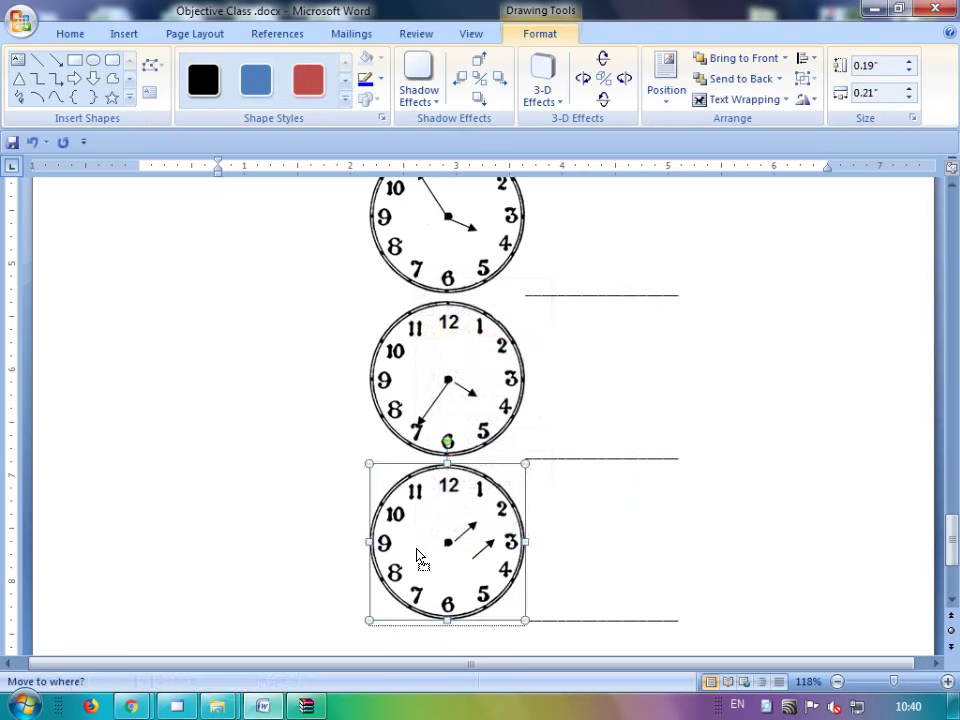
pyautogui.click(493, 541)
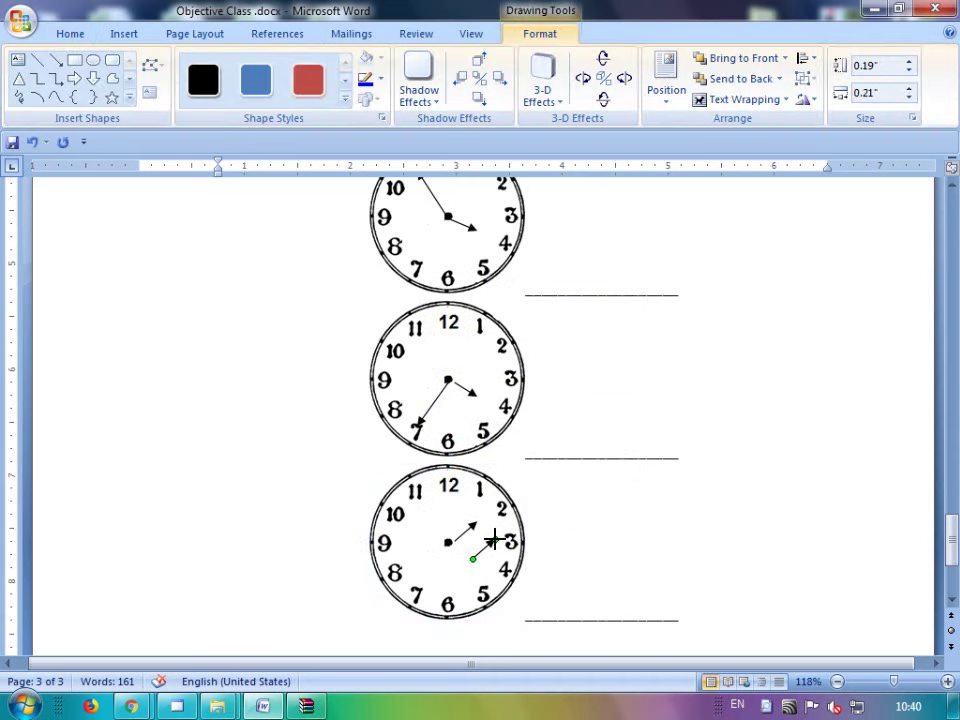
pyautogui.moveTo(449, 541); pyautogui.dragTo(408, 571)
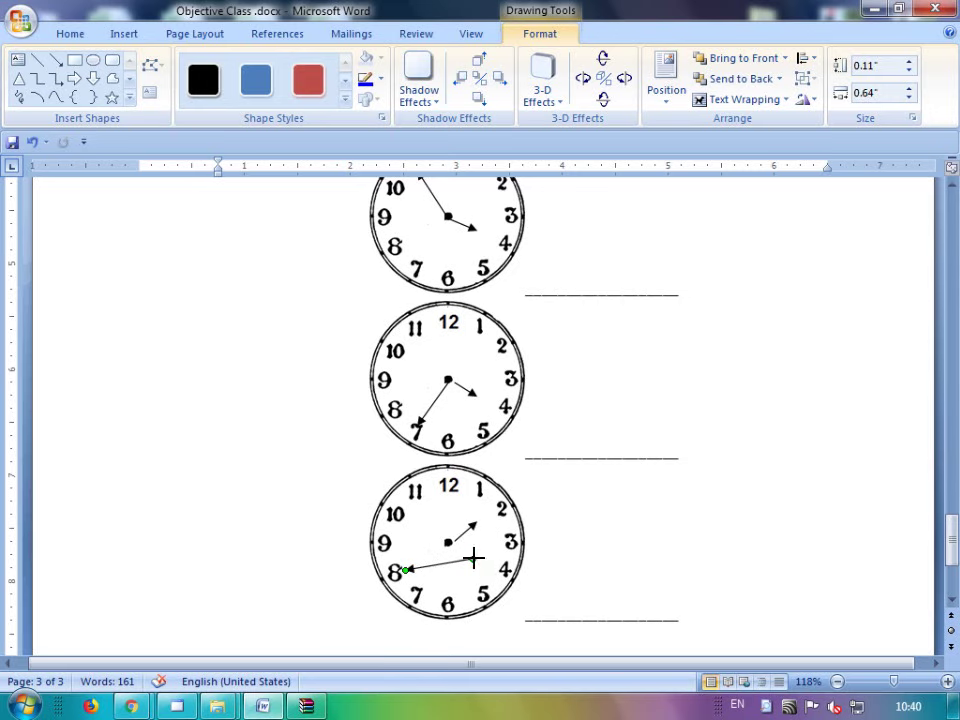
pyautogui.moveTo(472, 558); pyautogui.dragTo(445, 543)
pyautogui.moveTo(447, 543); pyautogui.dragTo(448, 542)
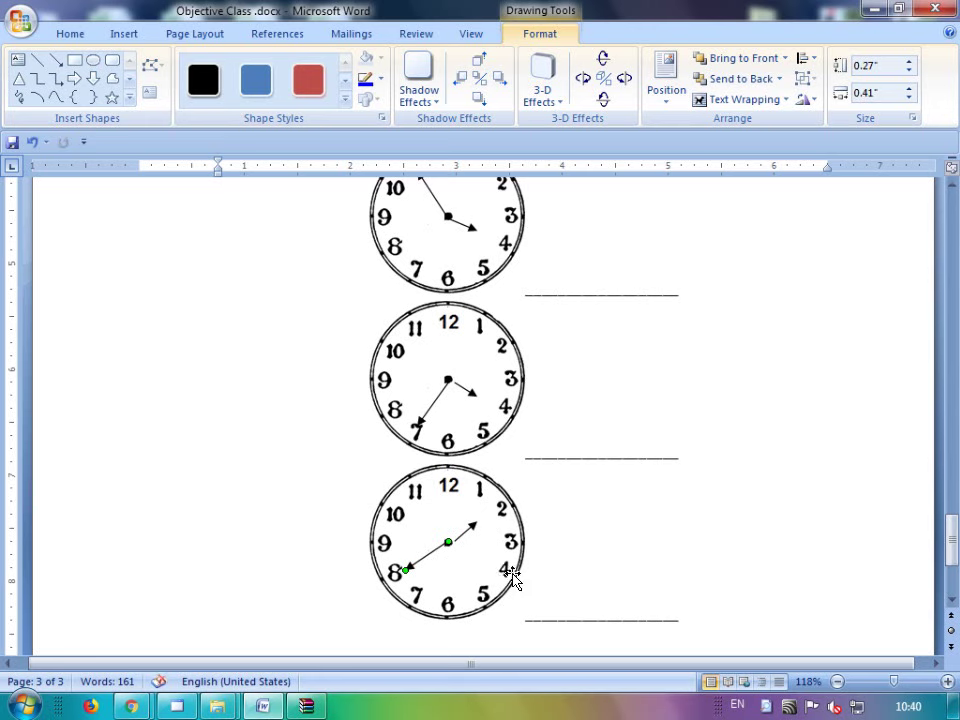
pyautogui.click(583, 572)
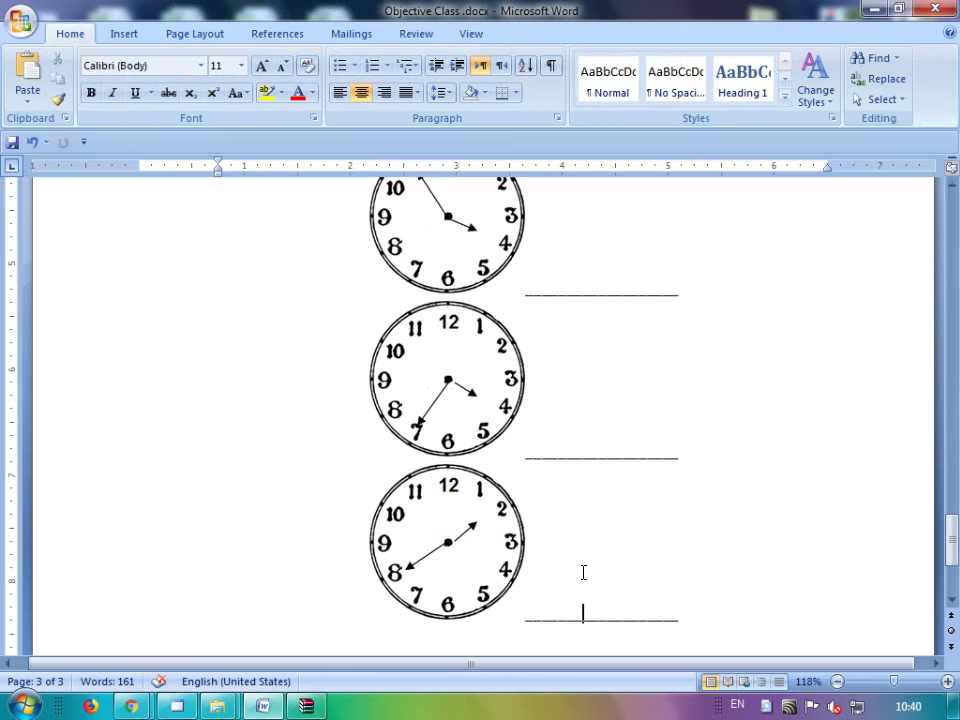
# - Save the finished worksheet with Ctrl+S and review the clocks
pyautogui.hotkey('ctrl', 's')
pyautogui.scroll(-2, 583, 572)
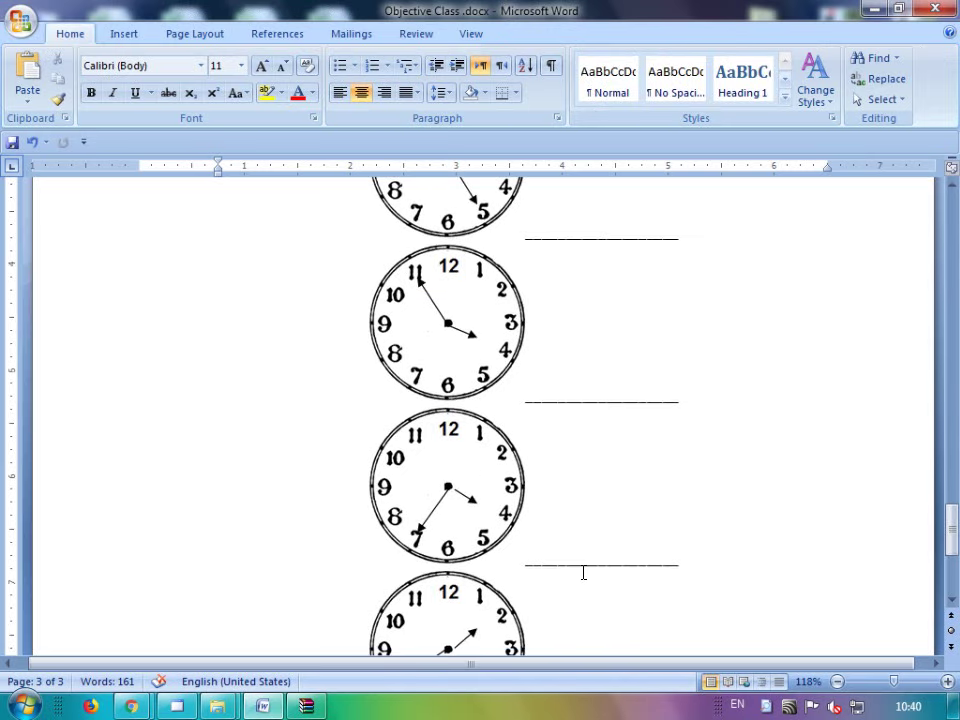
pyautogui.scroll(10, 583, 572)
pyautogui.scroll(5, 583, 572)
pyautogui.scroll(-9, 583, 572)
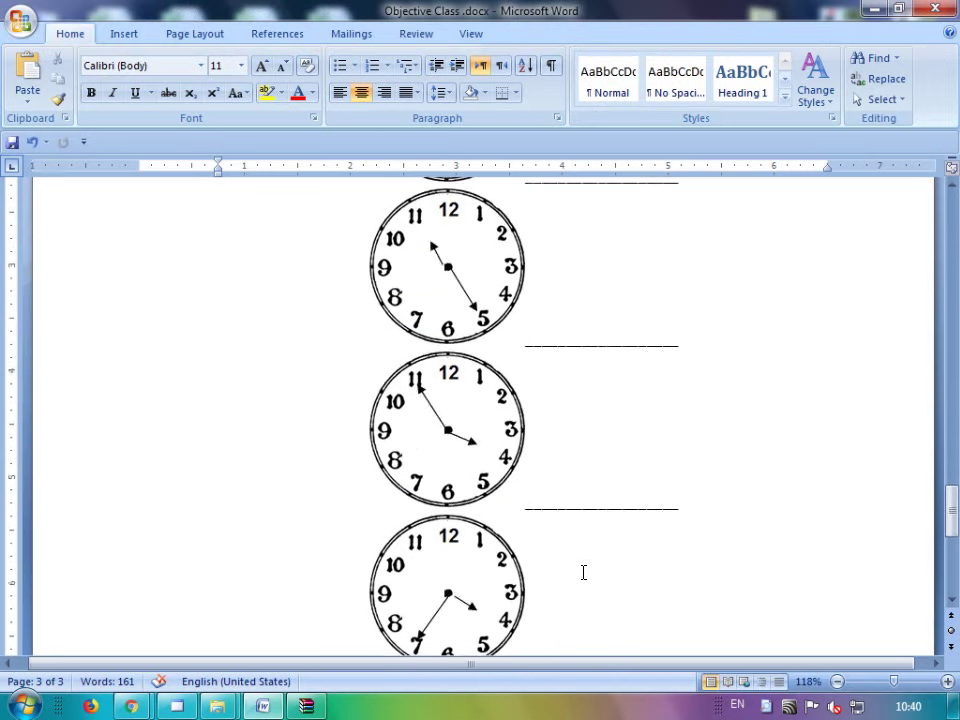